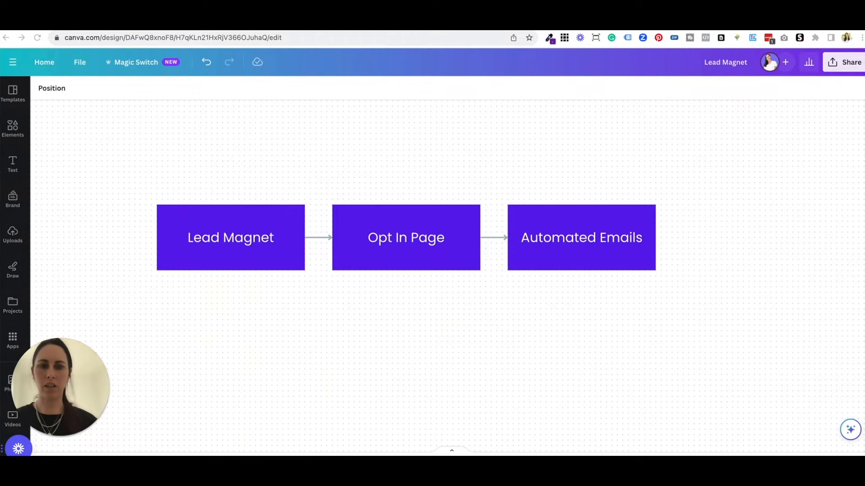
Switch to the simplywhytedesign.com shop page and examine the free lead magnets, highlighting the 130 Digital Product Ideas & Niches and quiz titles
key(ctrl+Tab)
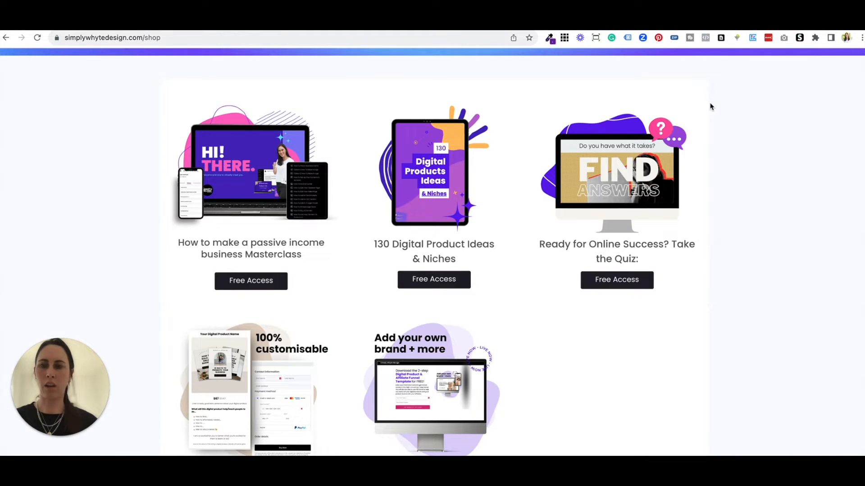
scroll(699, 104, down, 1)
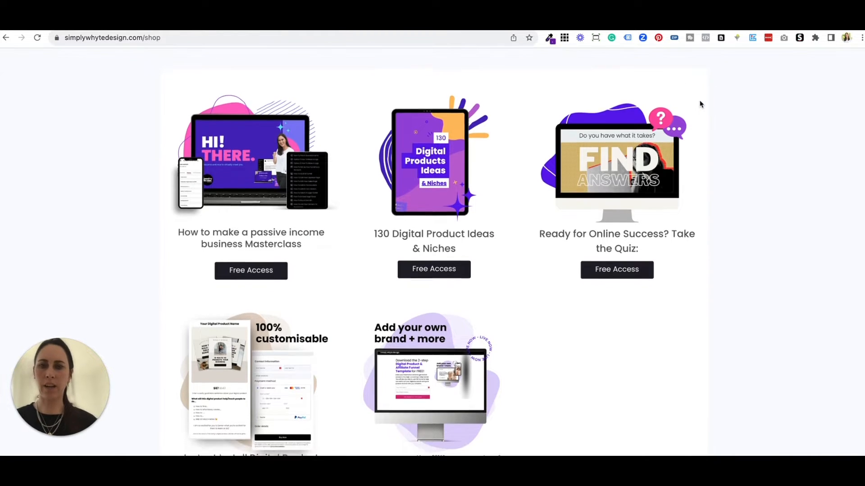
scroll(699, 104, down, 1)
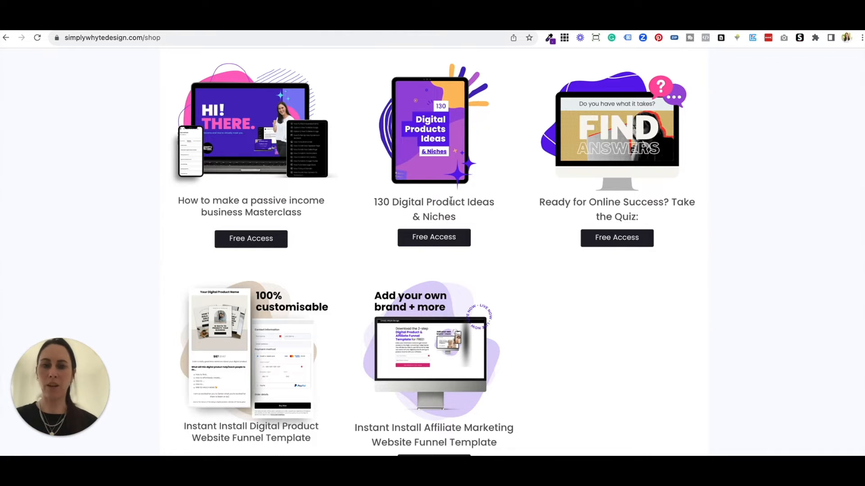
drag(473, 238, 391, 202)
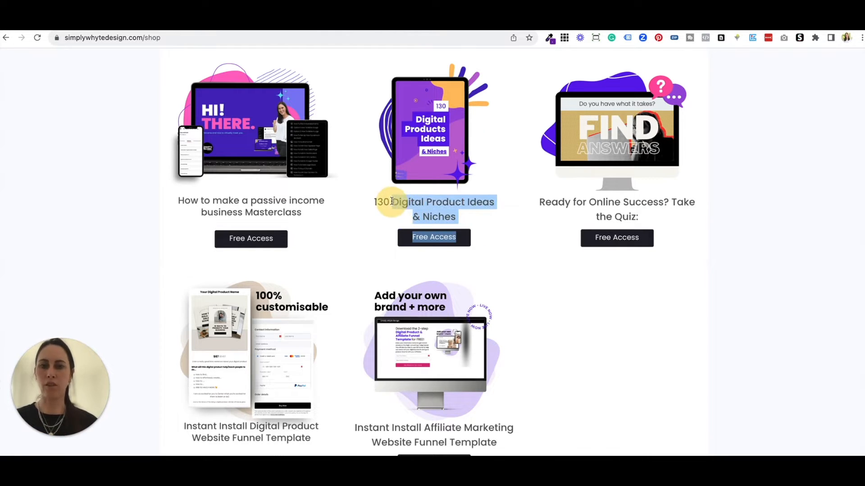
click(446, 202)
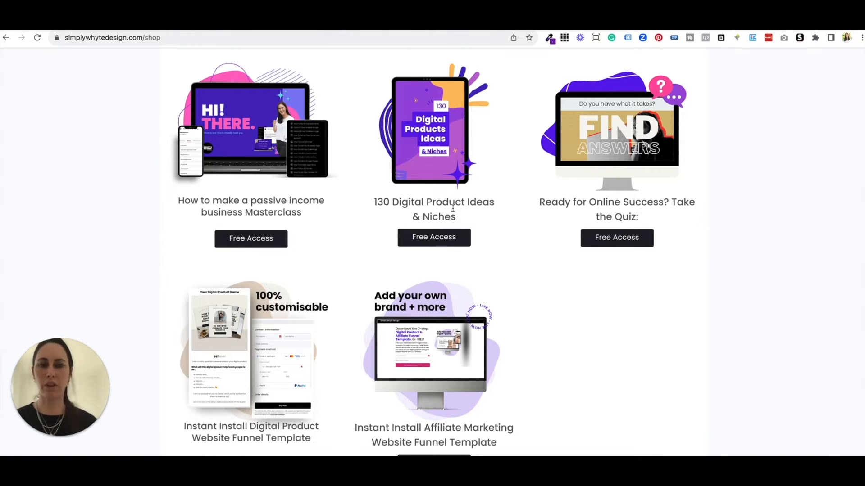
scroll(444, 207, down, 2)
drag(642, 173, 547, 156)
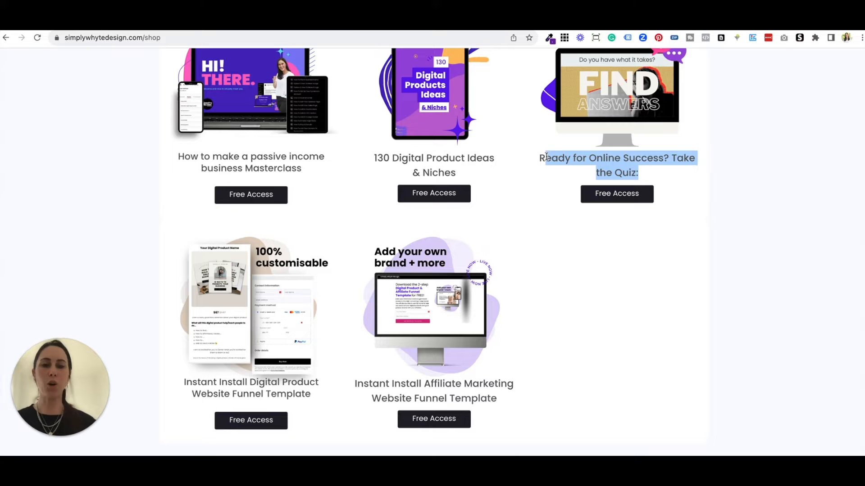
drag(539, 158, 654, 174)
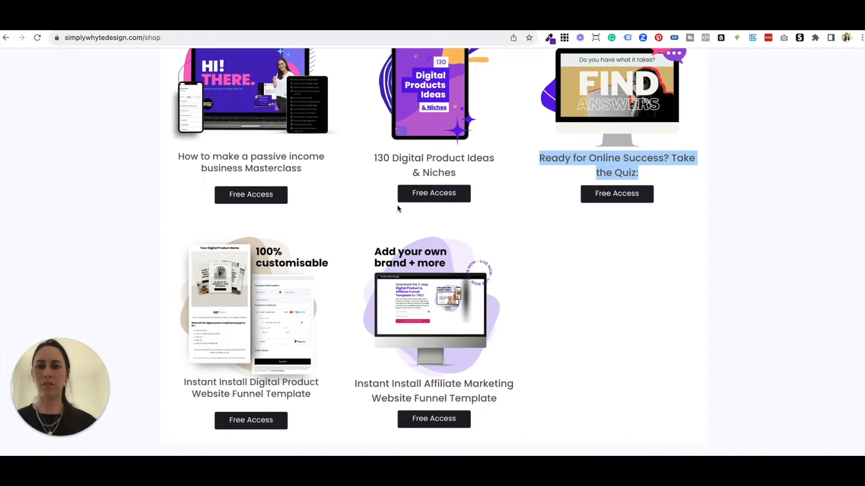
Examine the Instant Install funnel template freebies, then return to the digital product ideas list, highlighting the title of each example
scroll(337, 254, down, 2)
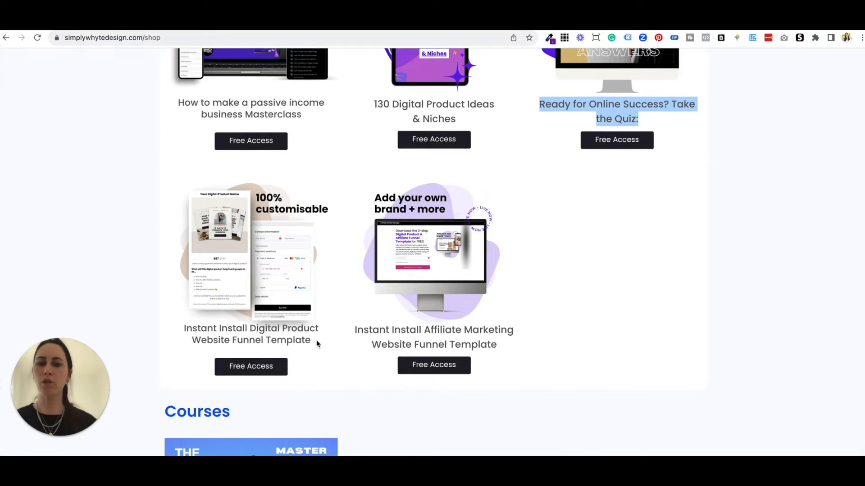
scroll(318, 340, down, 3)
drag(312, 248, 193, 233)
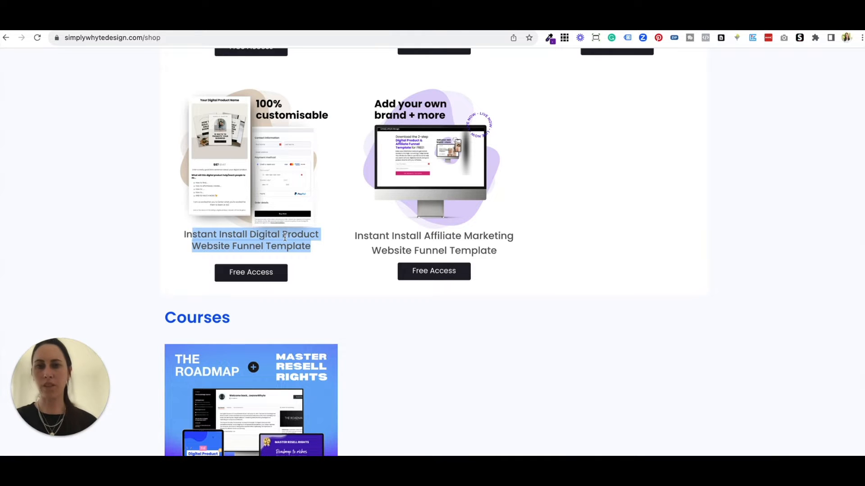
click(298, 245)
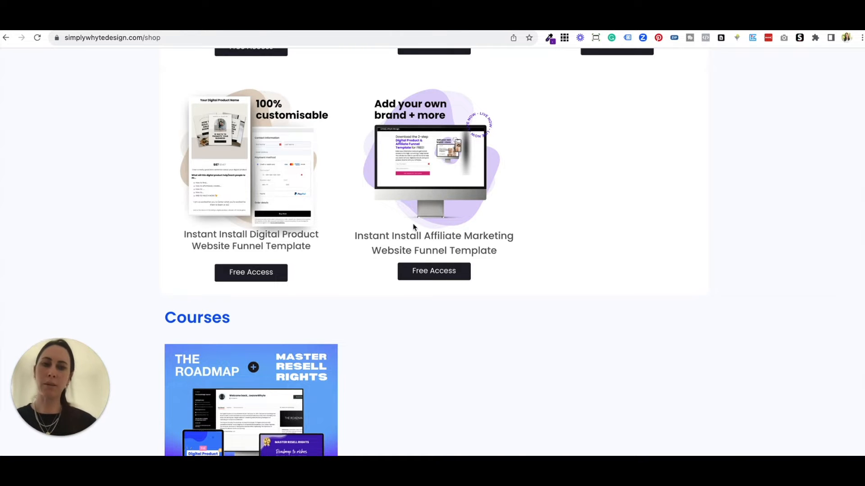
scroll(413, 227, up, 5)
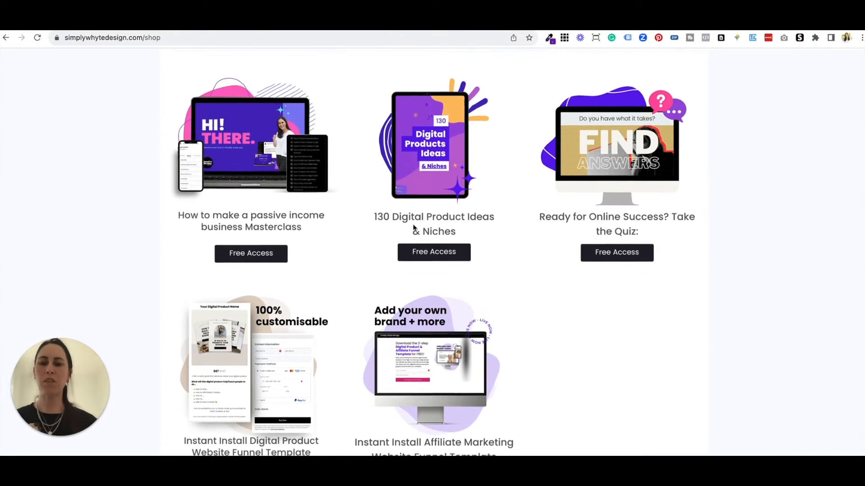
drag(459, 270, 370, 251)
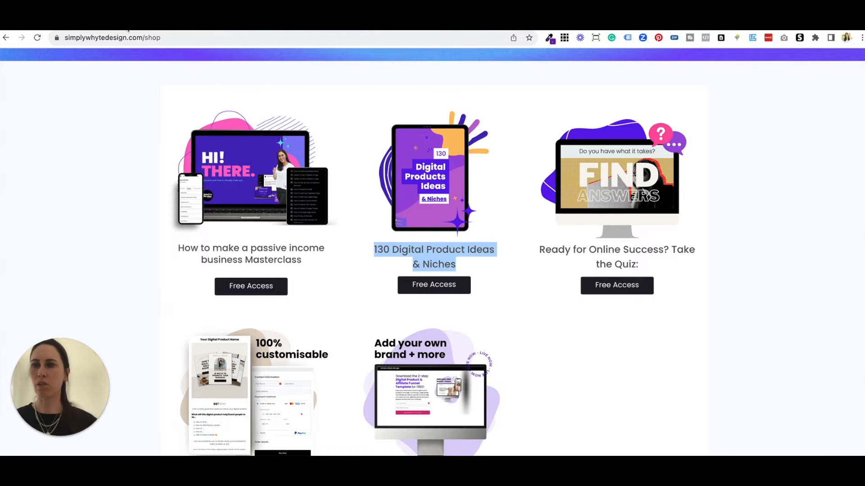
Create a new blank document in Google Docs
click(127, 28)
click(24, 68)
mouse_move(77, 80)
click(164, 81)
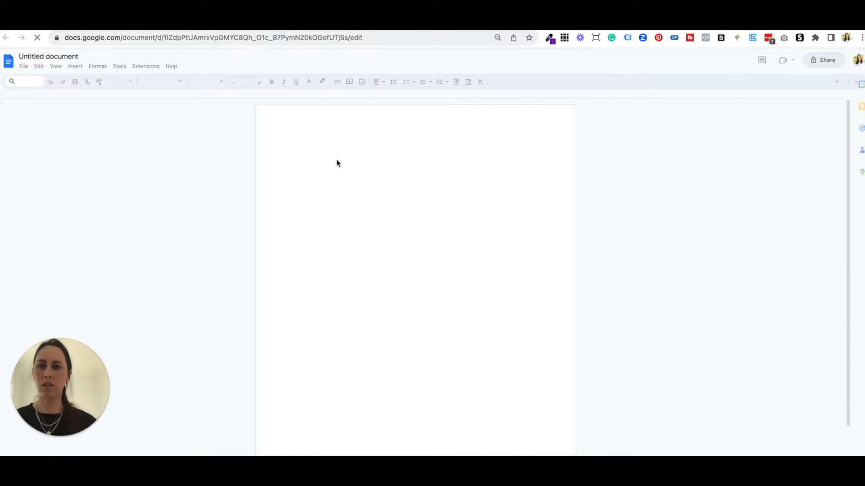
Enter the text "Heading" in the blank document and format it with the Heading 1 style
text(Heading)
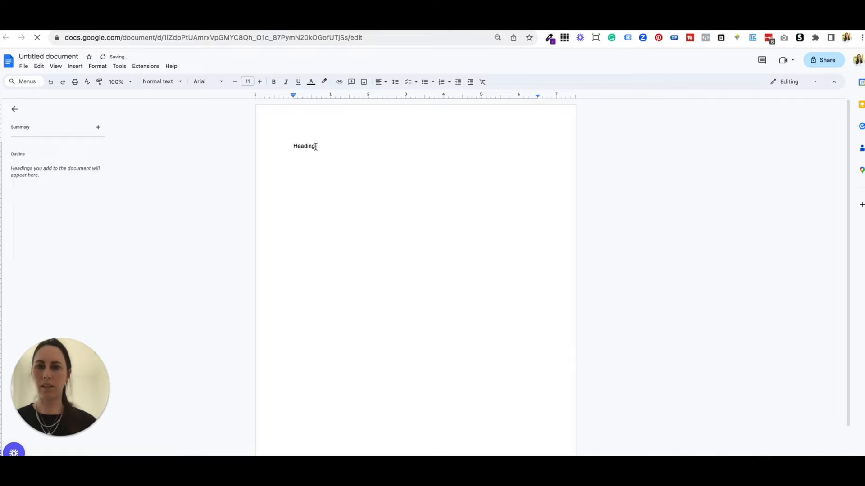
drag(317, 145, 292, 145)
click(175, 83)
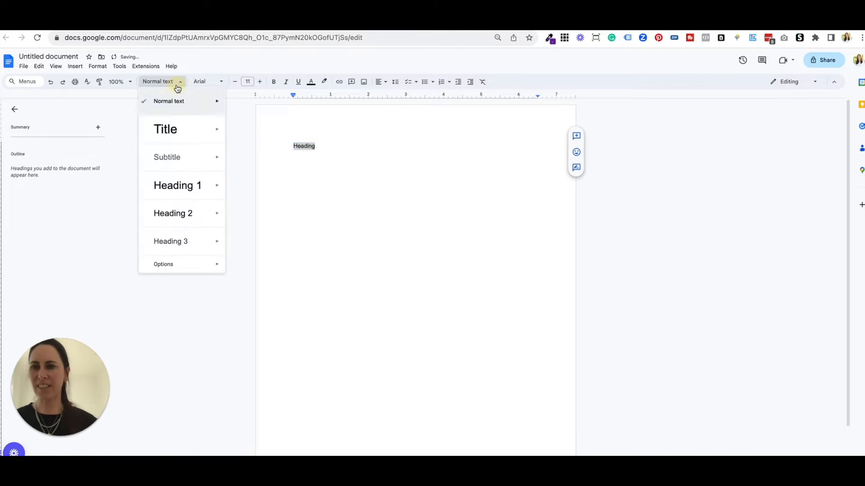
click(173, 183)
click(358, 162)
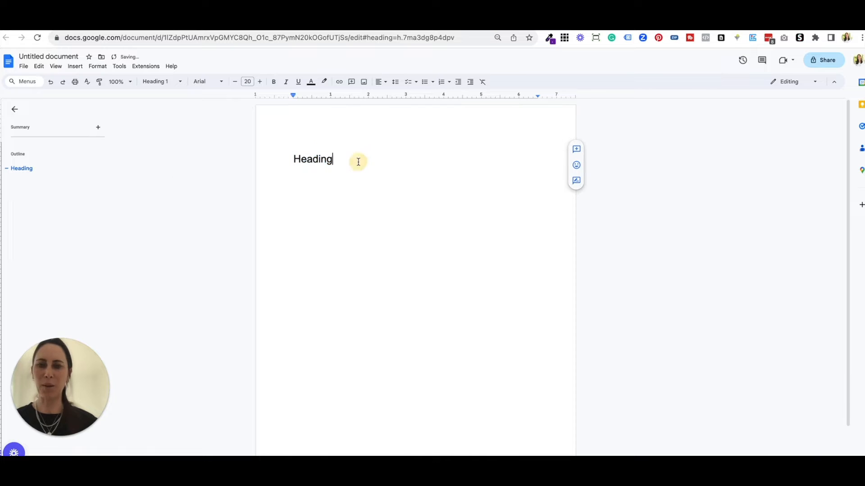
Add a line for subheadings in normal text beneath the document's heading
key(Return)
text(Subheadings)
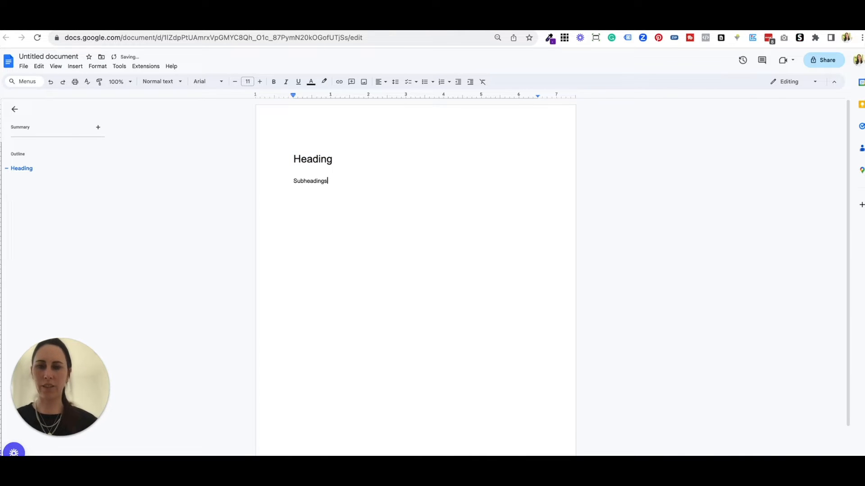
key(BackSpace)
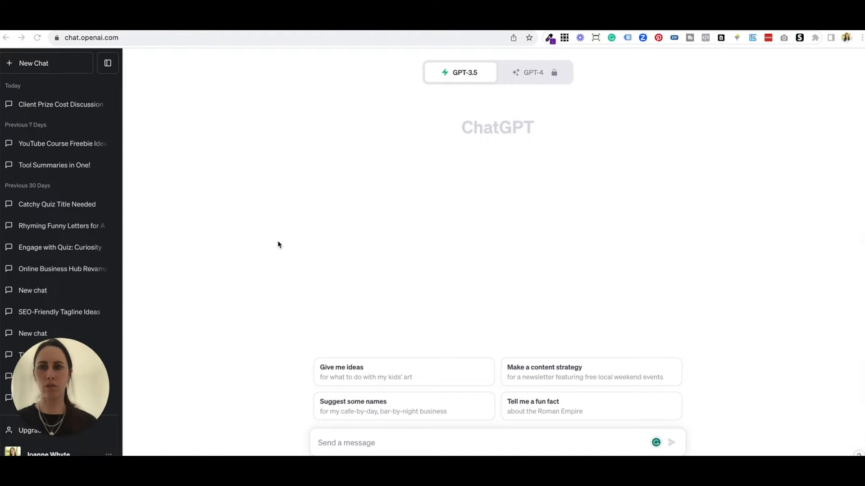
Review ChatGPT's lead magnet ideas for growing email lists, highlighting the titles of ideas 7 to 10 and "The Ultimate Email Marketing Checklist"
scroll(317, 226, down, 1)
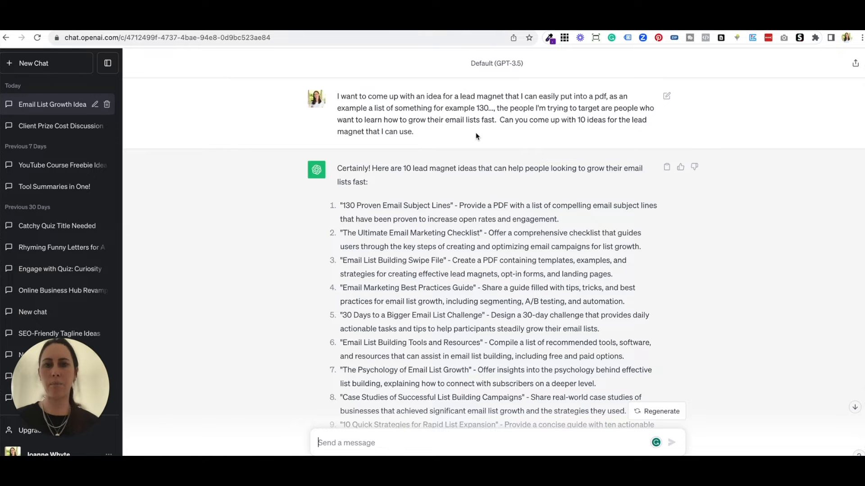
scroll(480, 154, down, 2)
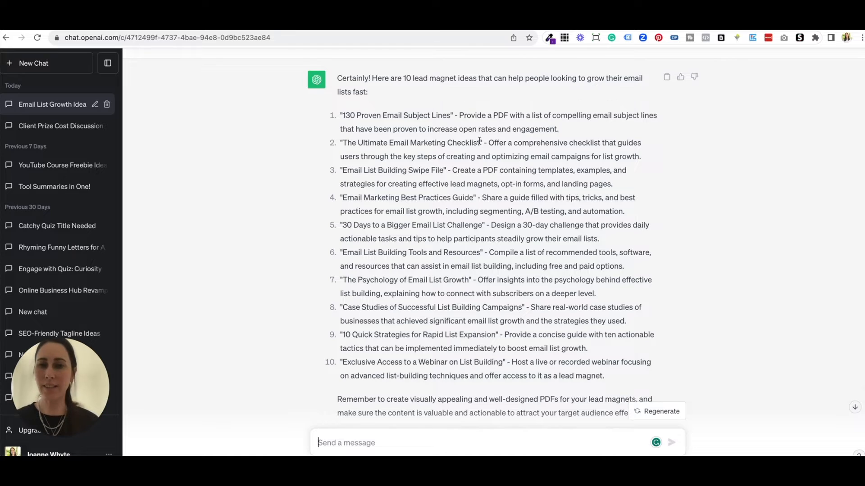
scroll(480, 150, down, 1)
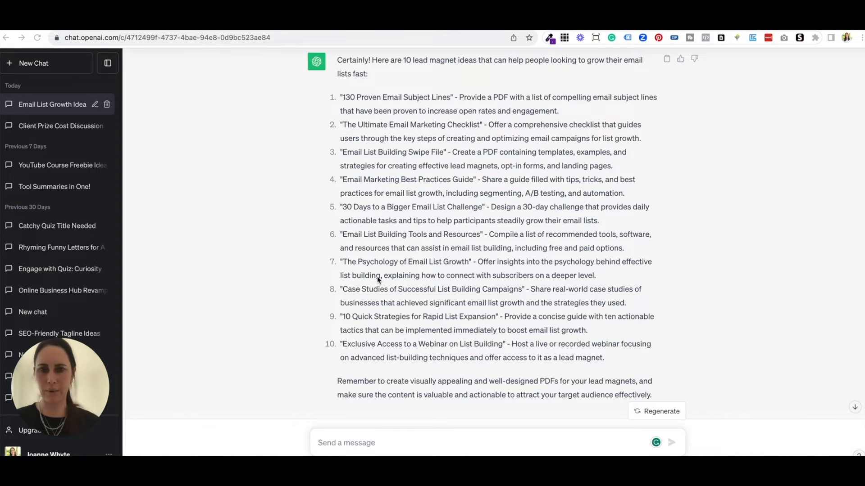
click(362, 209)
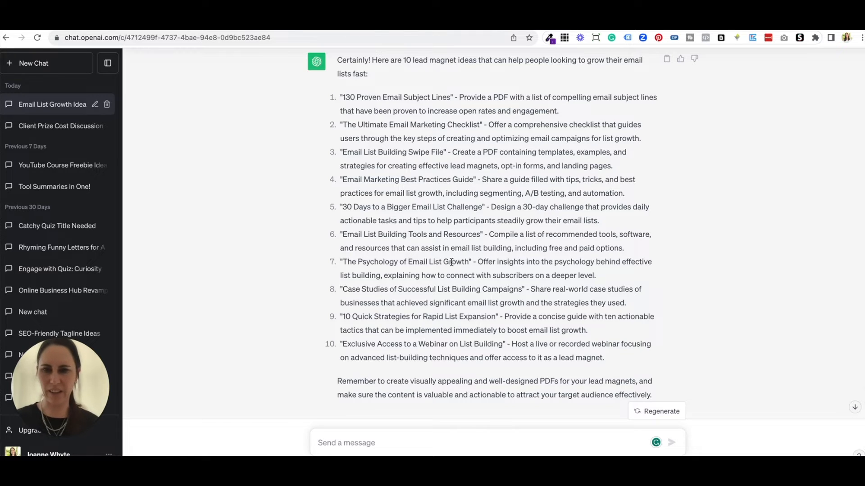
drag(470, 261, 341, 262)
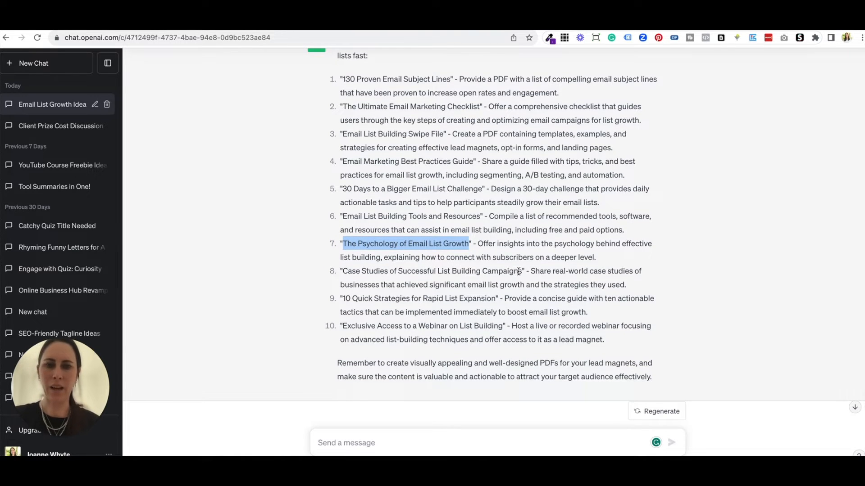
drag(522, 271, 343, 271)
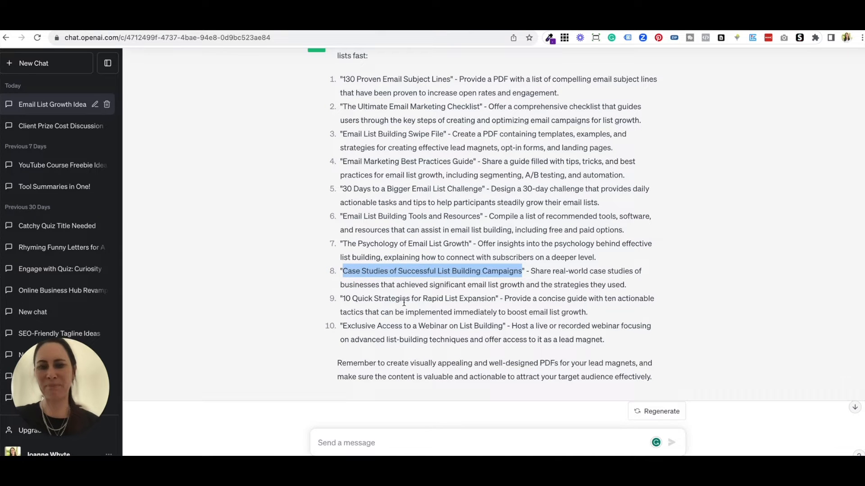
drag(496, 293, 344, 293)
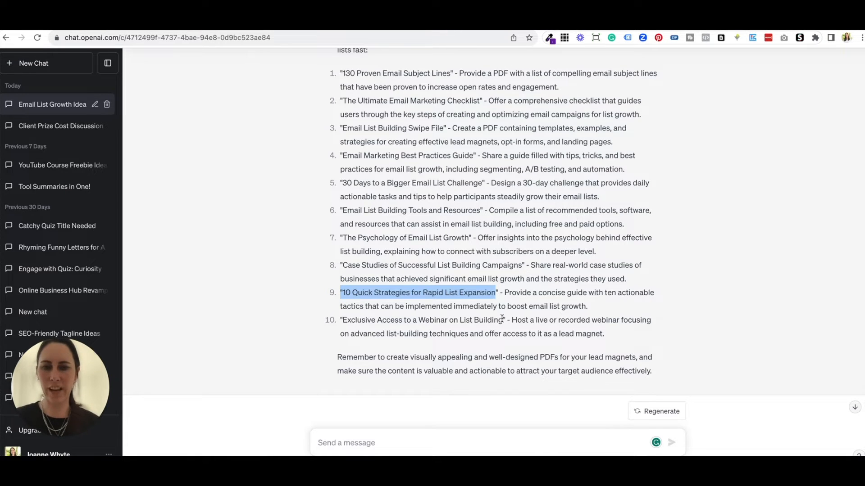
drag(503, 320, 339, 320)
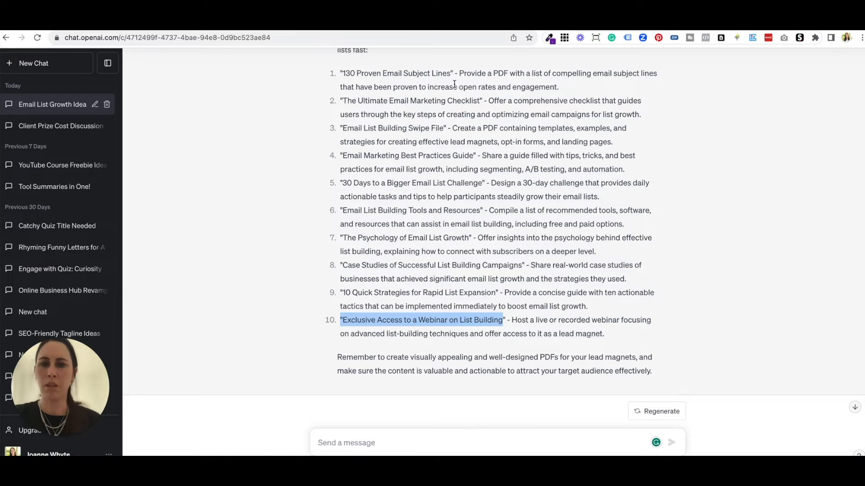
drag(481, 101, 337, 100)
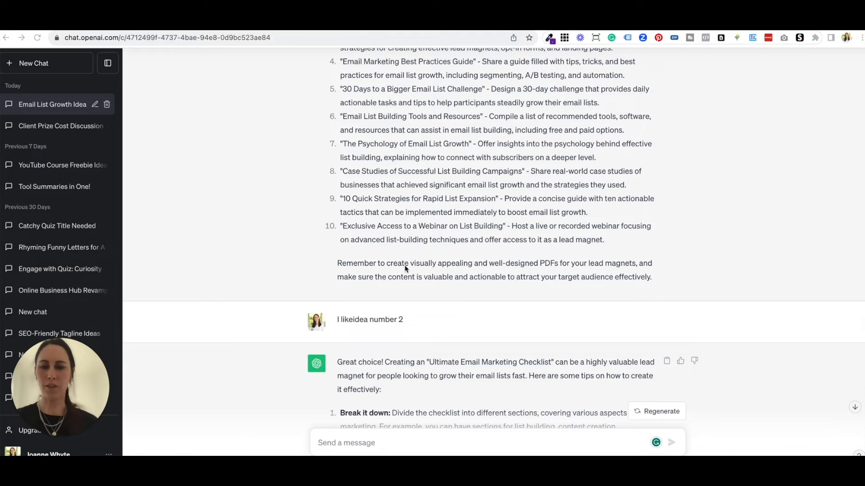
Examine the follow-up ChatGPT answers for idea number 2: the creation tips, the 5-page chapter outline and the page content for the checklist
scroll(405, 269, down, 2)
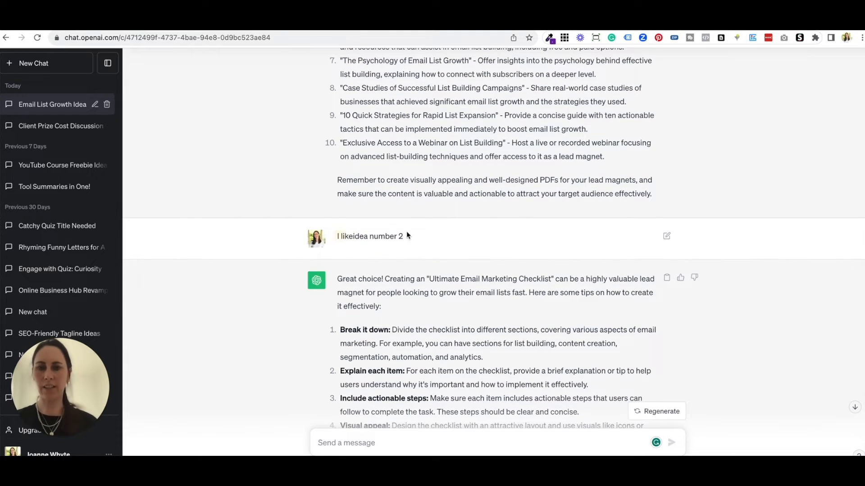
scroll(417, 231, down, 4)
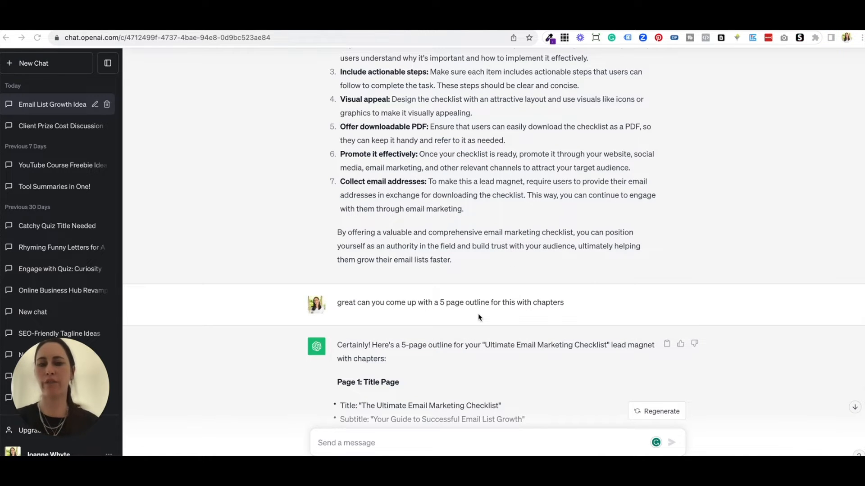
scroll(478, 317, down, 5)
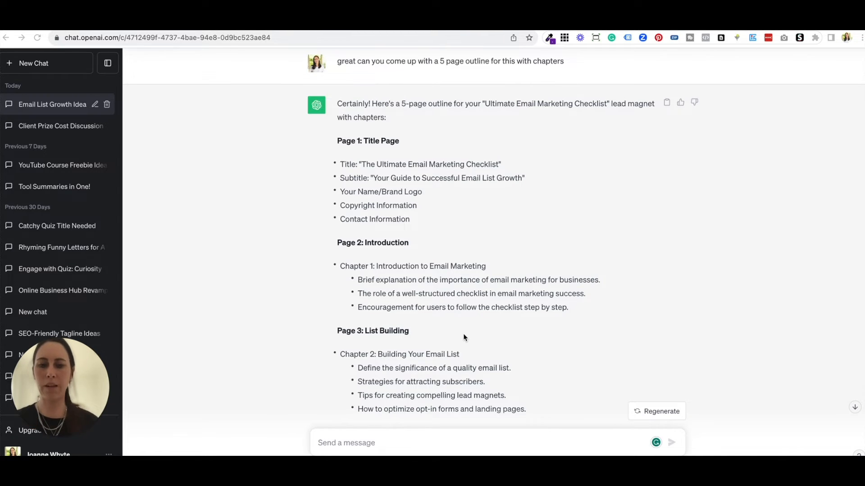
scroll(464, 336, down, 10)
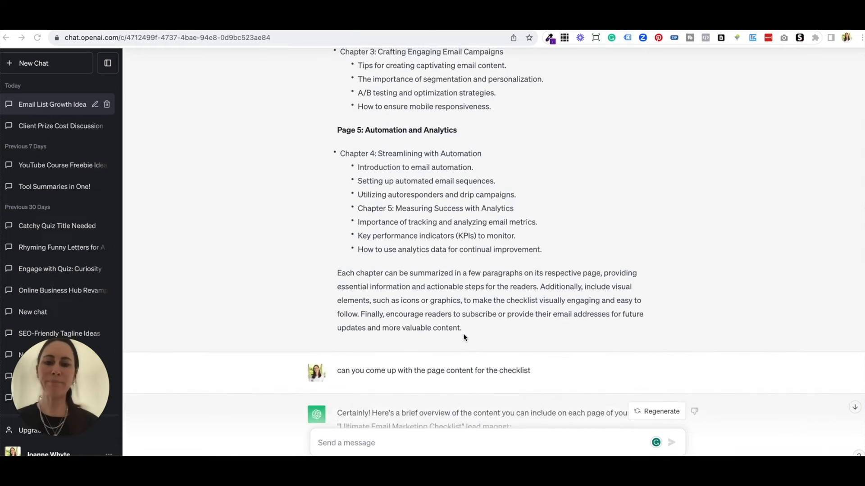
scroll(465, 337, down, 4)
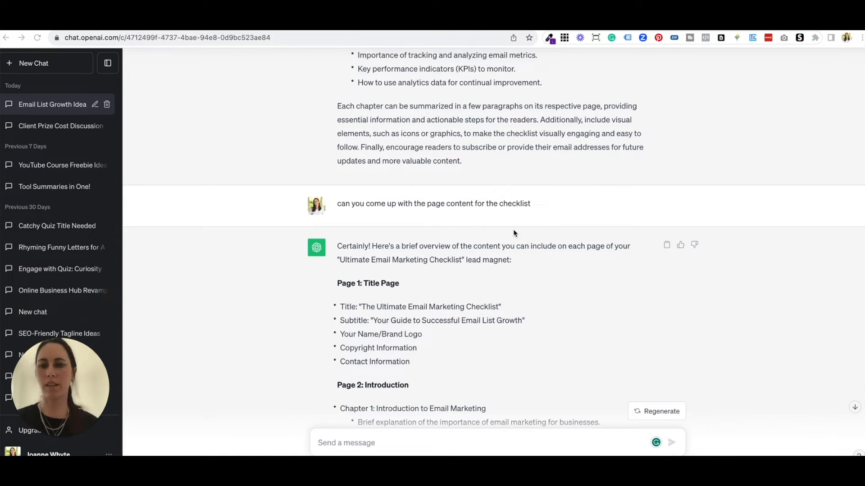
scroll(514, 233, down, 3)
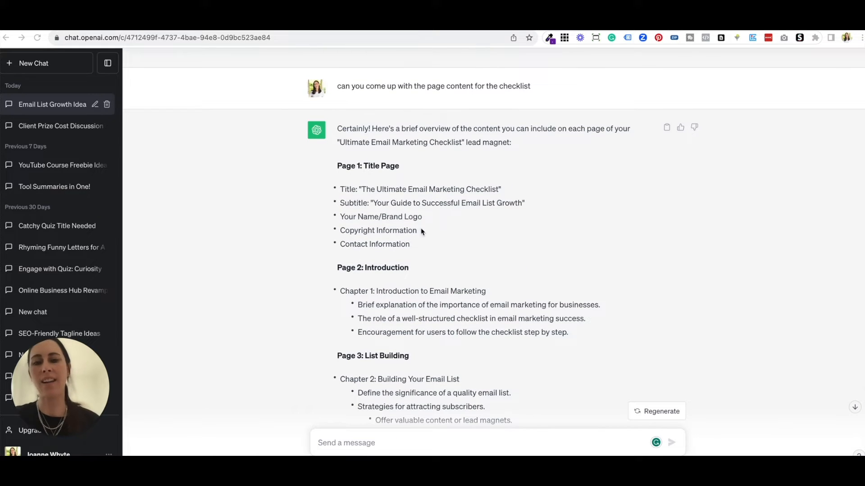
scroll(421, 280, down, 3)
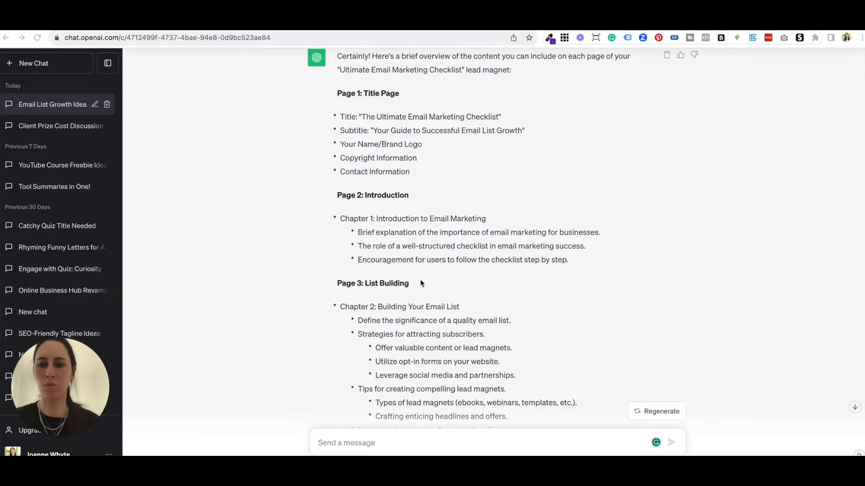
scroll(420, 282, down, 2)
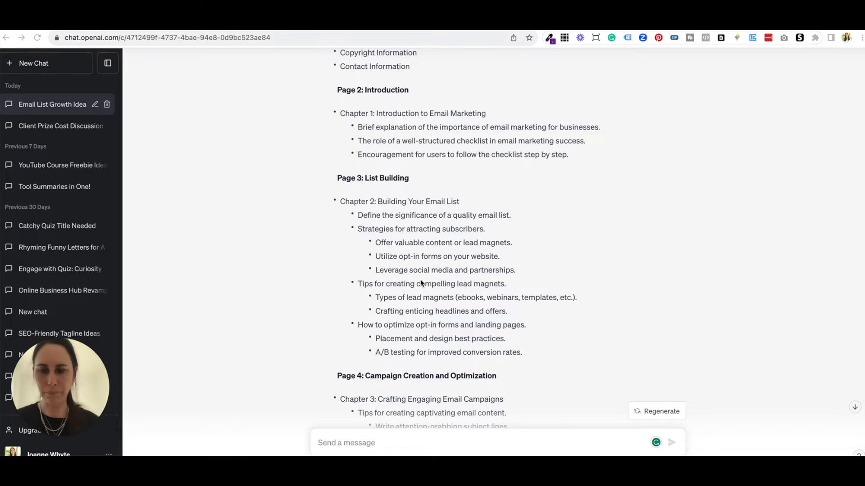
Examine the rest of ChatGPT's page content outline and its revised version in checklist format
scroll(421, 283, down, 8)
scroll(422, 282, down, 10)
scroll(463, 282, down, 2)
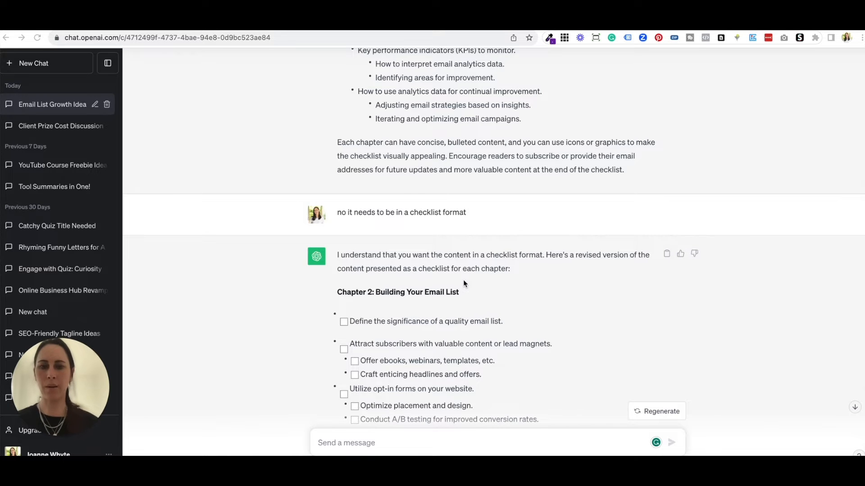
scroll(464, 282, down, 2)
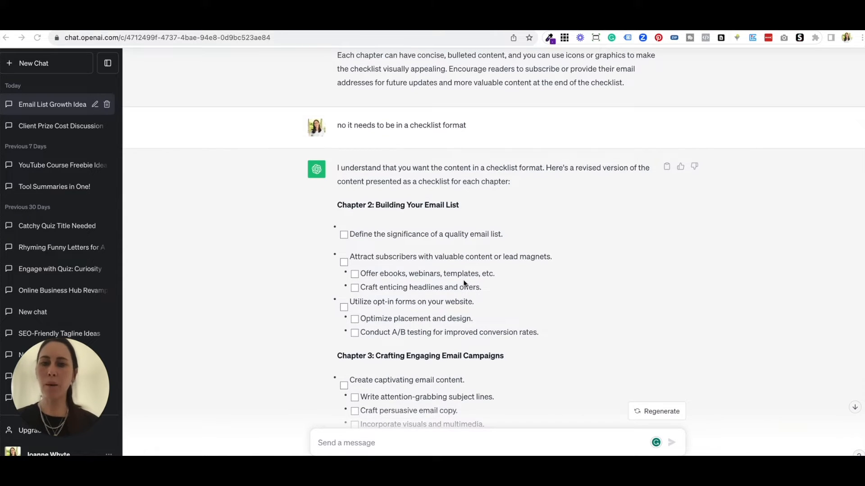
scroll(464, 283, down, 4)
scroll(463, 279, down, 9)
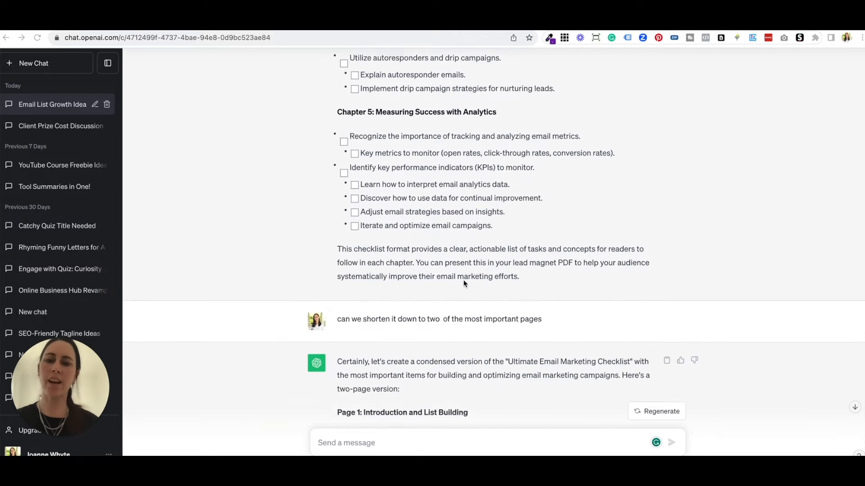
scroll(464, 282, down, 1)
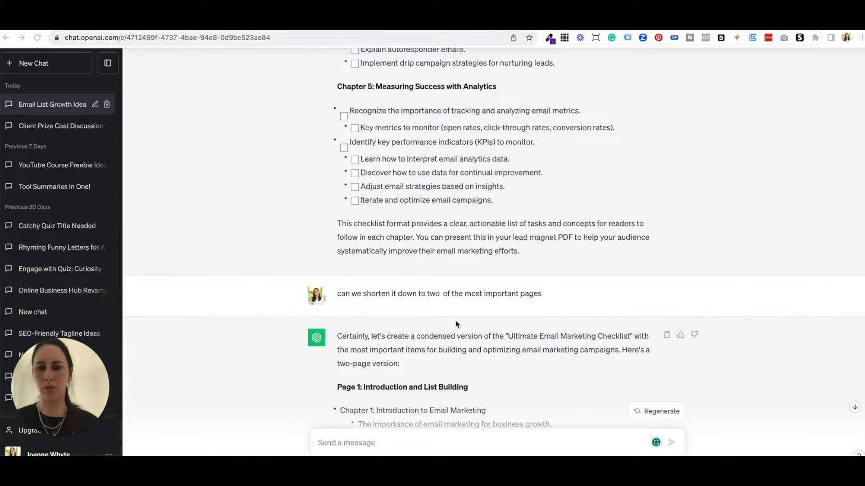
Examine ChatGPT's shortened two-page version and the condensed Email Marketing Checklist that follows it
scroll(455, 320, down, 2)
scroll(456, 324, down, 1)
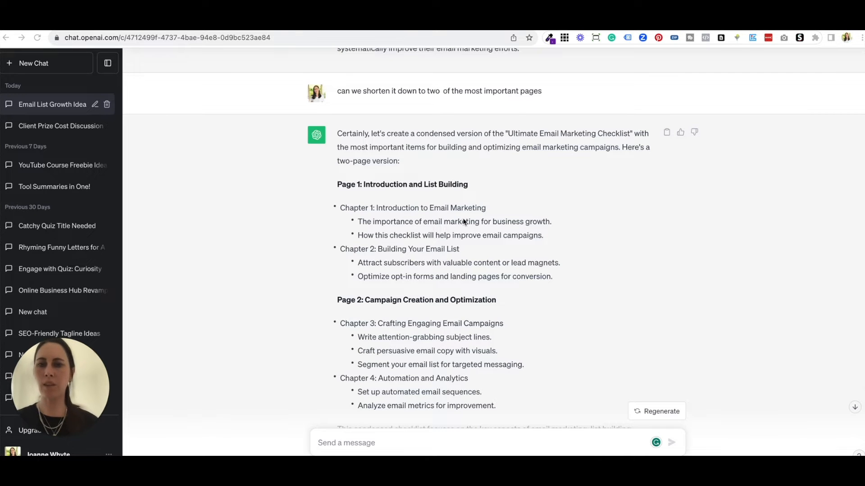
scroll(454, 255, down, 3)
scroll(455, 255, down, 1)
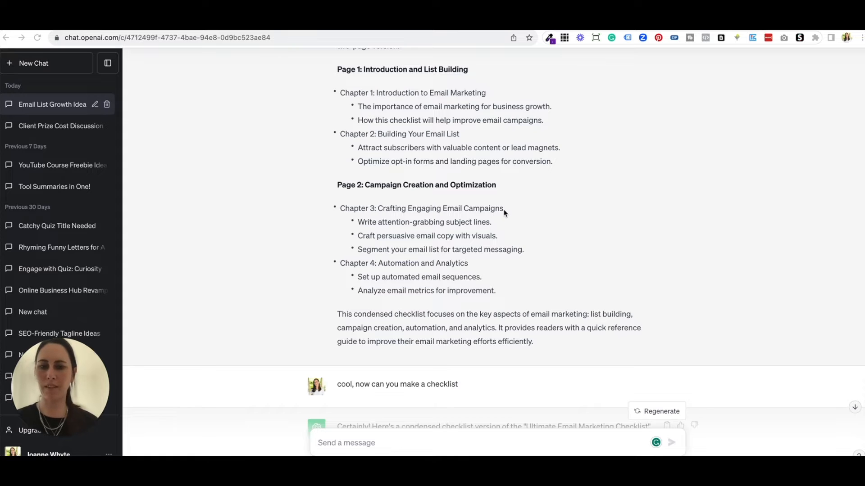
scroll(505, 211, down, 6)
scroll(505, 213, down, 5)
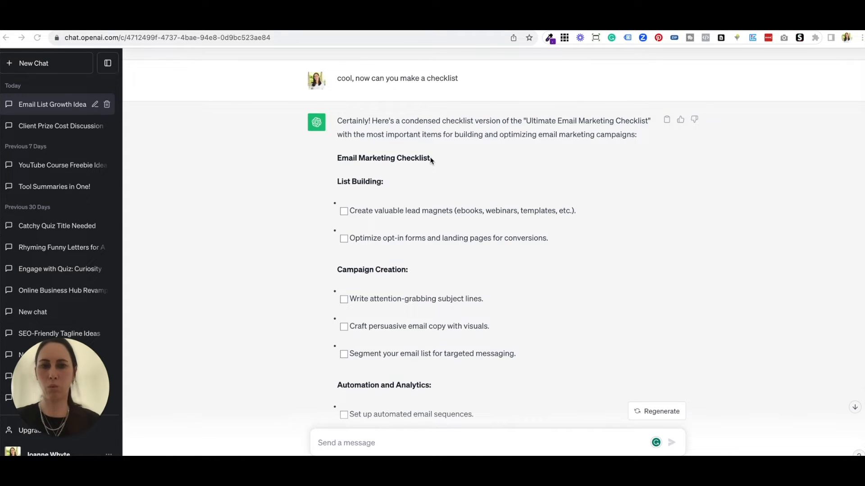
scroll(432, 160, up, 5)
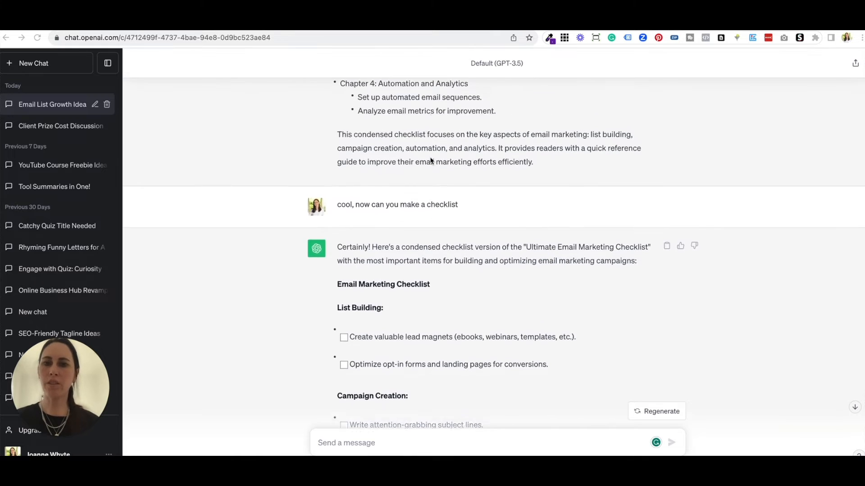
scroll(431, 160, down, 4)
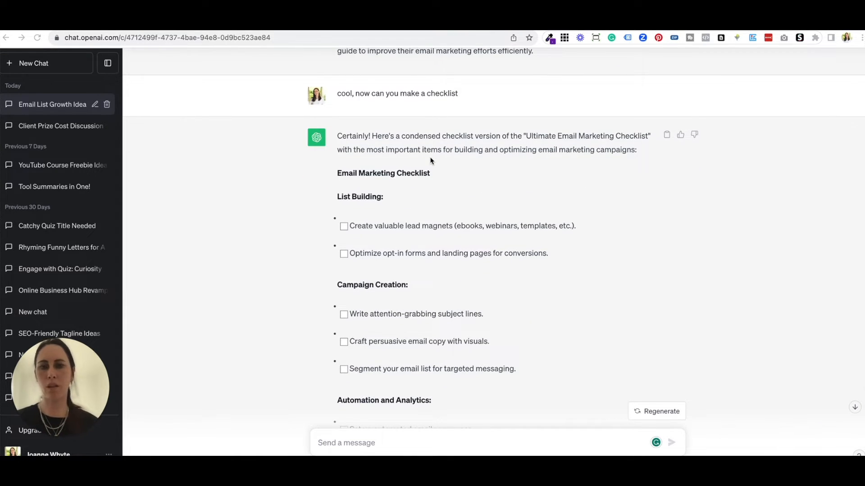
scroll(434, 182, down, 3)
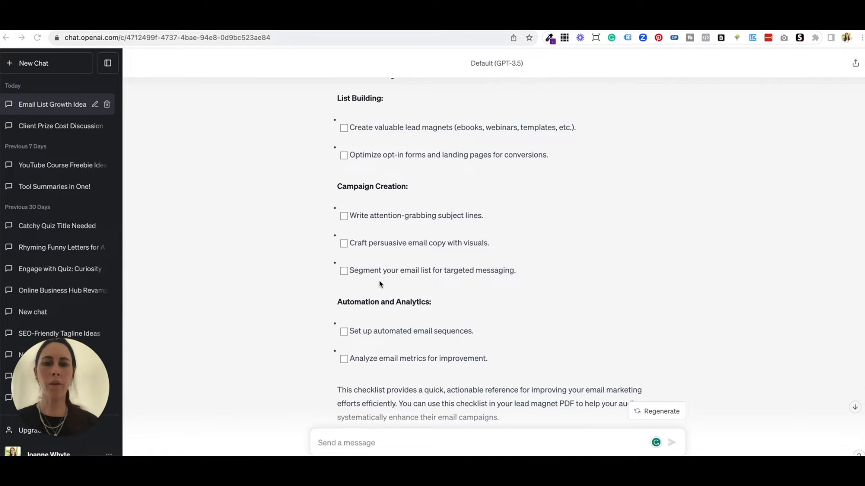
scroll(380, 283, up, 1)
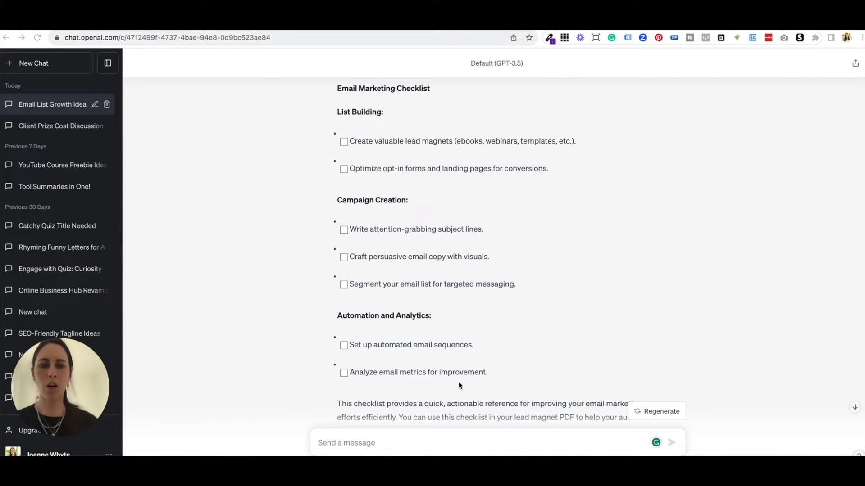
Copy the Campaign Creation items and the Automation and Analytics section, switch to the Google Docs document and add a line below the subheading
click(500, 381)
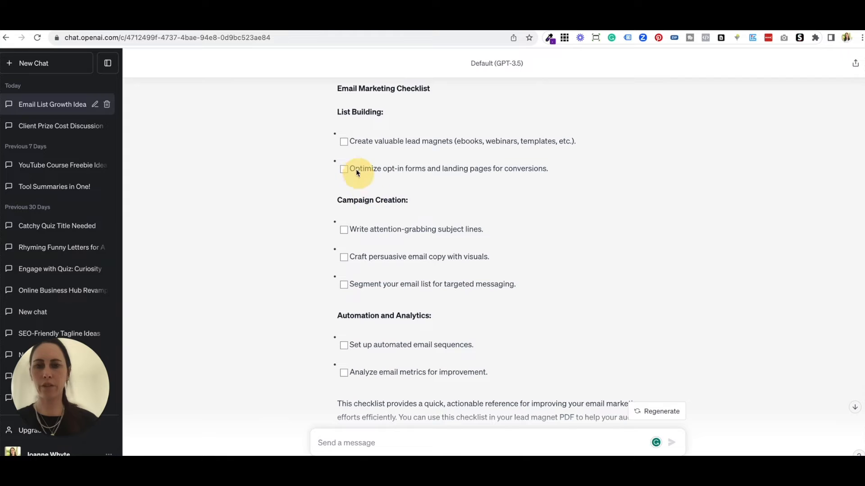
drag(484, 375, 336, 208)
key(ctrl+c)
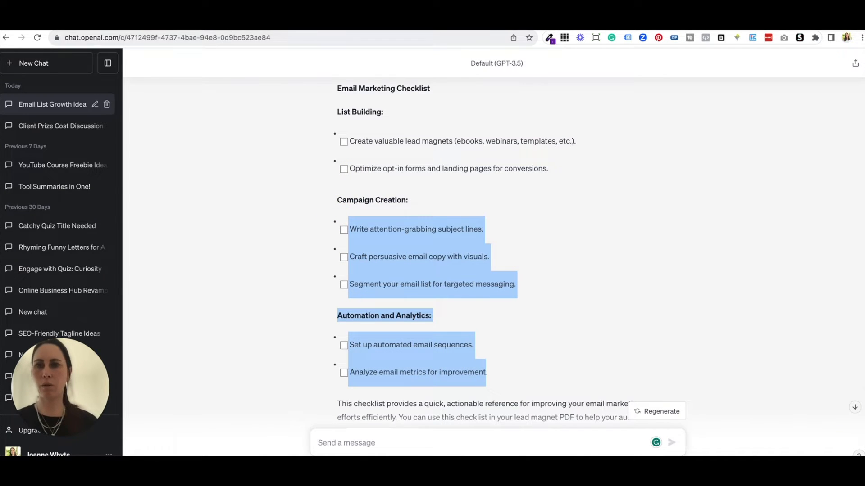
click(223, 30)
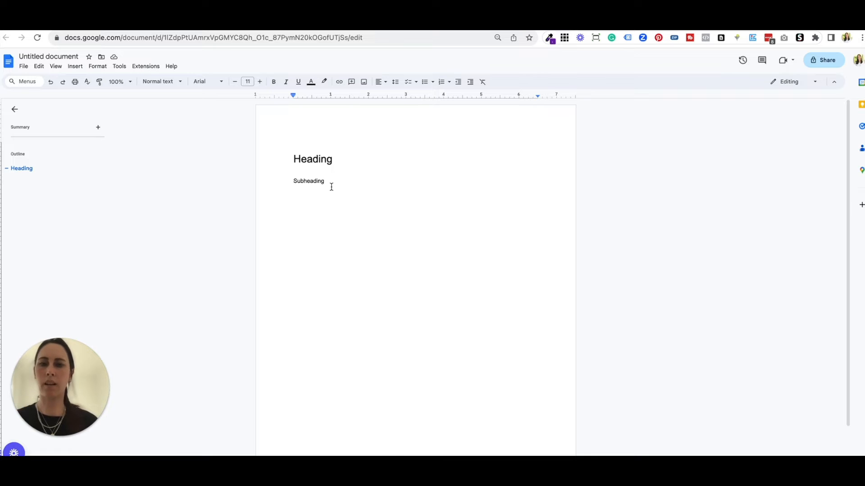
key(Return)
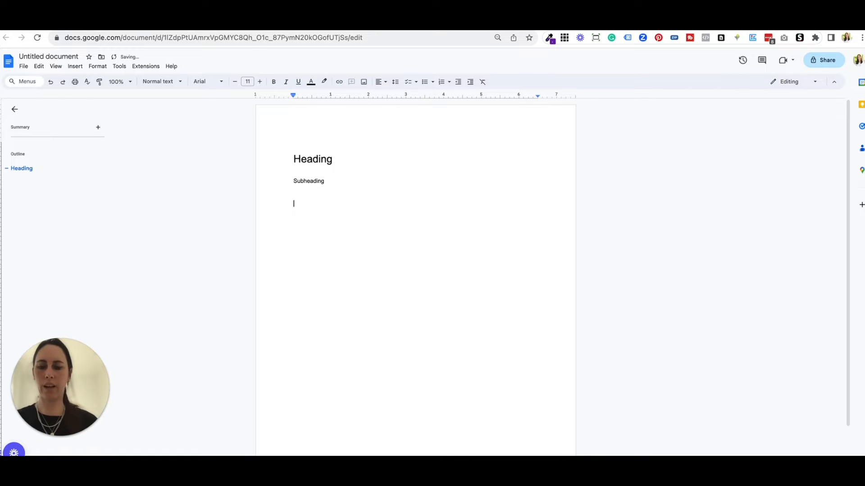
Try pasting the copied checklist items with their original formatting below the subheading, and undo the paste
key(ctrl+v)
key(ctrl+z)
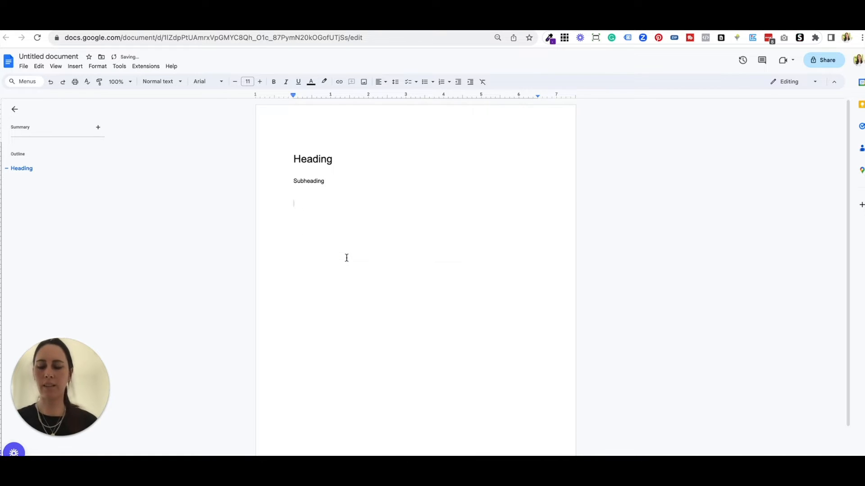
key(ctrl+v)
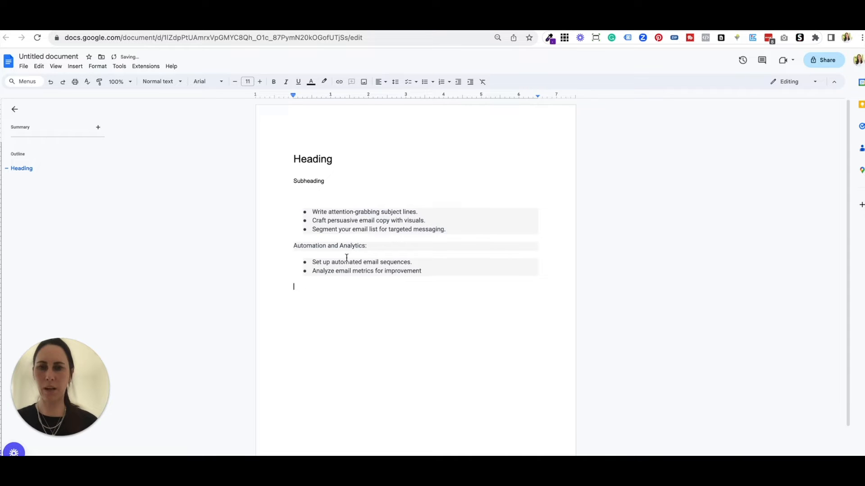
key(ctrl+z)
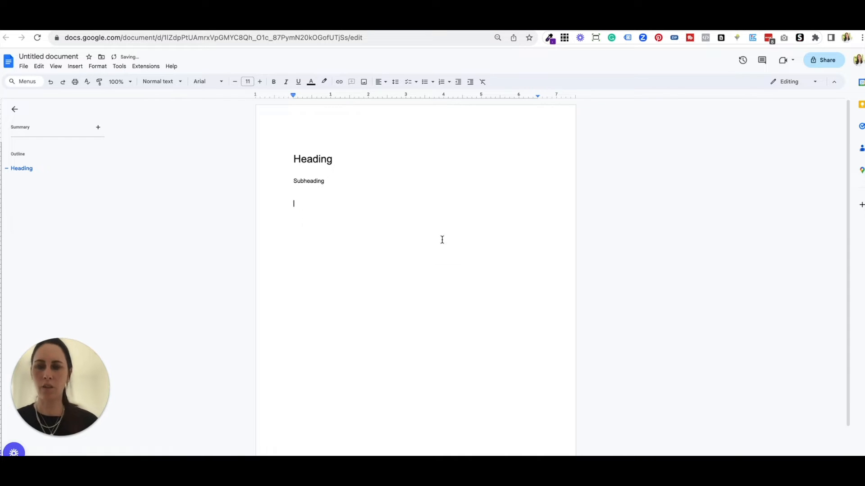
Paste the checklist items without formatting below the subheading and remove the space before "Craft persuasive email copy with visuals."
click(42, 67)
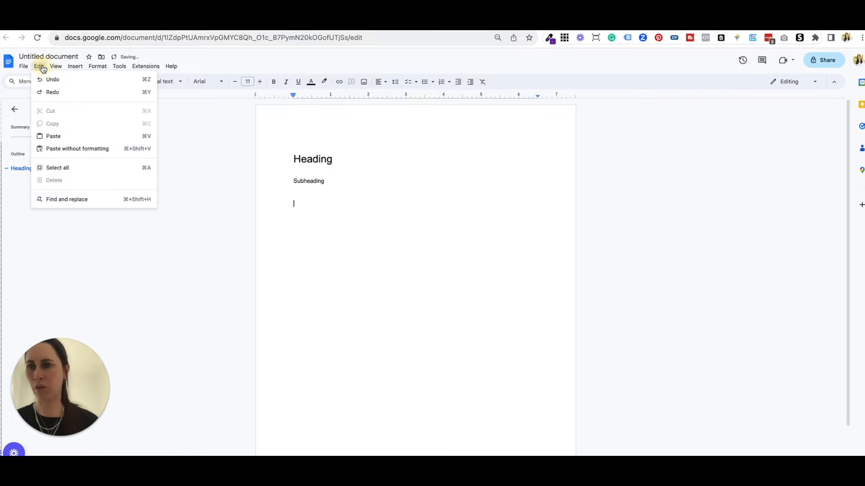
click(89, 149)
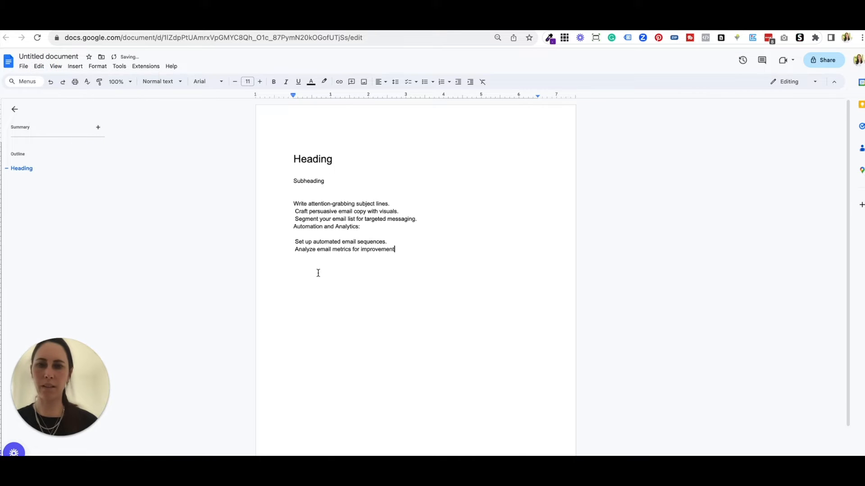
click(295, 212)
key(BackSpace)
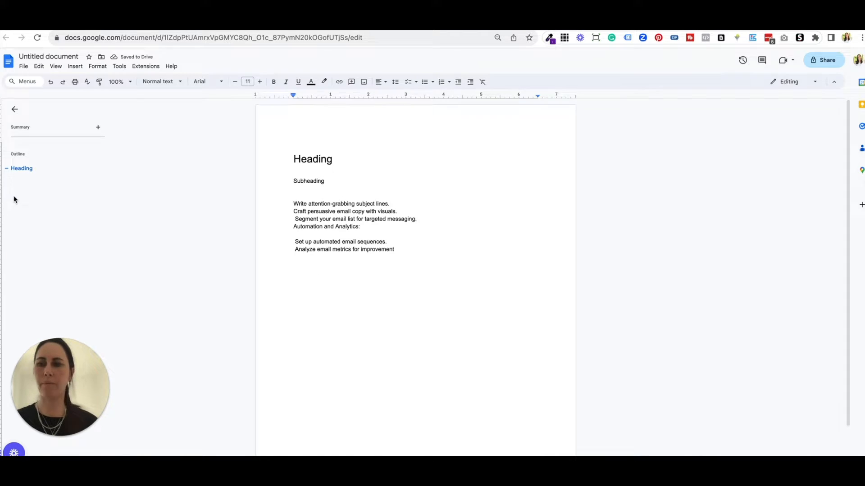
Switch back to ChatGPT and highlight the Page 1 section and its Chapter 1 line in the two-page version
key(ctrl+Tab)
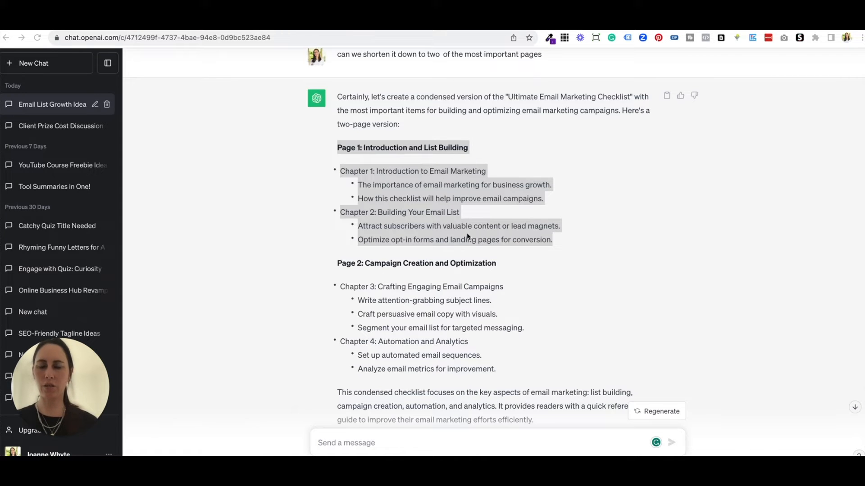
drag(554, 240, 328, 143)
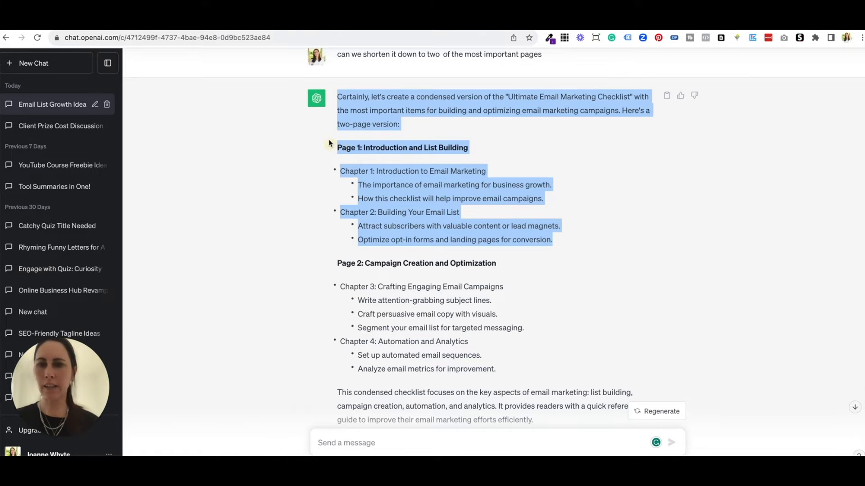
click(349, 150)
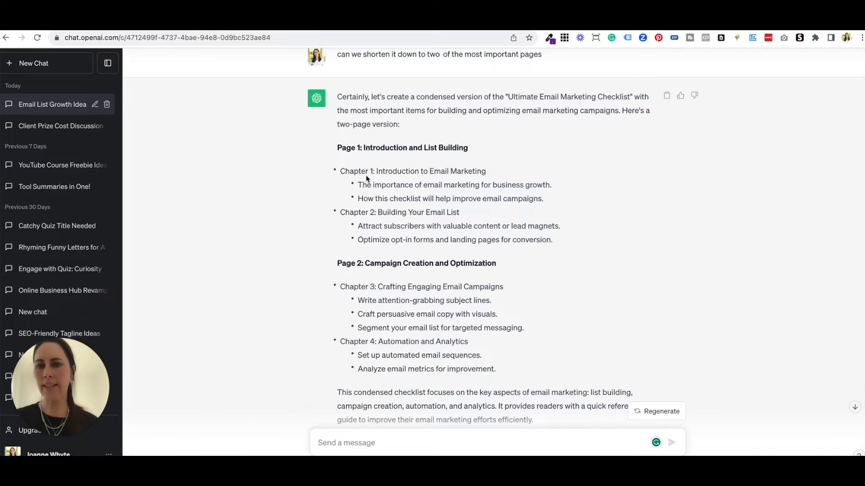
drag(373, 172, 332, 167)
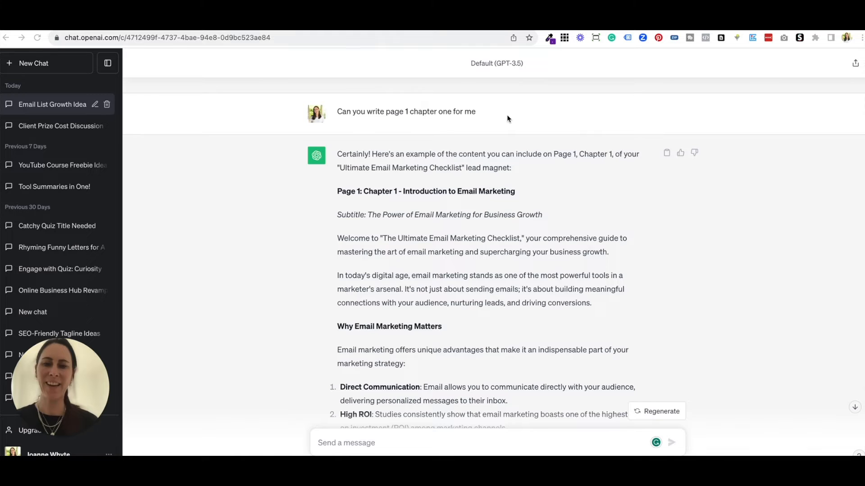
Read ChatGPT's written content for page 1, chapter 1, "Introduction to Email Marketing"
scroll(513, 189, down, 3)
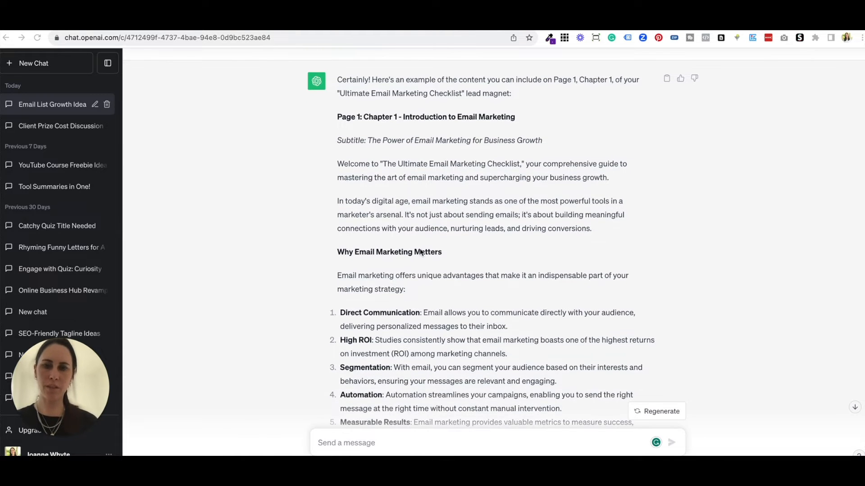
scroll(420, 251, down, 1)
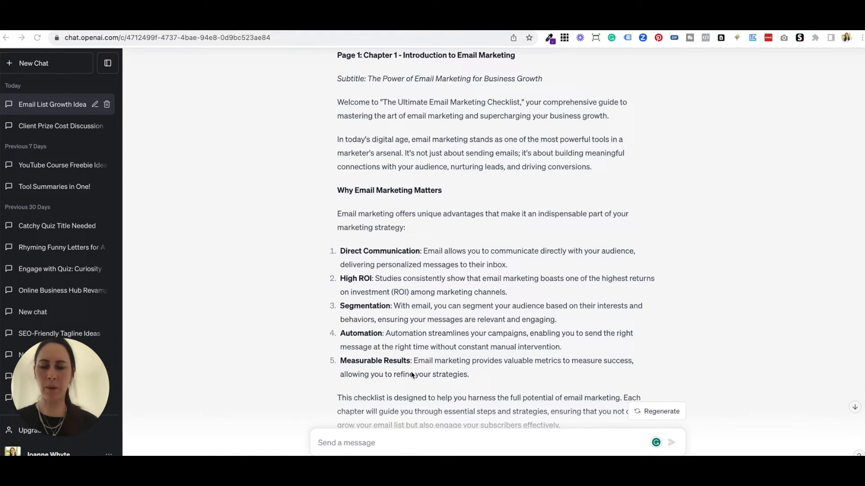
scroll(428, 349, down, 3)
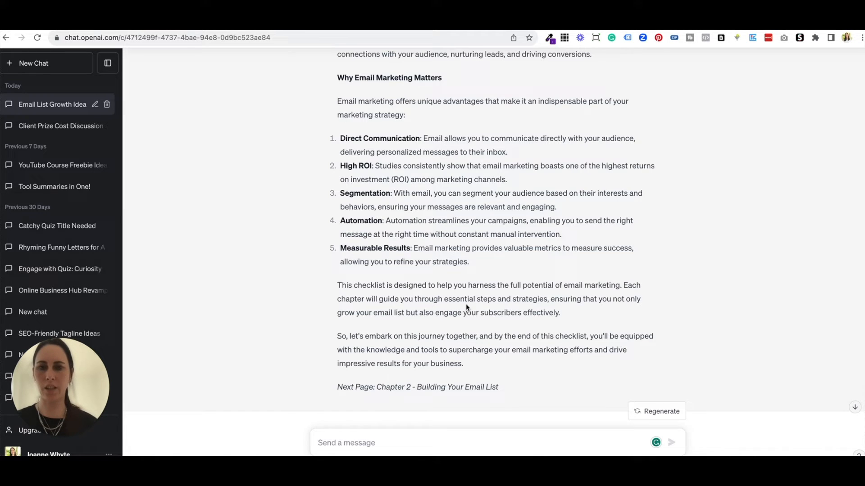
scroll(466, 305, up, 1)
scroll(466, 322, up, 1)
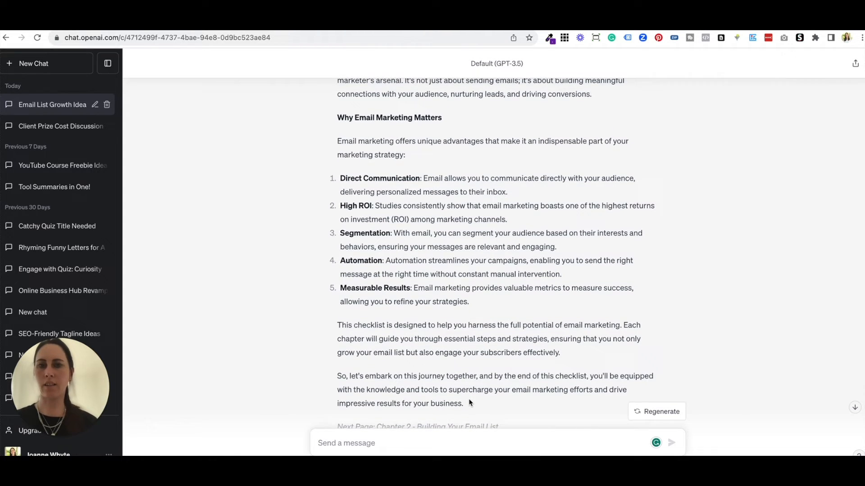
Copy ChatGPT's entire answer containing the page 1, chapter 1 content
drag(468, 401, 385, 142)
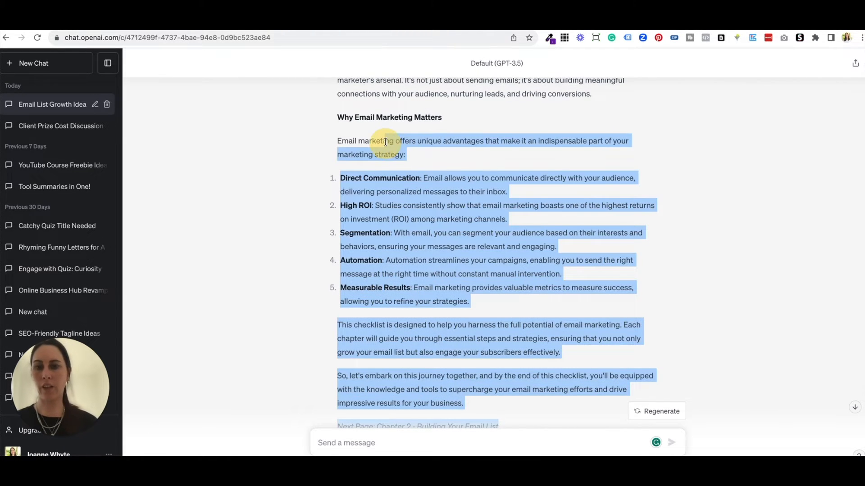
scroll(385, 141, up, 5)
scroll(511, 145, up, 3)
click(666, 174)
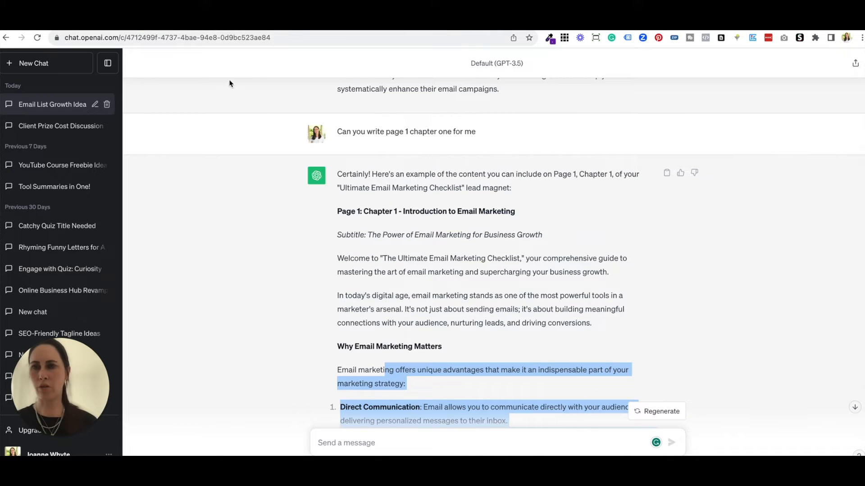
Switch to the Google Docs document, insert two blank lines above the "Email Marketing Checklist" heading and place the cursor there
click(223, 28)
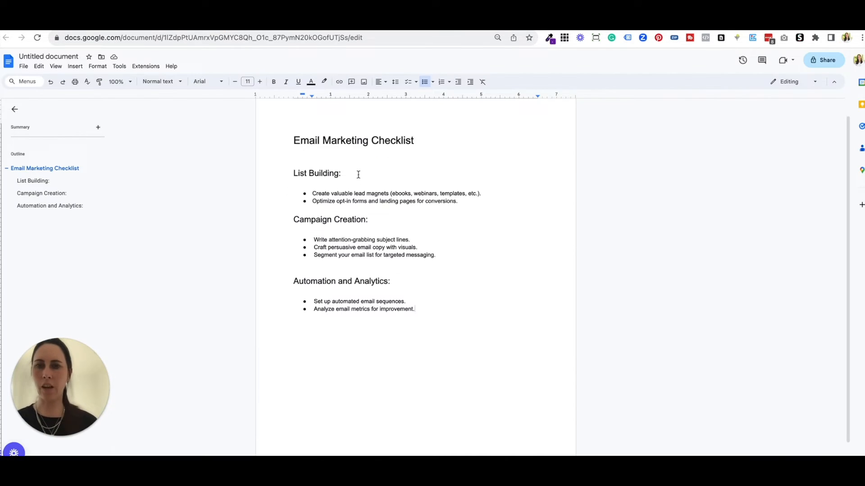
click(290, 173)
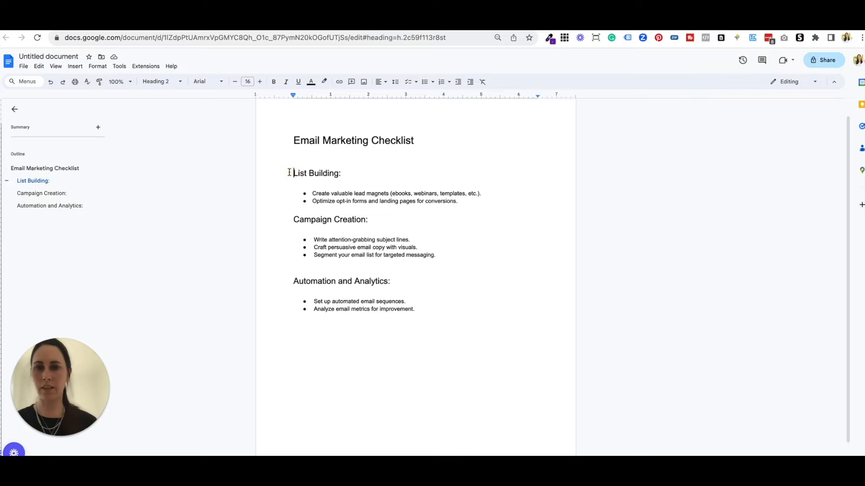
click(290, 140)
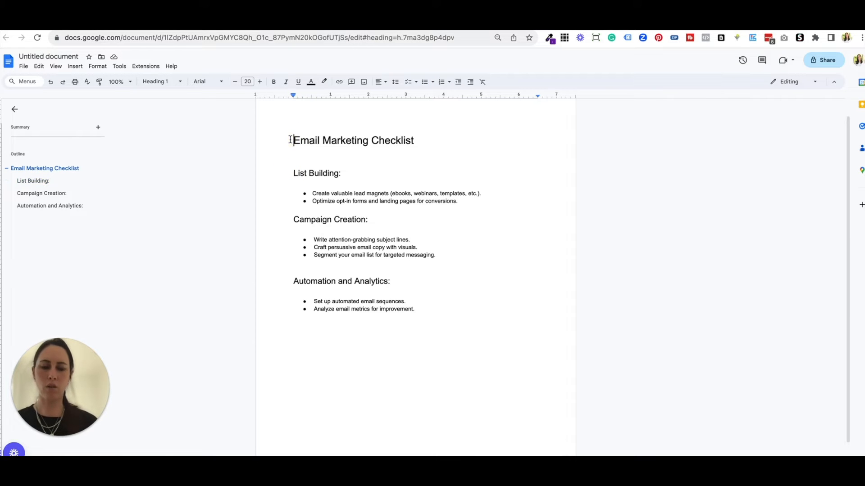
key(Return)
key(Return)
click(297, 137)
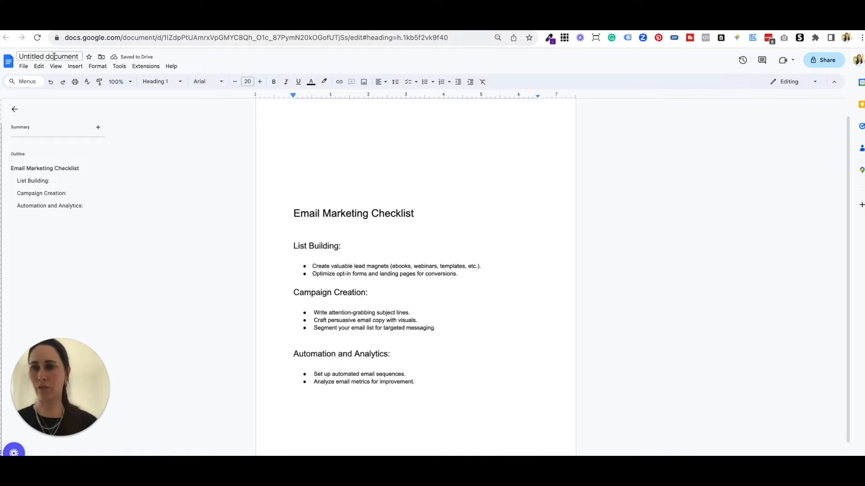
Paste the copied page 1, chapter 1 content above the "Email Marketing Checklist" heading and review where it ends
click(39, 66)
click(103, 149)
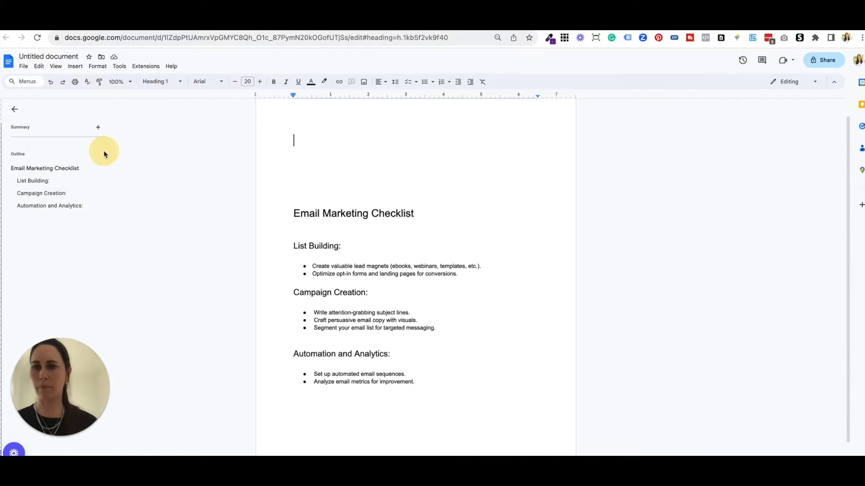
scroll(402, 232, down, 10)
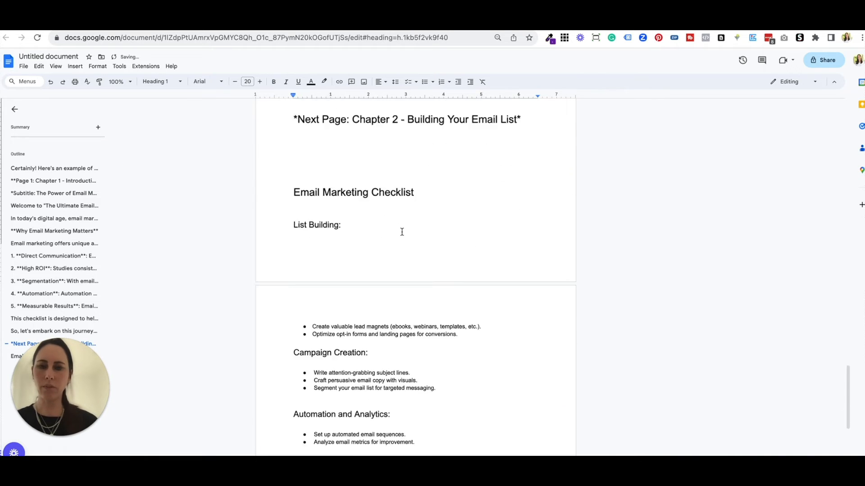
scroll(402, 231, up, 3)
scroll(410, 238, up, 3)
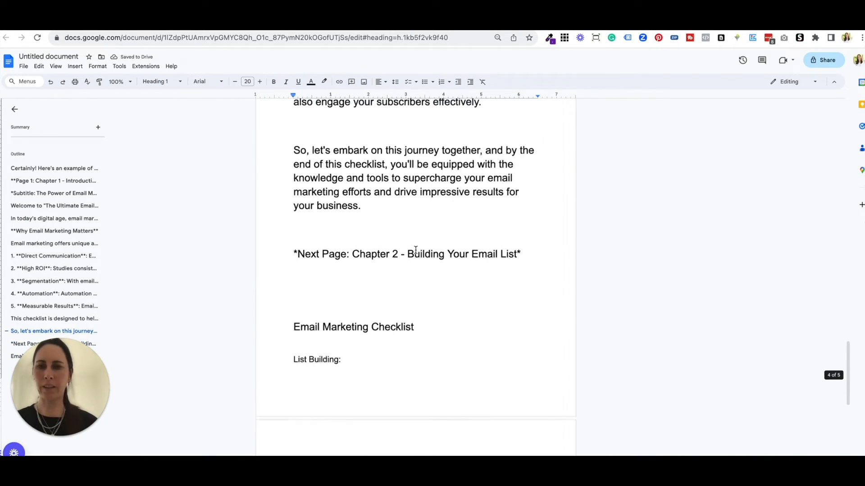
Apply the Normal text style to the pasted chapter 1 content, from its opening line through the "So, let's embark on this journey" paragraph
drag(529, 270, 296, 256)
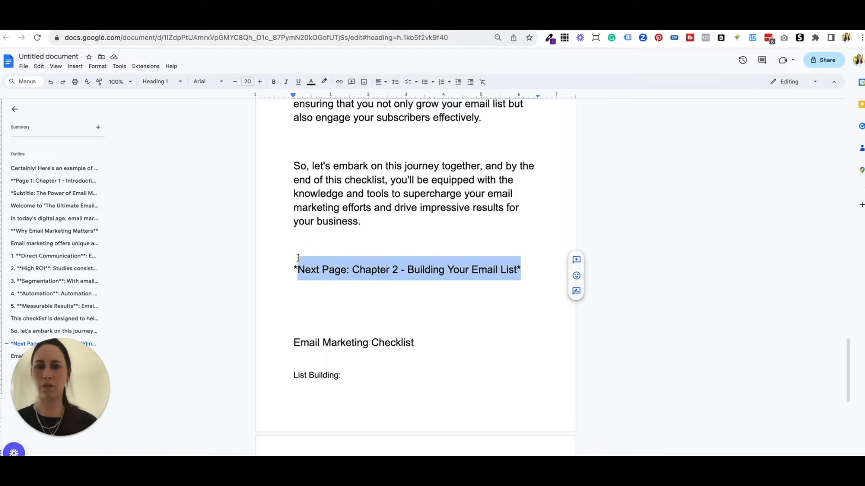
drag(366, 218, 157, 101)
click(154, 82)
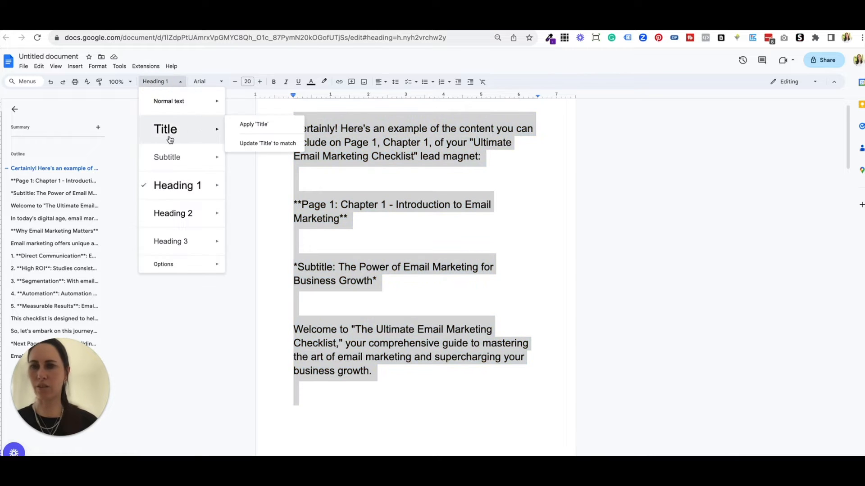
click(181, 108)
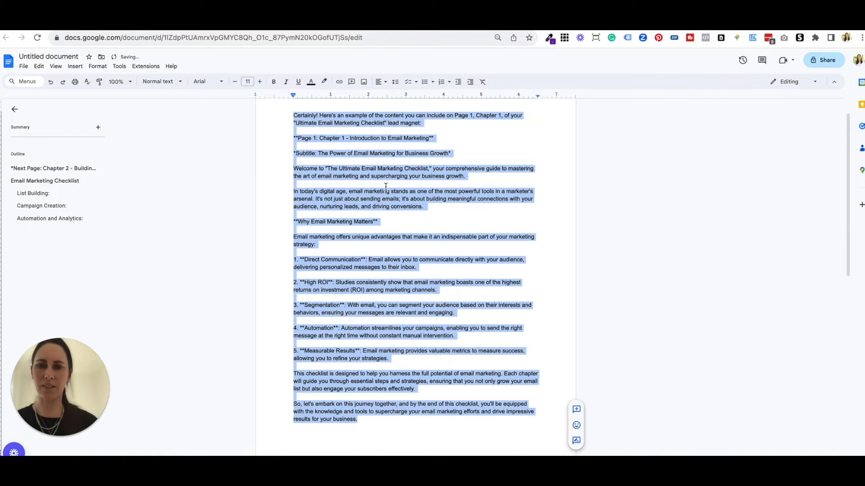
click(386, 187)
scroll(389, 258, up, 1)
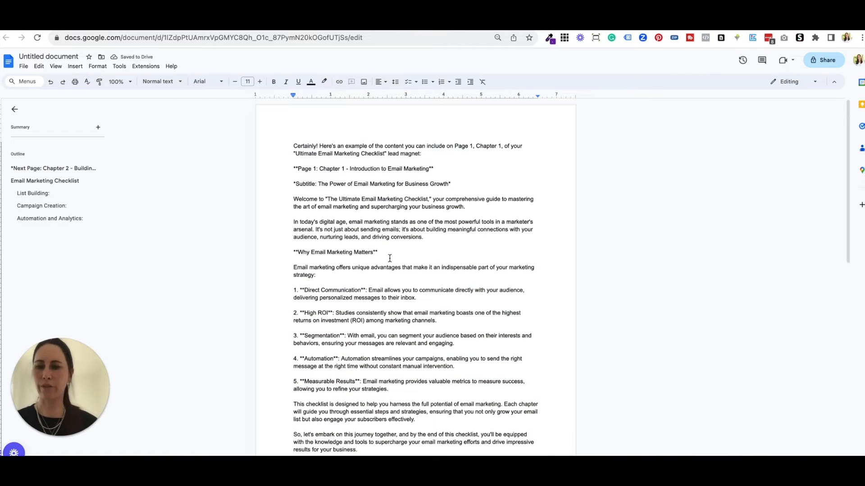
scroll(390, 259, down, 2)
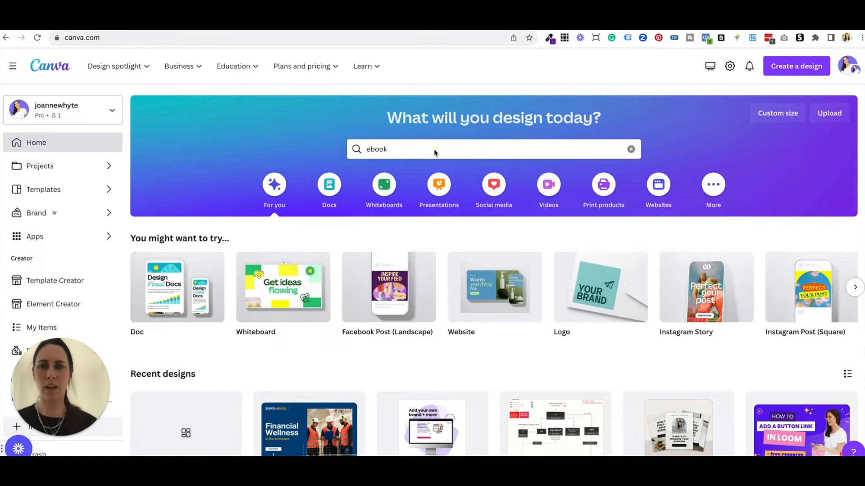
Switch to Canva, search the templates for "ebook multiple pages" and browse the results
click(411, 146)
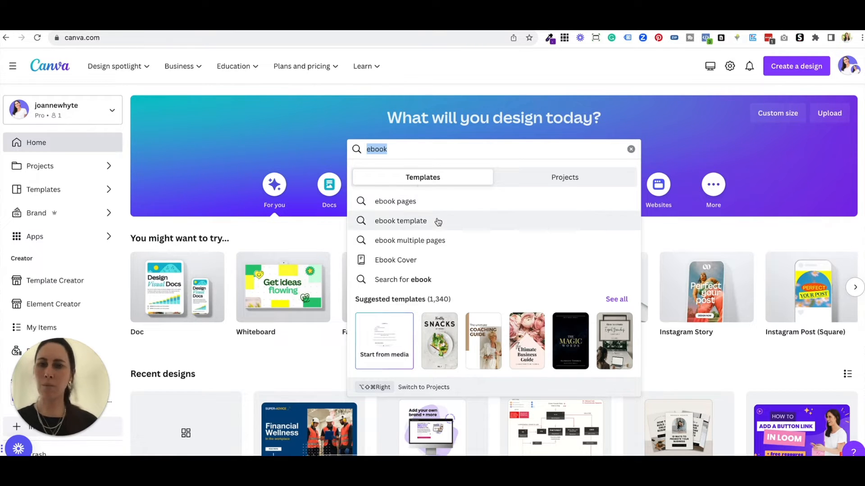
click(455, 242)
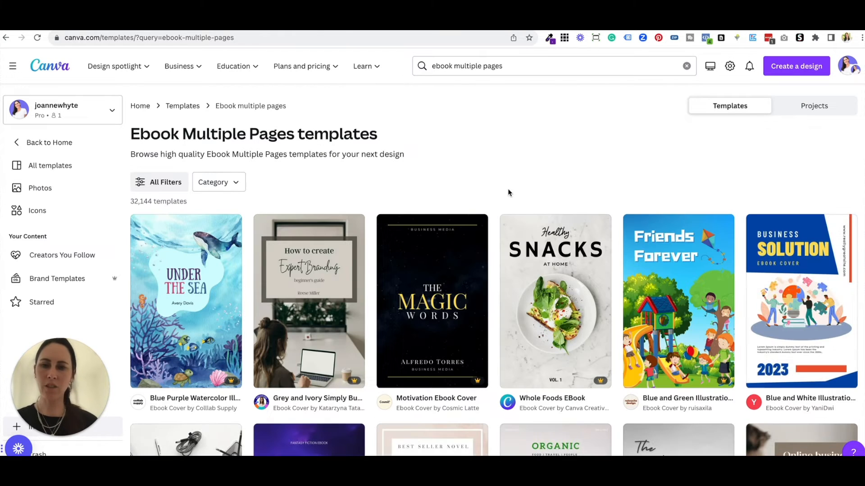
scroll(508, 193, down, 4)
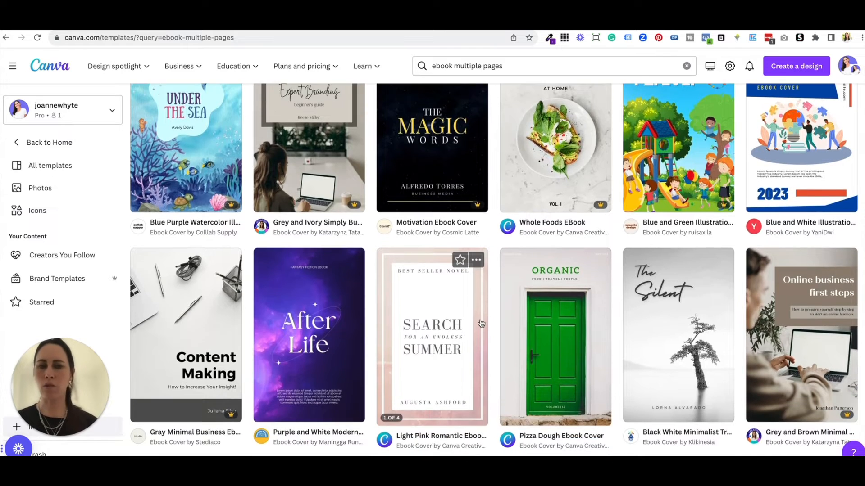
scroll(489, 269, down, 3)
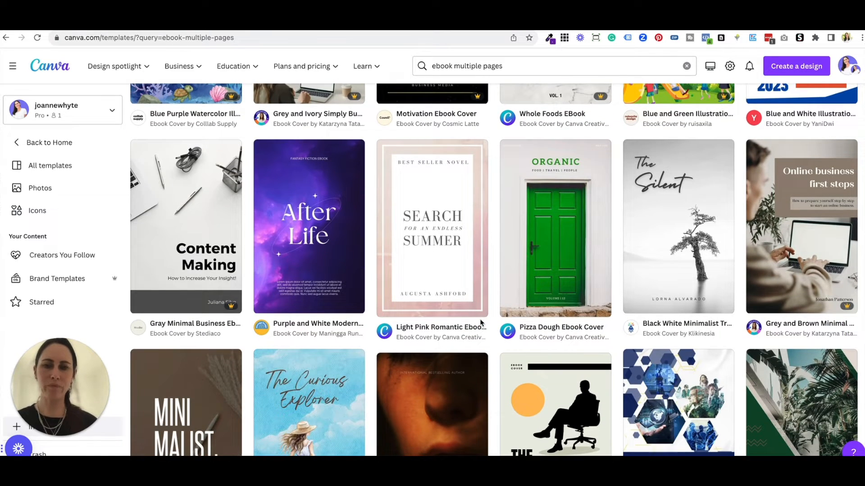
scroll(481, 323, down, 6)
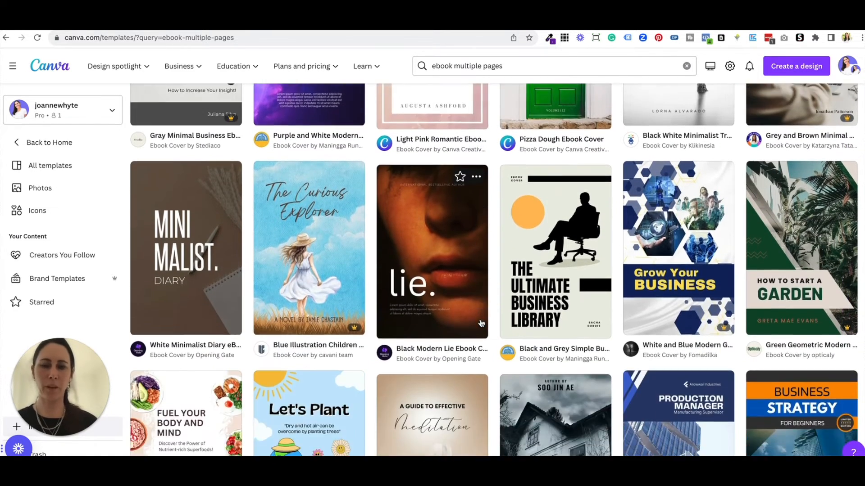
scroll(481, 323, down, 7)
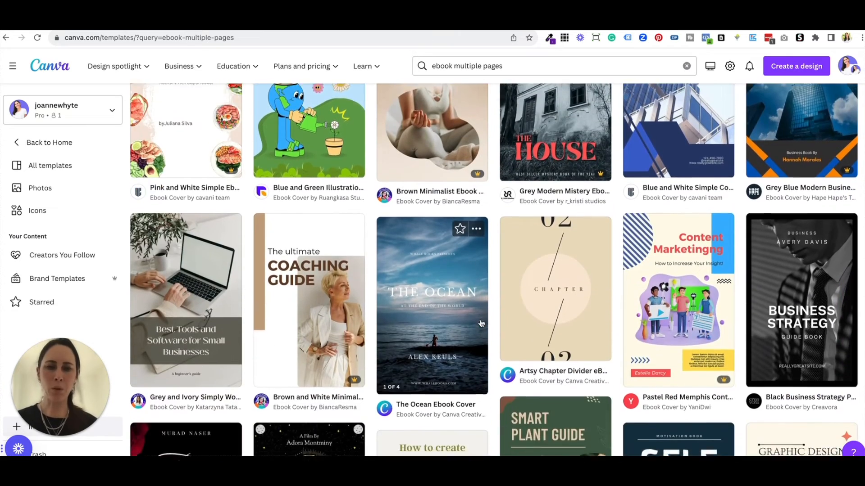
scroll(481, 323, down, 4)
Find the multi-page Light Pink Romantic Ebook Cover template among the results and open it as an editable design
scroll(450, 217, up, 3)
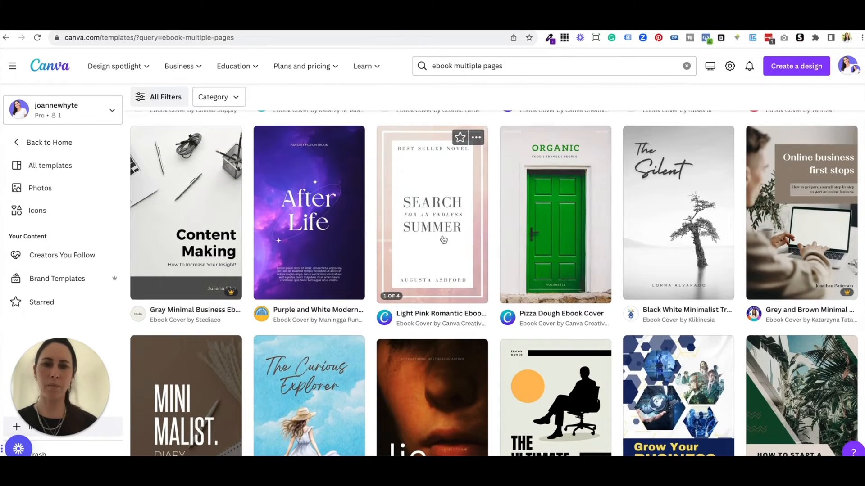
scroll(444, 239, up, 5)
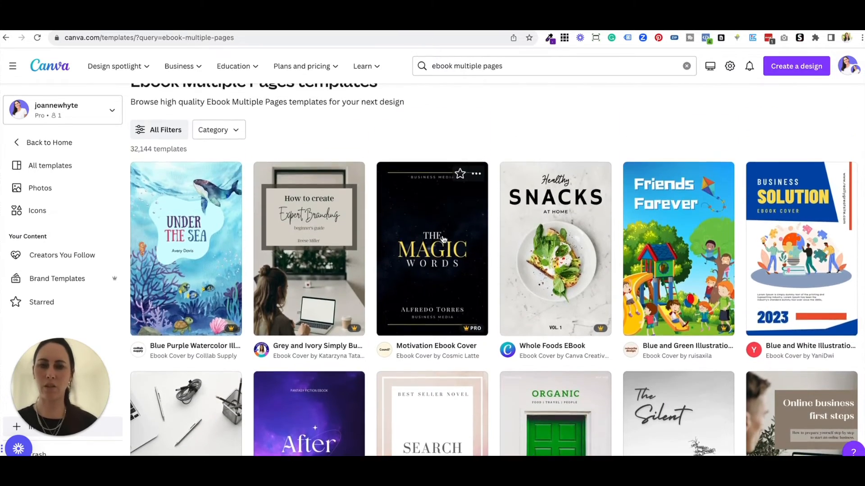
scroll(444, 239, down, 15)
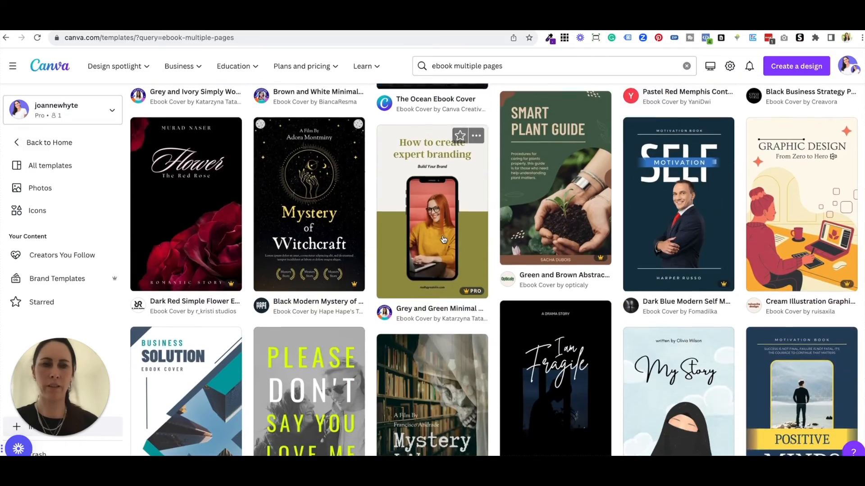
scroll(443, 239, down, 4)
scroll(443, 239, down, 4)
scroll(443, 239, up, 8)
scroll(444, 239, up, 6)
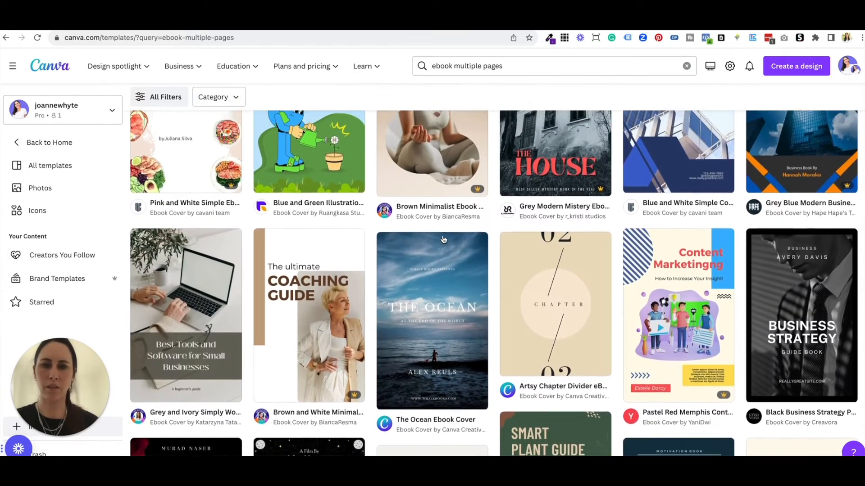
scroll(444, 239, up, 8)
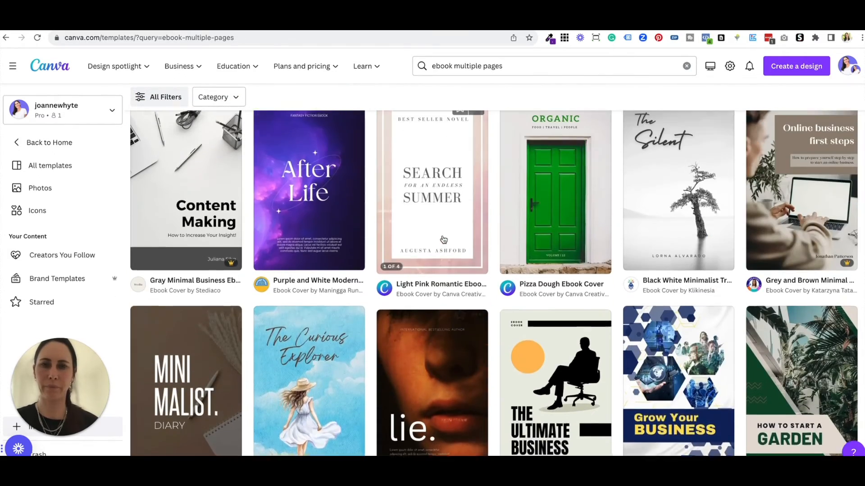
scroll(444, 239, up, 1)
click(447, 212)
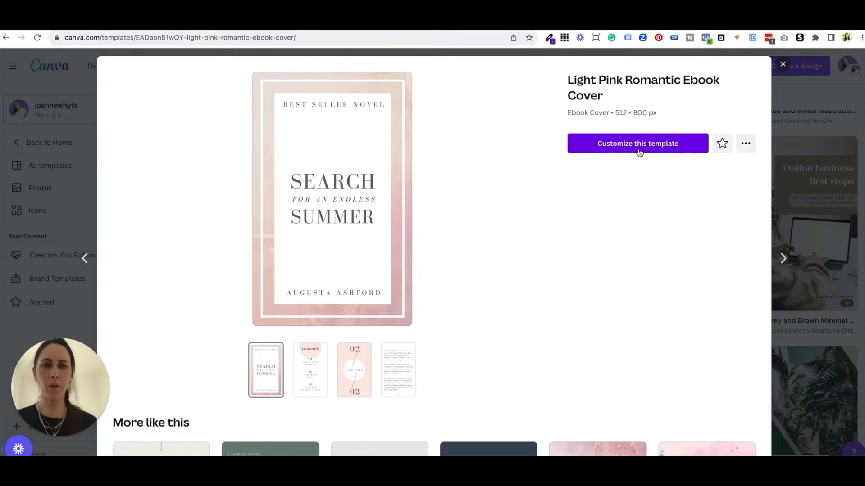
click(644, 148)
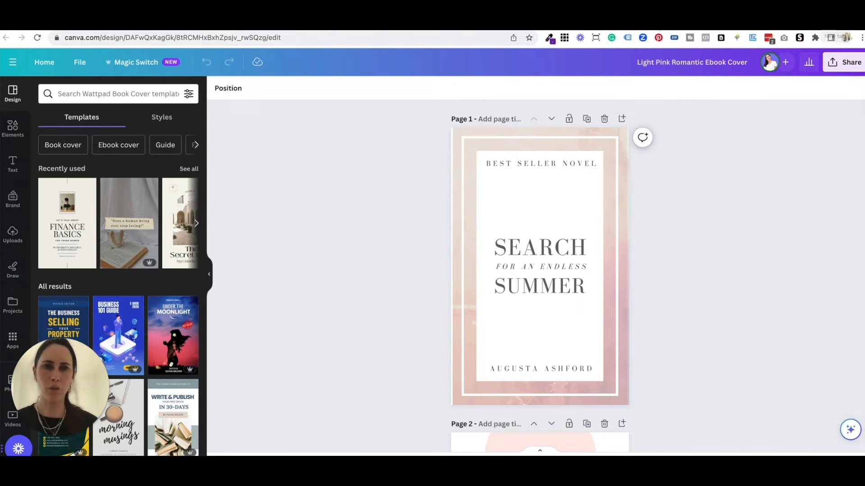
Return to the template results and open the Grey and Brown Minimal Online Business Ebook Cover as an editable design
click(656, 31)
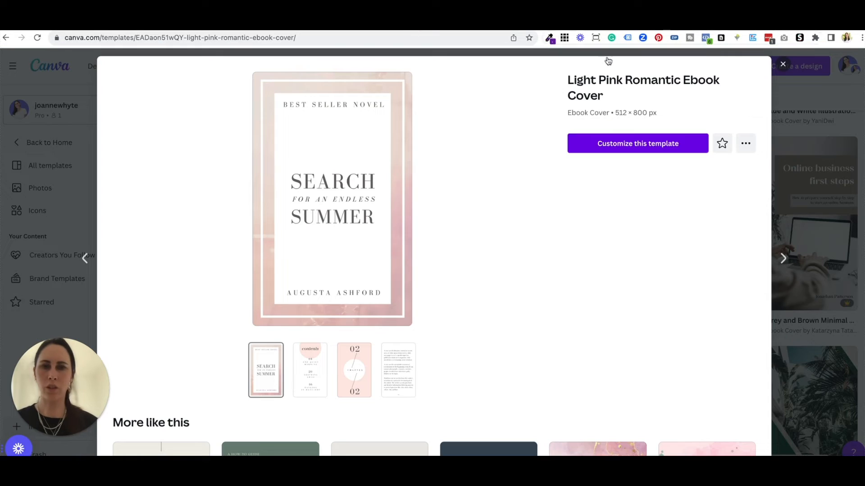
click(783, 65)
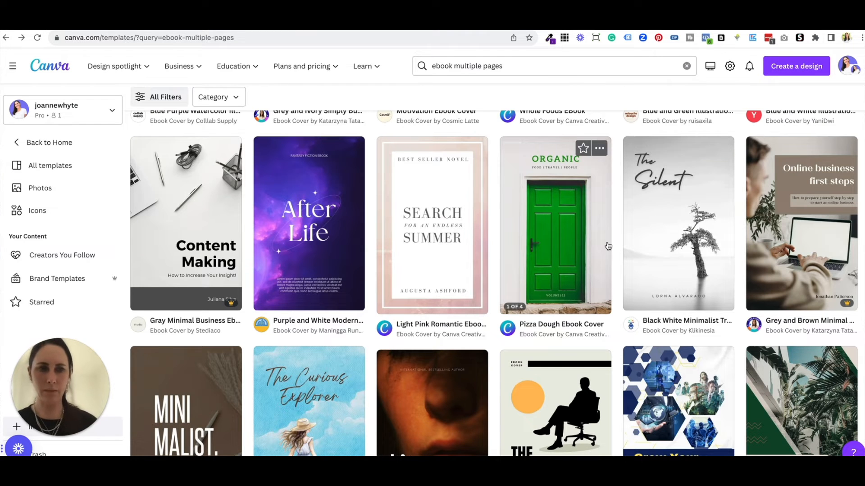
click(791, 212)
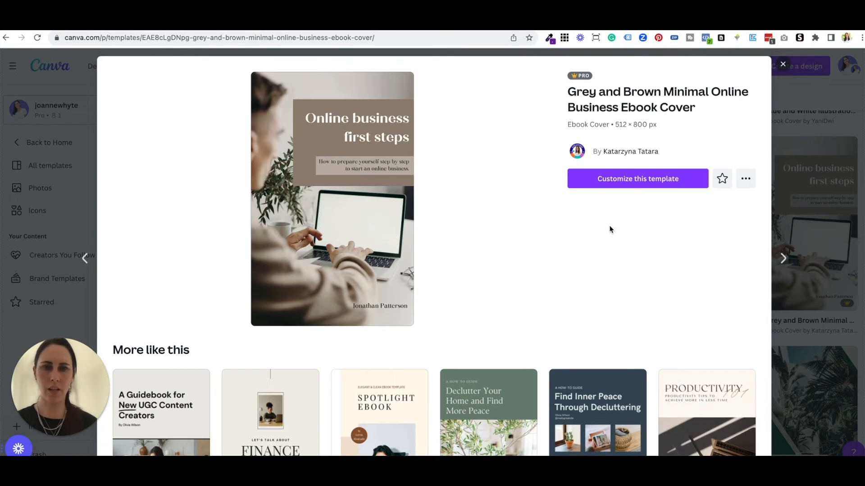
click(636, 179)
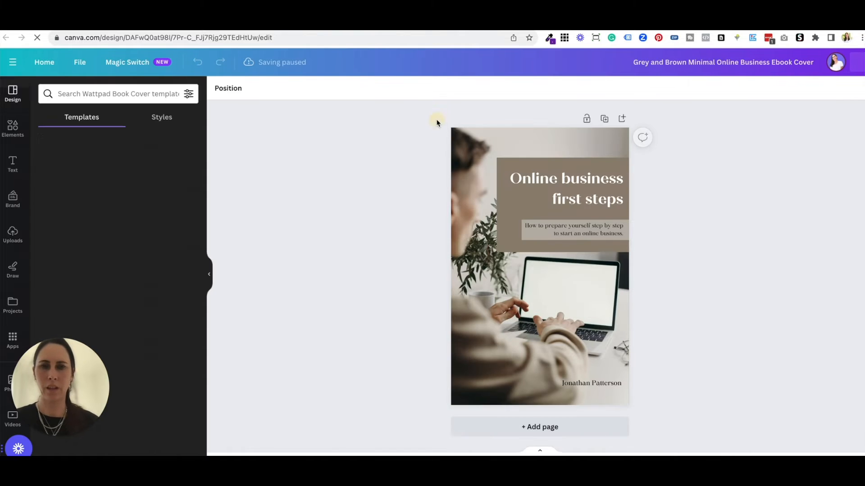
Copy the grey and brown cover's elements, switch to the Light Pink Romantic Ebook Cover design and duplicate page 1
drag(605, 409, 608, 409)
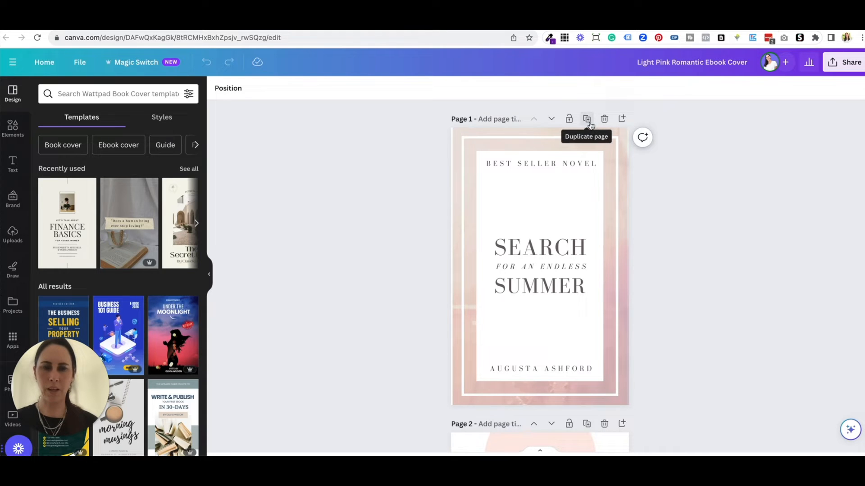
click(587, 118)
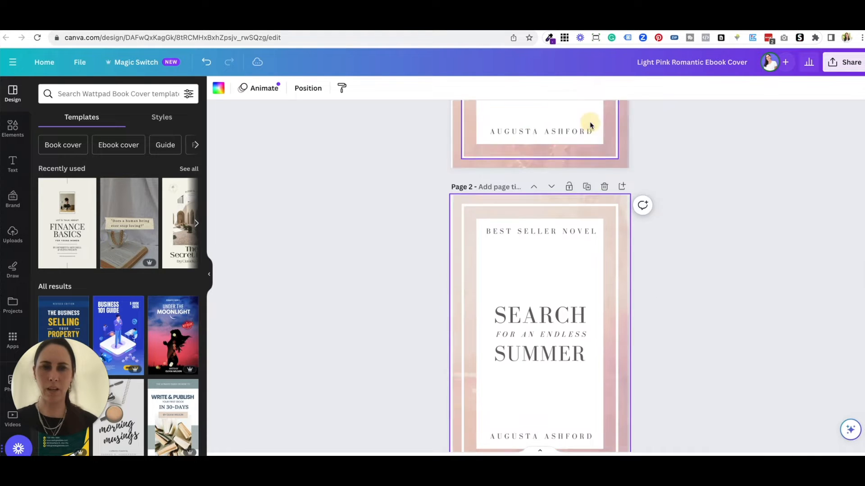
scroll(567, 227, up, 5)
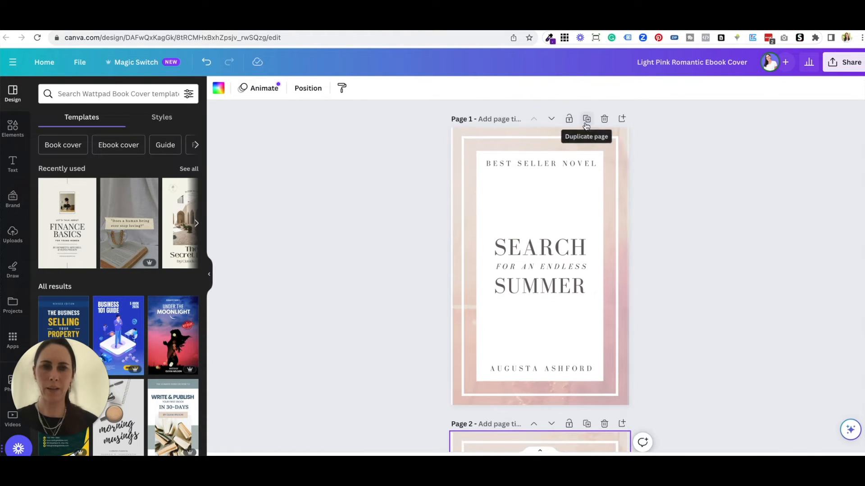
Delete all elements on page 1 and paste the copied "Online business first steps" cover elements in their place
drag(437, 133, 615, 404)
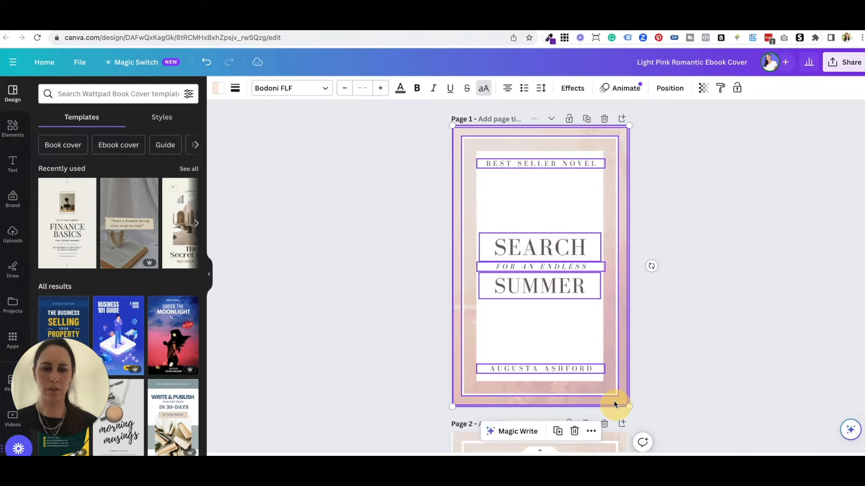
key(Delete)
key(ctrl+z)
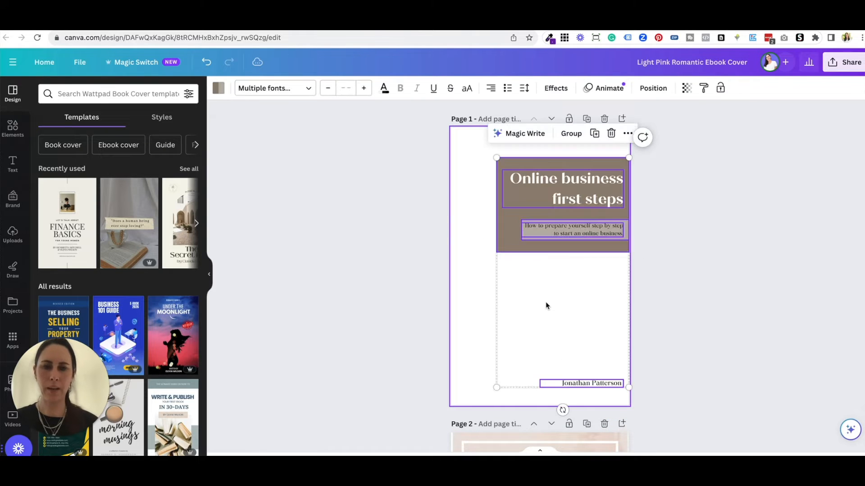
click(472, 303)
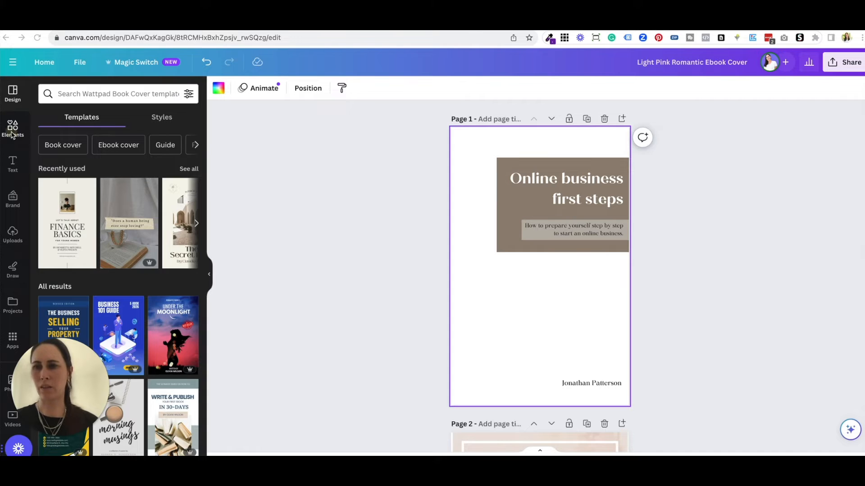
click(113, 94)
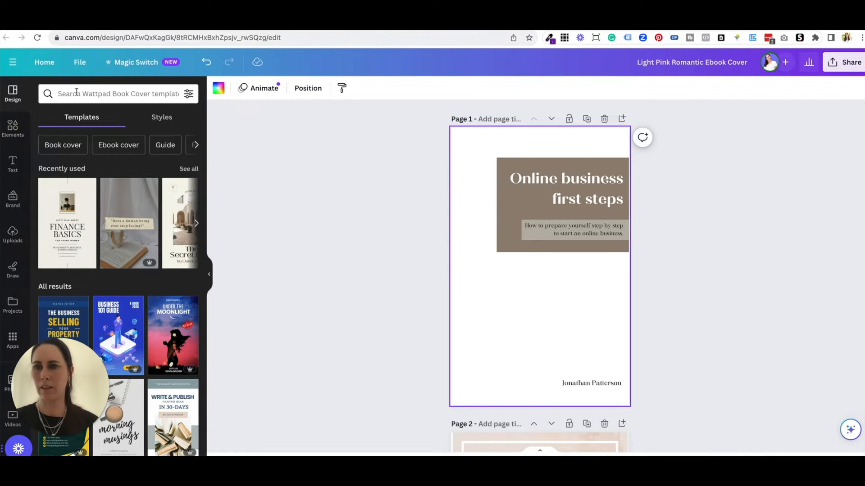
text(emails)
key(Return)
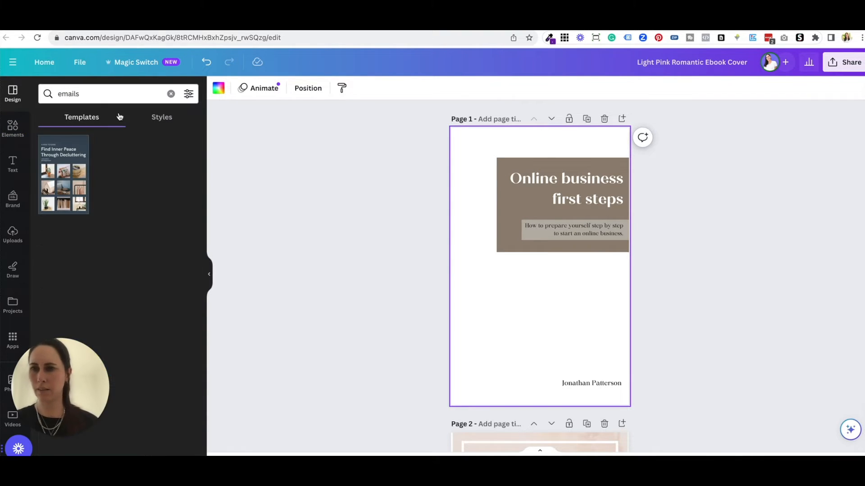
Search the design elements for "emails" and limit the results to photos
click(13, 129)
click(83, 95)
text(emails)
key(Return)
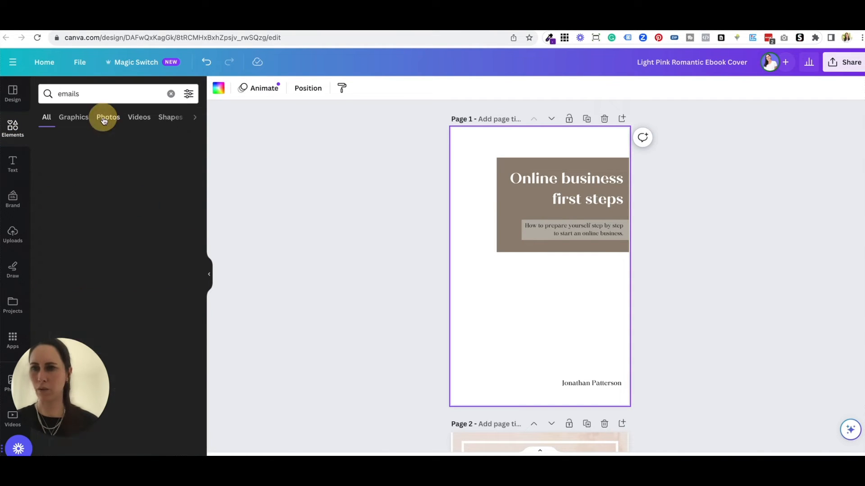
click(108, 117)
Add the photo of hands typing on a laptop with an email icon to page 1 and make it the page background
drag(187, 185, 476, 243)
right_click(477, 243)
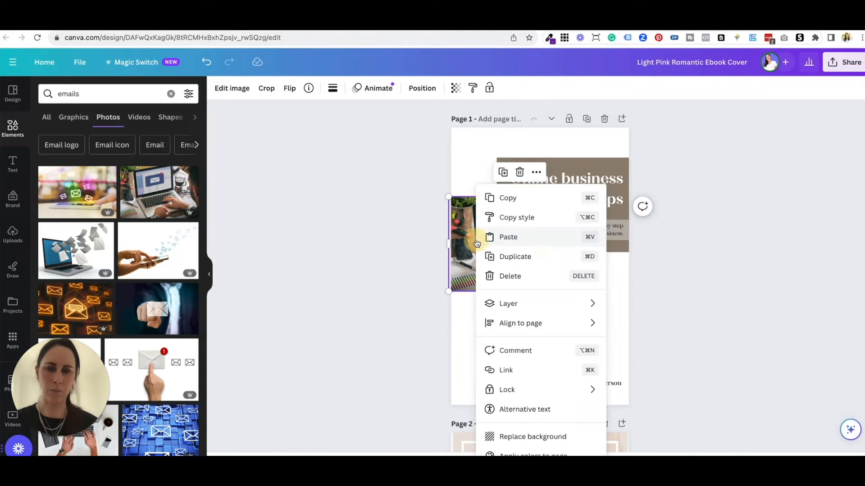
click(539, 436)
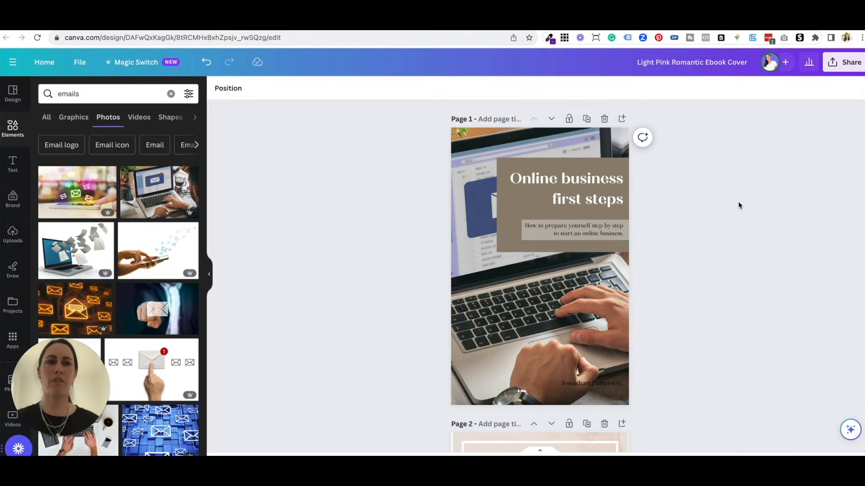
Open Pinterest in a new browser tab and go to its home feed
key(super+t)
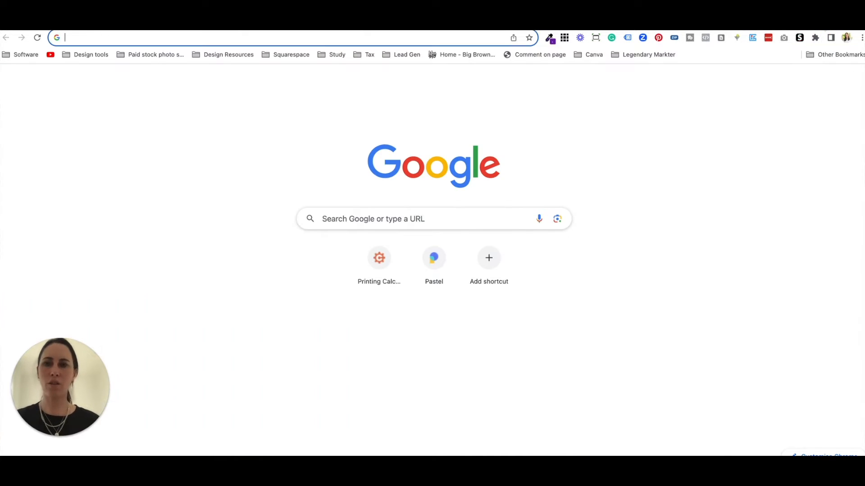
text(pintere)
key(Return)
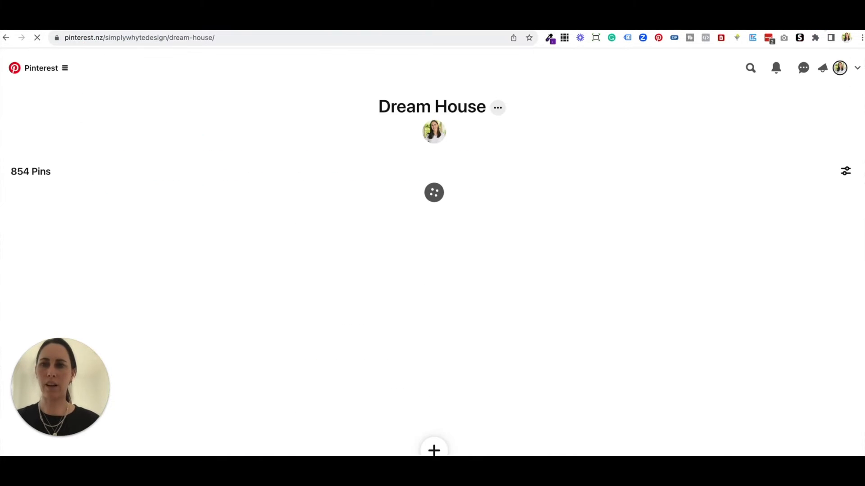
click(70, 71)
click(66, 148)
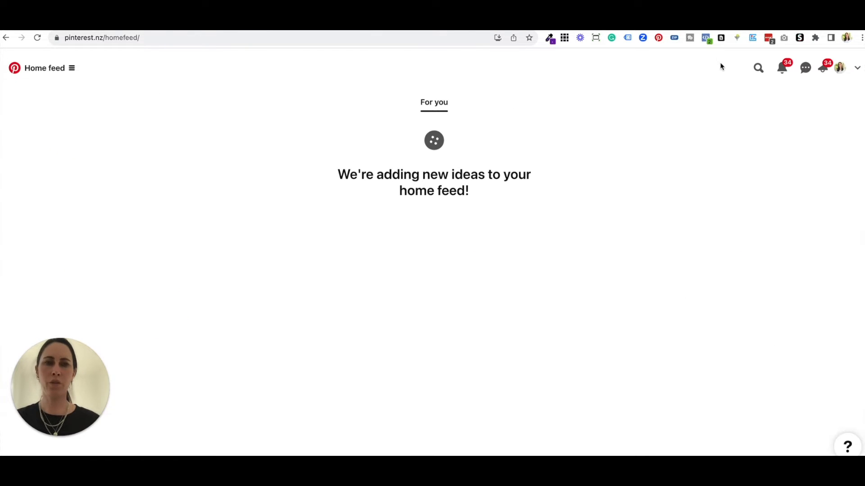
Search Pinterest for "magazine layout" and return to the Light Pink Romantic Ebook Cover design in Canva
click(757, 70)
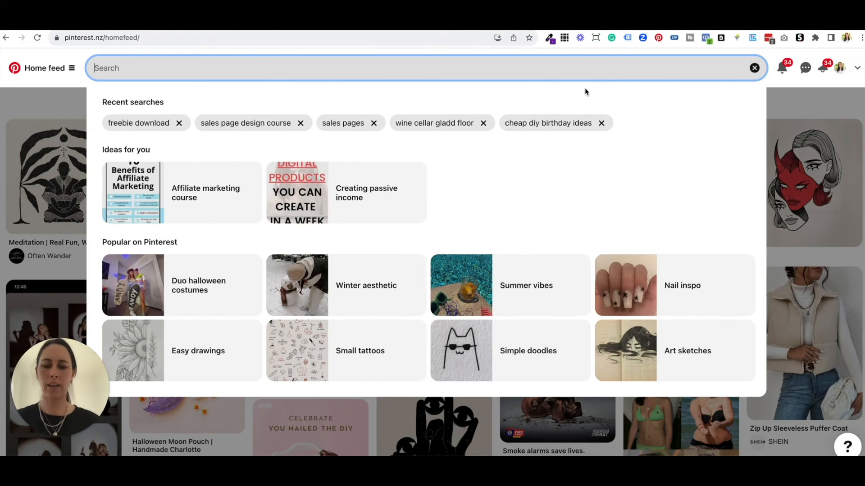
text(magazine layout)
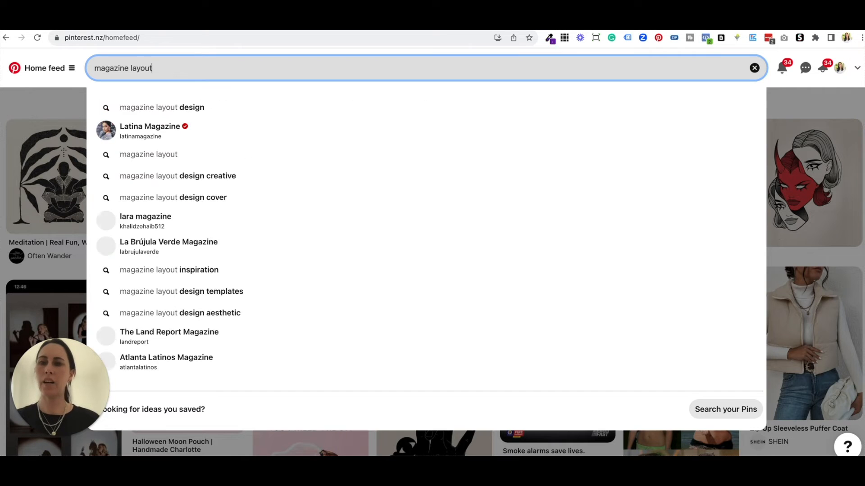
key(Return)
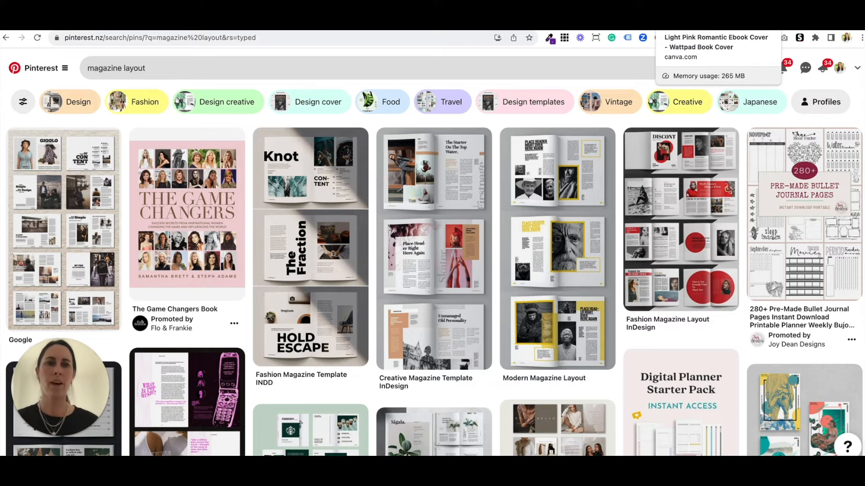
click(703, 22)
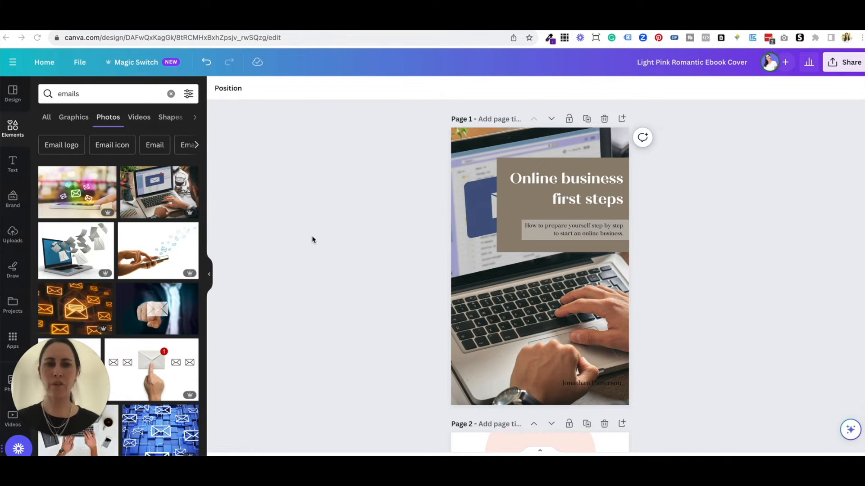
Switch to the Google Docs document and copy the Campaign Creation and Automation and Analytics sections of the Email Marketing Checklist
click(163, 30)
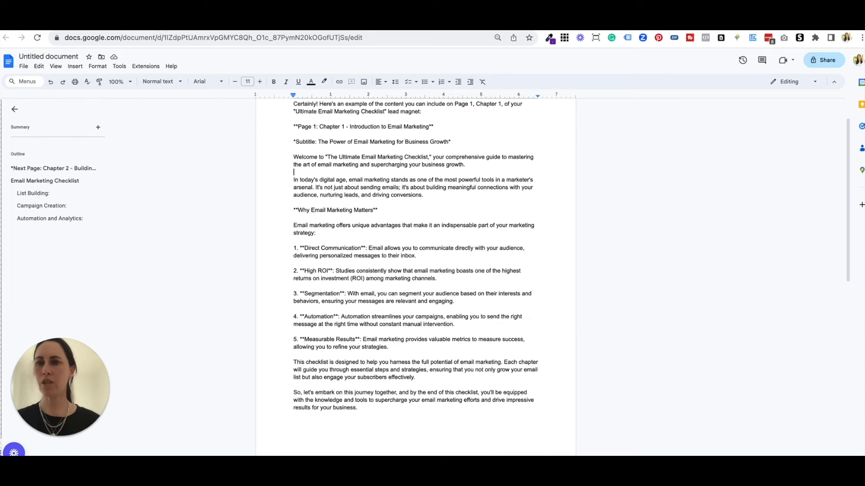
scroll(352, 233, up, 1)
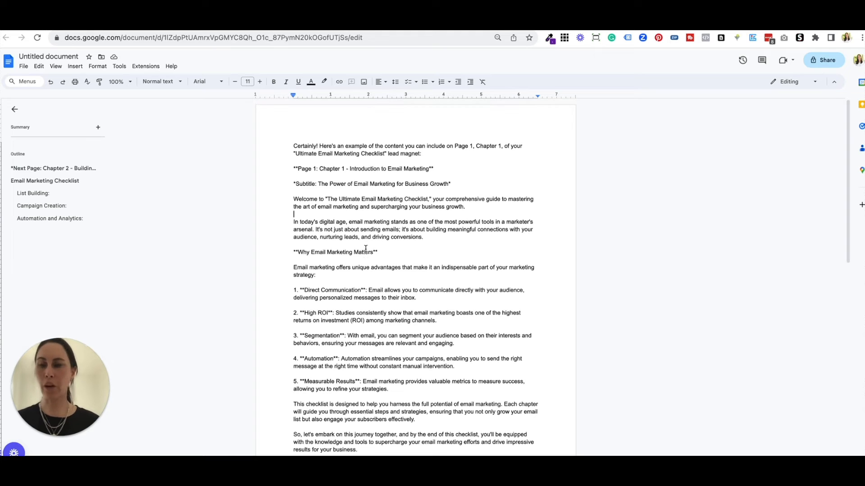
scroll(370, 274, down, 10)
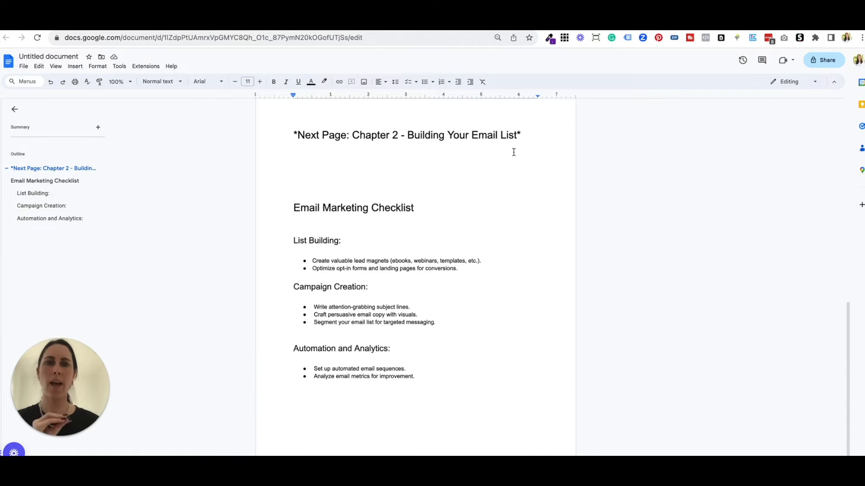
drag(392, 354, 421, 379)
click(293, 286)
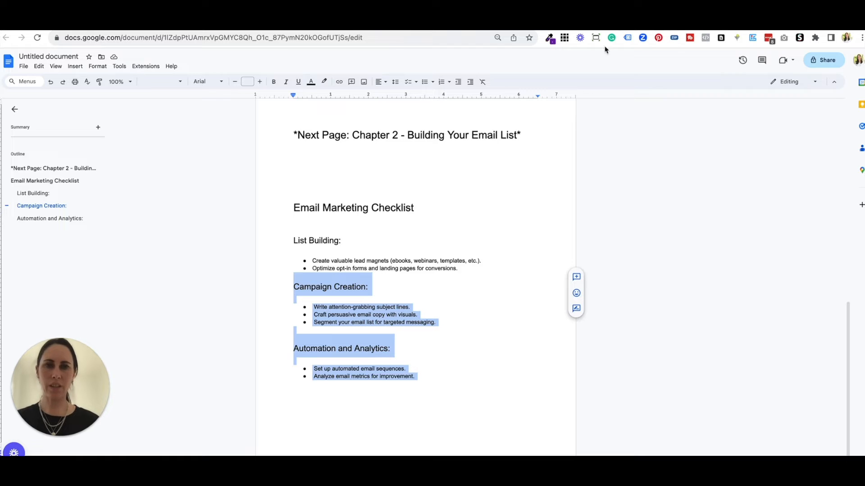
Return to the Light Pink Romantic Ebook Cover design in Canva and delete the news article body text on page 4
click(603, 28)
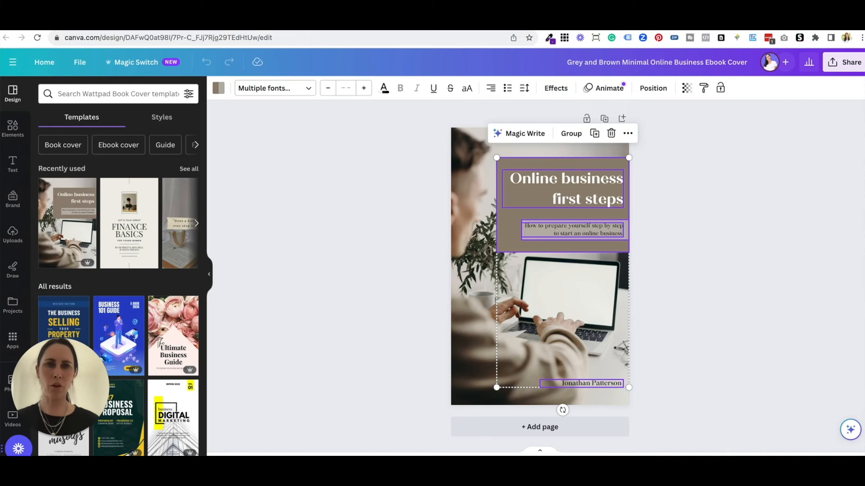
click(648, 25)
click(400, 275)
scroll(399, 276, down, 2)
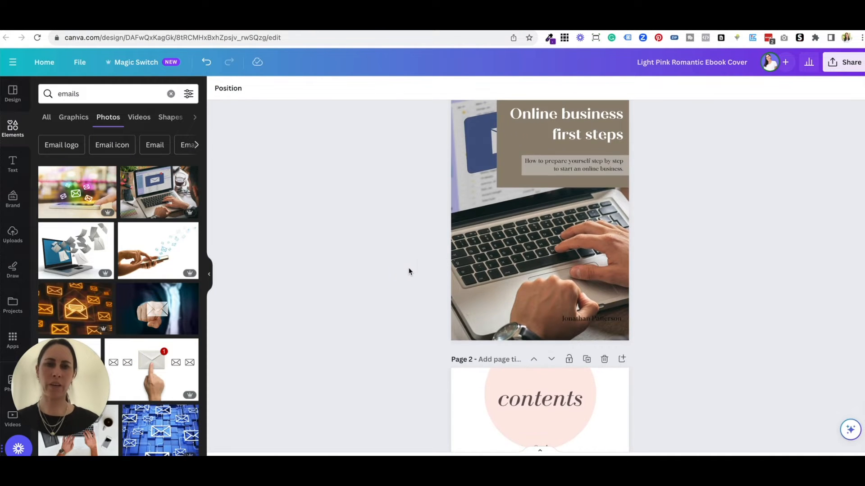
scroll(539, 302, down, 15)
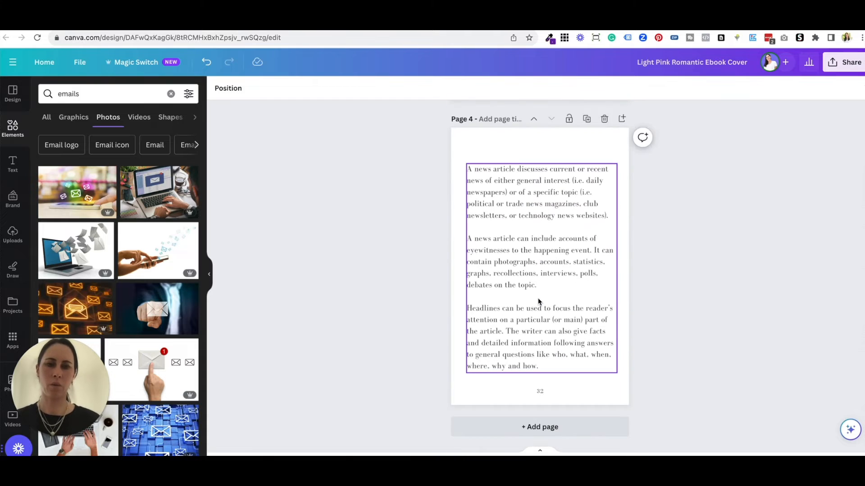
click(538, 263)
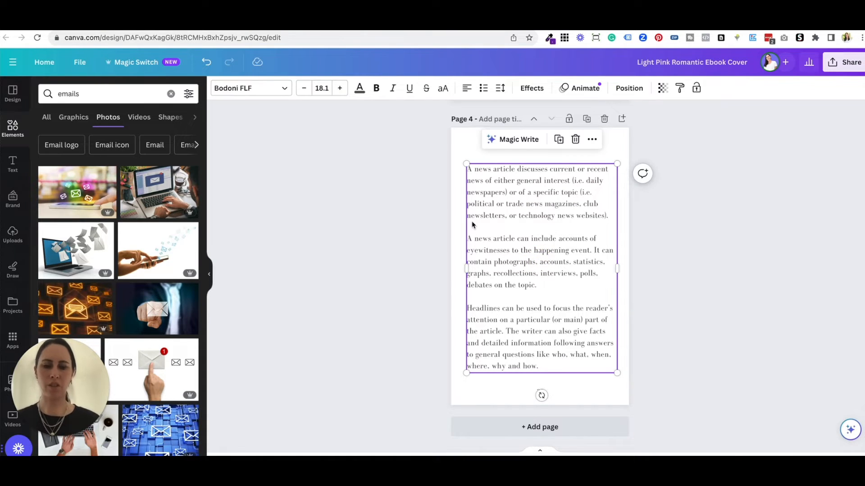
key(Delete)
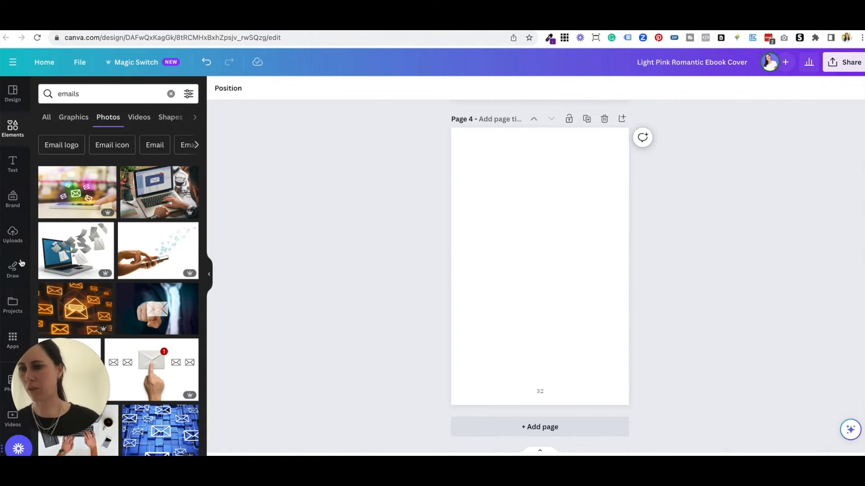
Search the design's own templates for "checklist"
click(12, 95)
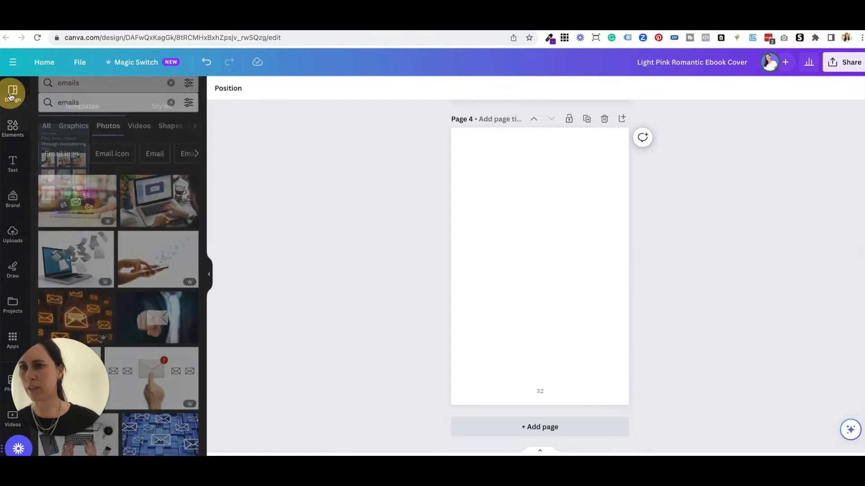
click(89, 94)
text(checklist)
key(Return)
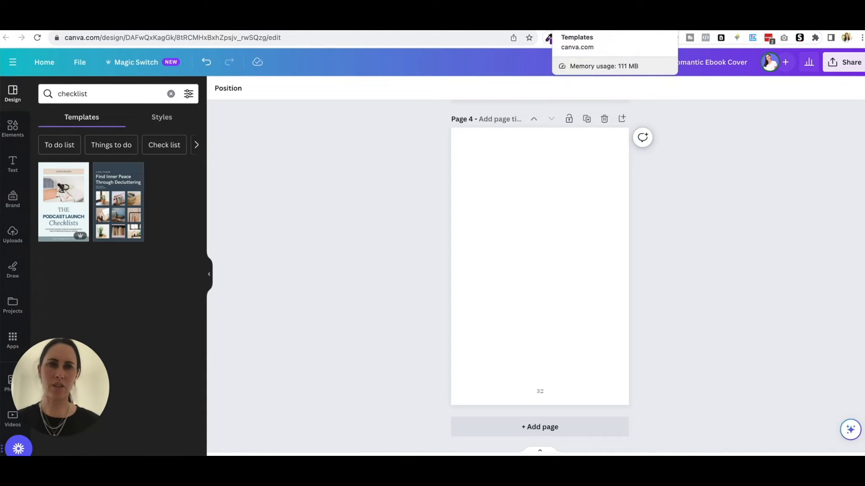
Switch to the Canva templates page, close the open template preview and search all templates for "checklist"
click(599, 28)
click(783, 64)
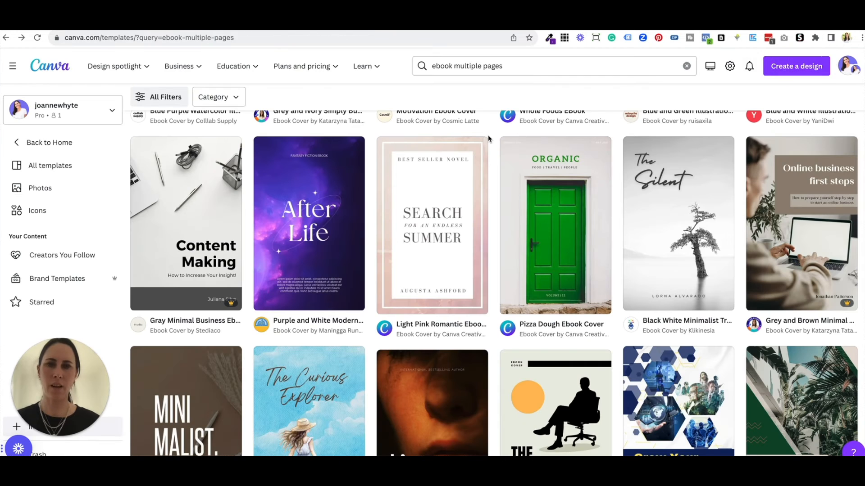
click(414, 66)
text(check)
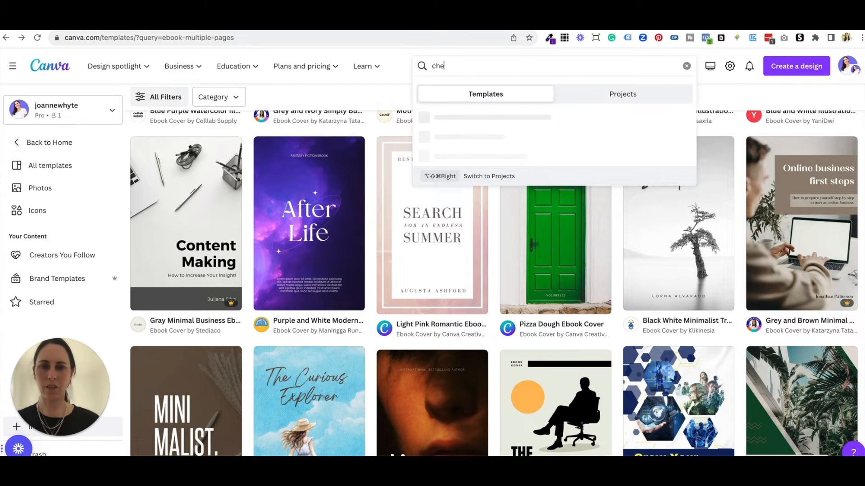
text(list)
key(Return)
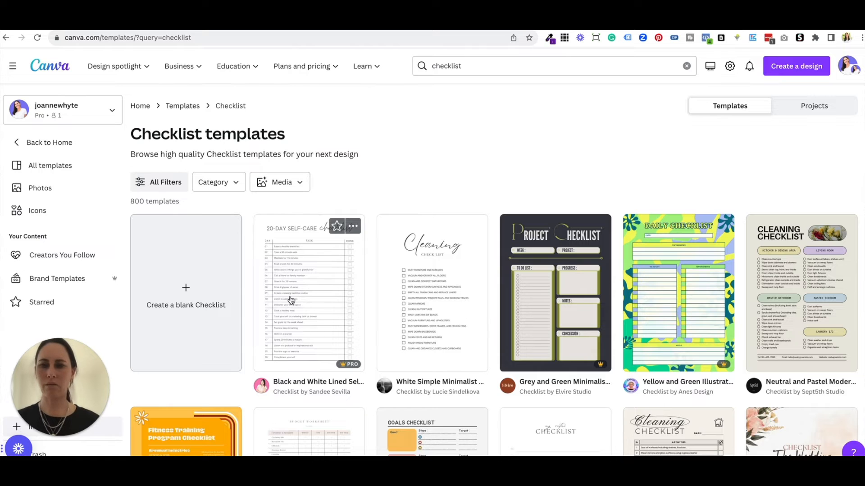
Preview the Black and White Lined Self Care Checklist, then open the White Simple Minimalist Cleaning Checklist as an editable design
click(292, 301)
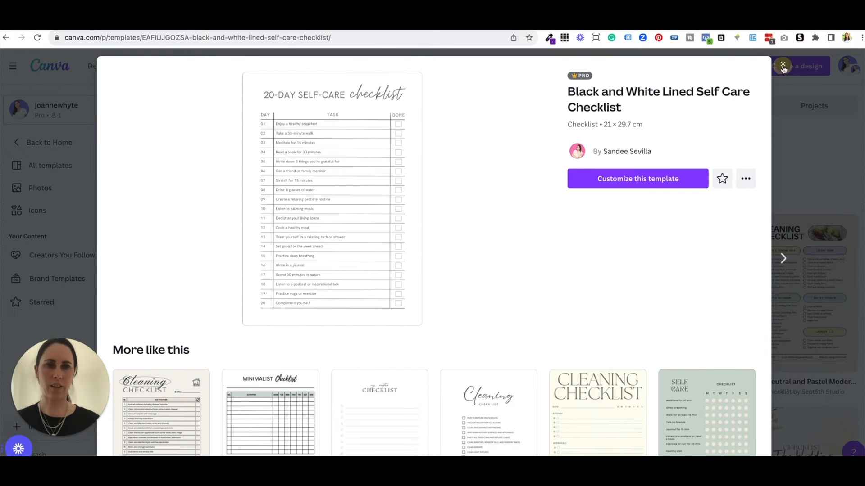
click(788, 61)
click(432, 293)
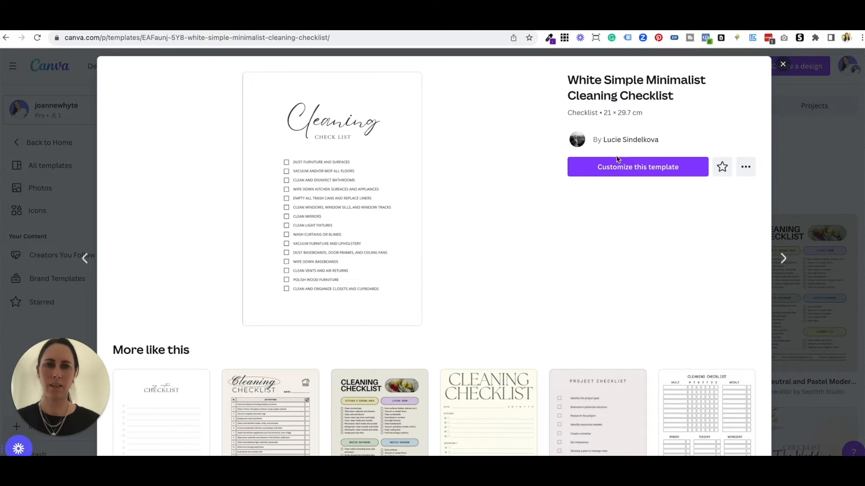
click(599, 170)
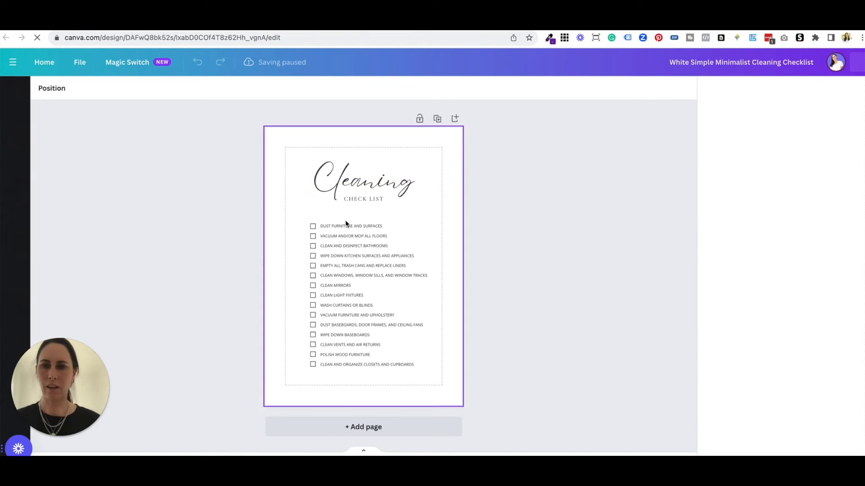
Replace the cleaning task list with the copied Campaign Creation and Automation and Analytics sections
double_click(350, 224)
key(ctrl+a)
text(CAMPAIGN CREATION:  WRITE ATTENTION-GRABBING SUBJECT LINES. CRAFT PERSUASIVE EMAIL COPY WITH VISUALS. SEGMENT YOUR EMAIL LIST FOR TARGETED MESSAGING.  AUTOMATION AND ANALYTICS:  SET UP AUTOMATED EMAIL SEQUENCES. ANALYZE EMAIL METRICS FOR IMPROVEMENT.)
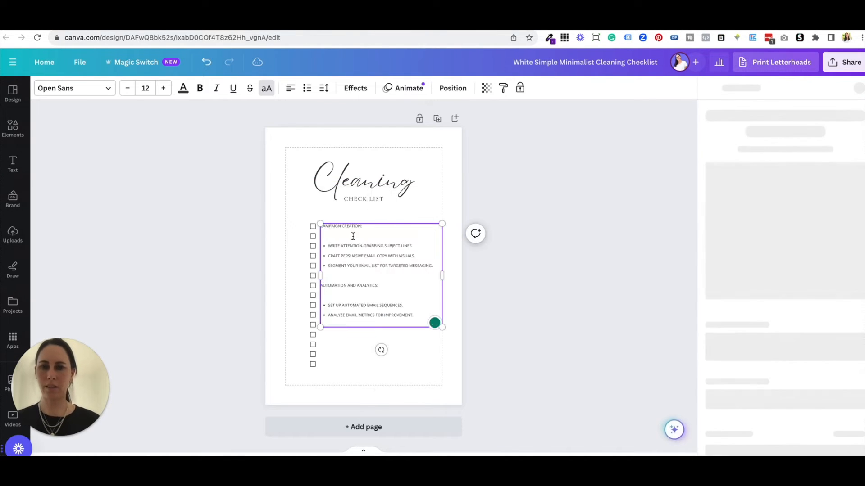
Remove the bullets from all checklist items and the blank line under "Automation and Analytics:", keeping each item on its own line
click(328, 246)
key(BackSpace)
click(327, 257)
key(BackSpace)
click(328, 266)
key(BackSpace)
key(BackSpace)
key(Return)
click(327, 304)
key(BackSpace)
key(BackSpace)
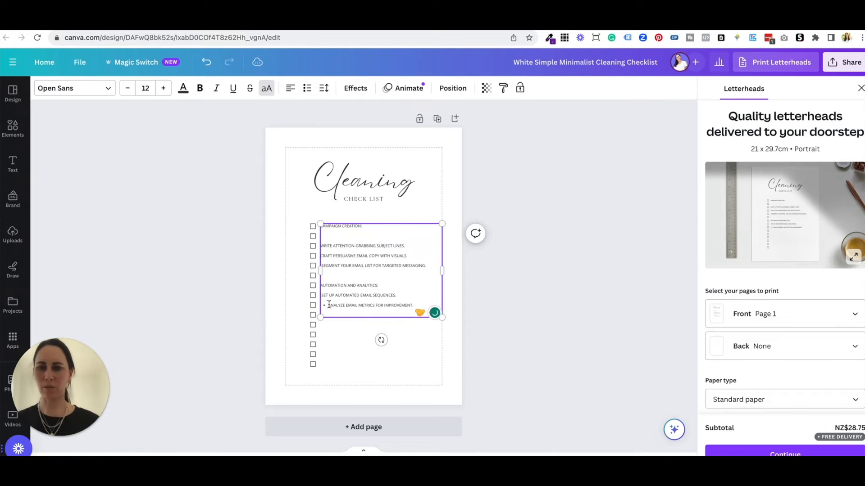
click(328, 306)
key(BackSpace)
key(BackSpace)
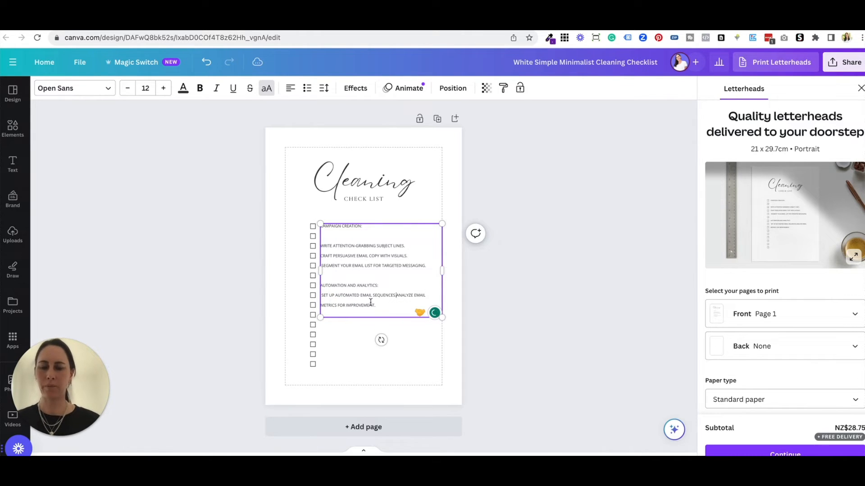
key(Return)
Copy all elements of the cleaning checklist page and paste them onto page 4 of the Light Pink Romantic Ebook Cover design
click(460, 356)
drag(448, 383, 294, 212)
drag(291, 153, 409, 366)
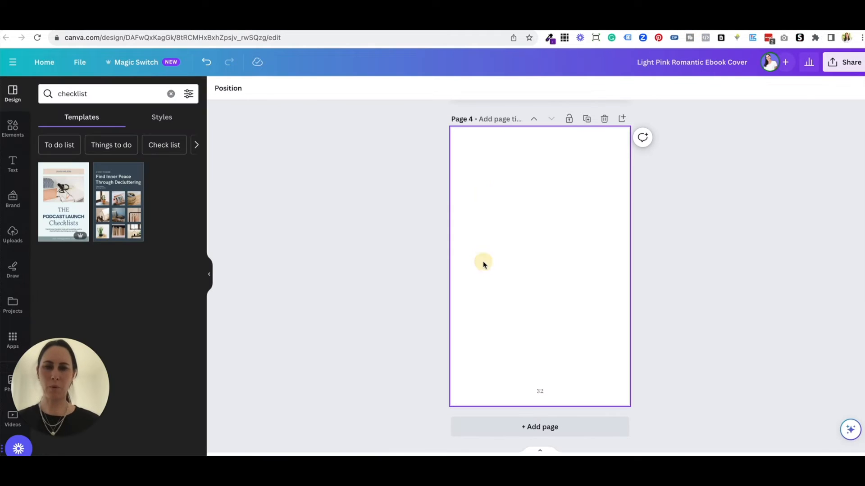
click(484, 263)
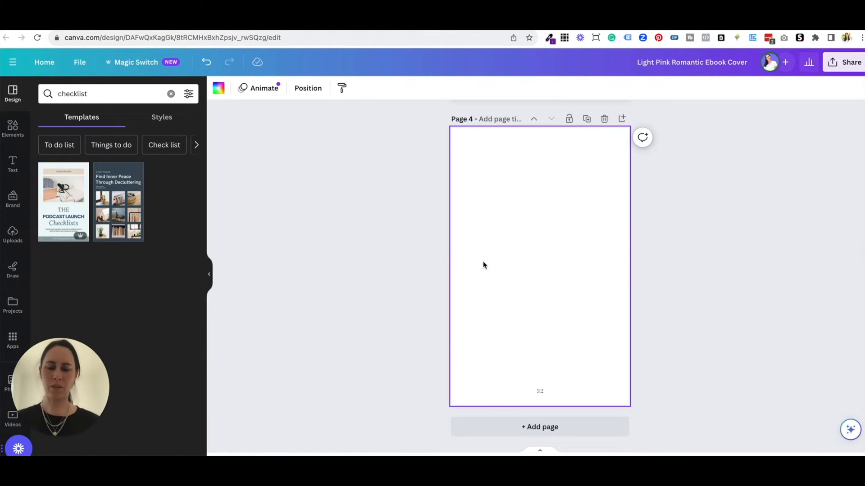
key(ctrl+v)
click(426, 211)
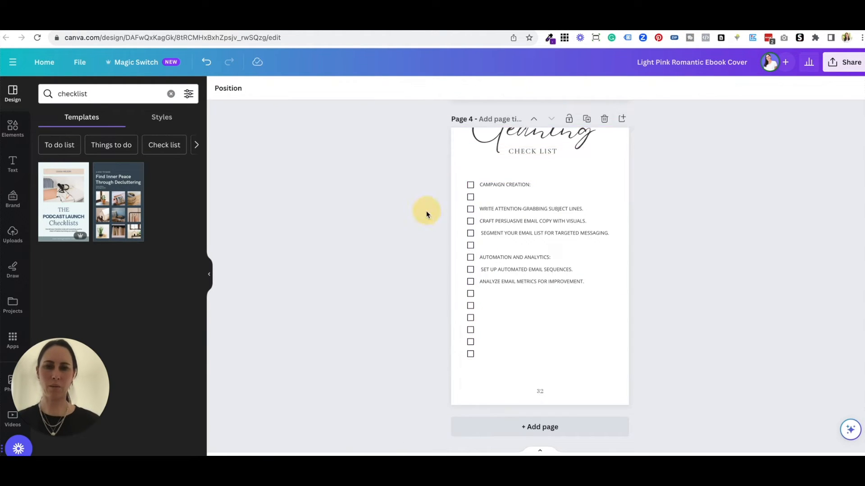
Move the "CHECK LIST" heading on page 4 slightly down and delete the script "Cleaning" title
click(504, 152)
drag(505, 151, 506, 163)
click(578, 153)
key(Delete)
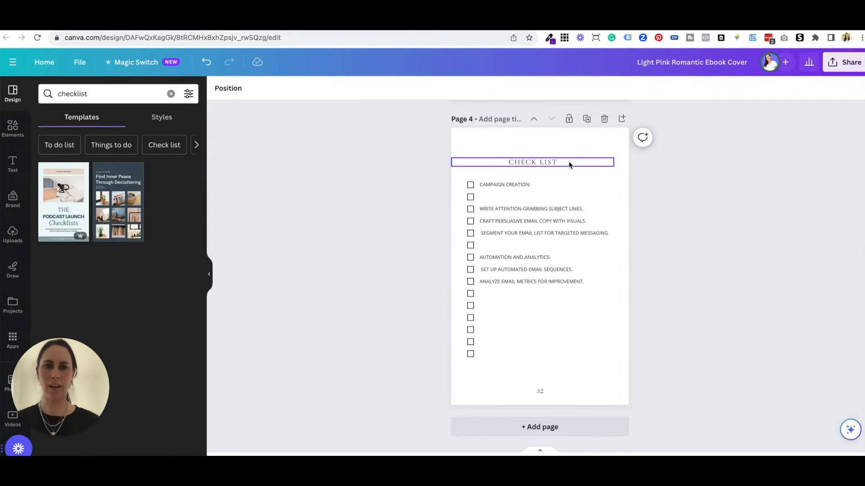
Insert "EMAIL MARKETNG" in front of "CHECK LIST" in the page 4 heading
double_click(569, 162)
key(Left)
text(EMAIL MARKETN)
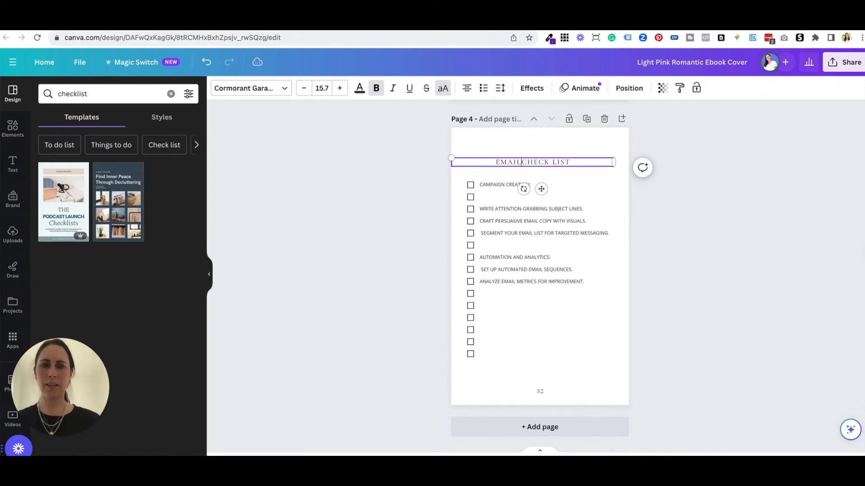
text(G)
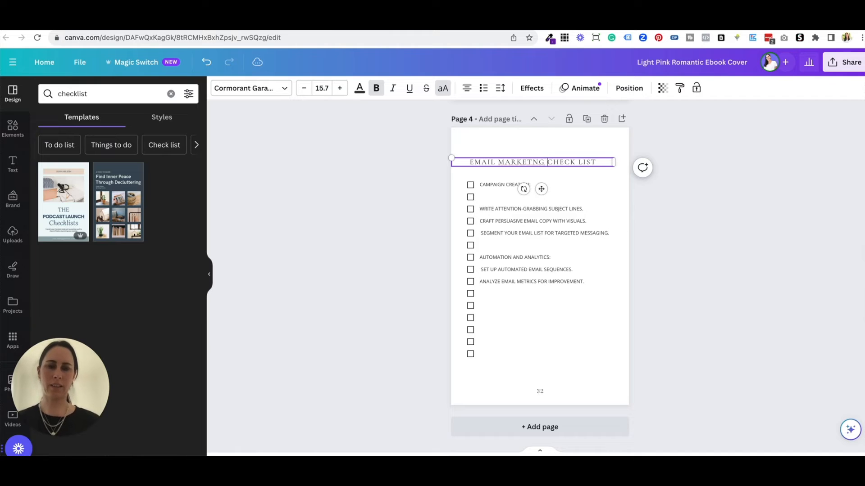
Correct the misspelled word in the page 4 heading so that it reads "EMAIL MARKETING CHECK LIST"
click(536, 136)
click(548, 167)
double_click(538, 162)
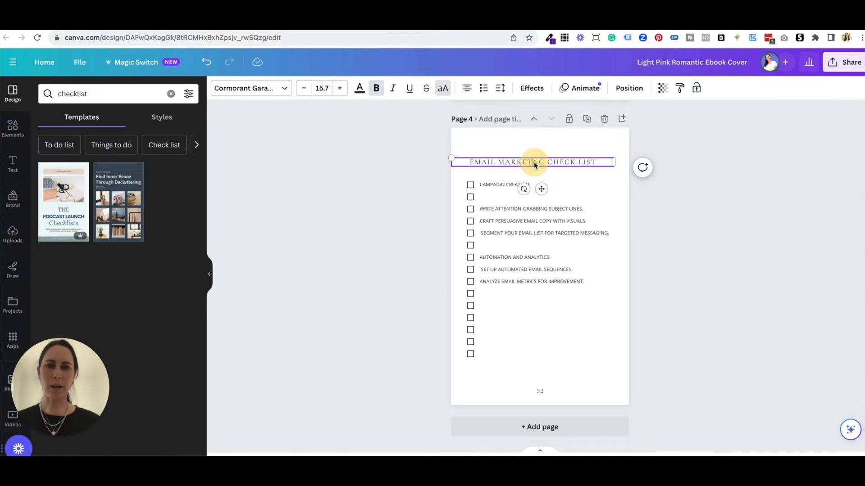
text(MARKETING)
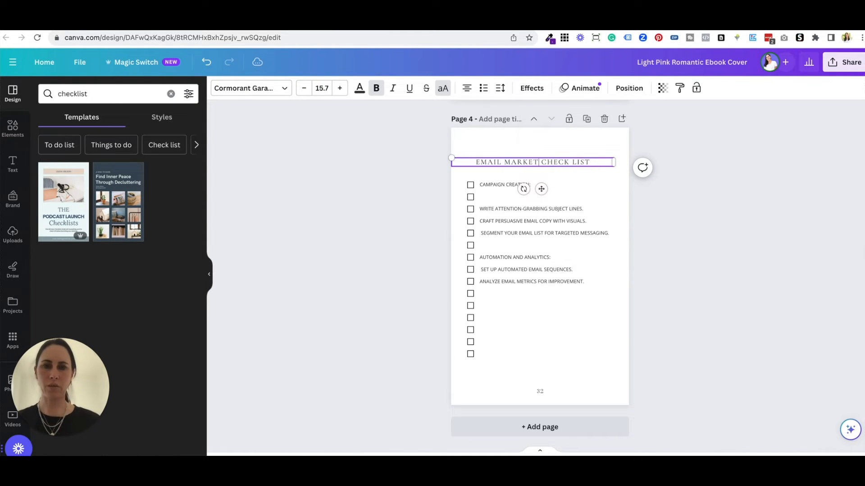
click(447, 195)
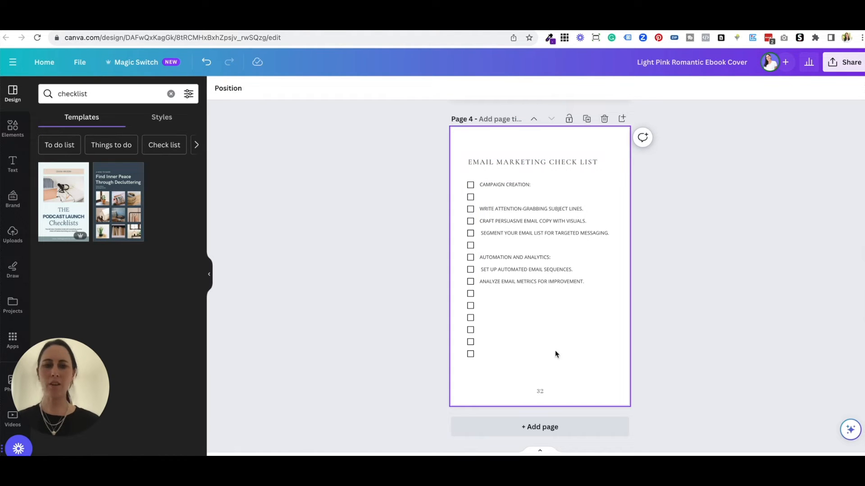
Download all 4 pages of the ebook design as a PDF Standard file
scroll(541, 395, up, 15)
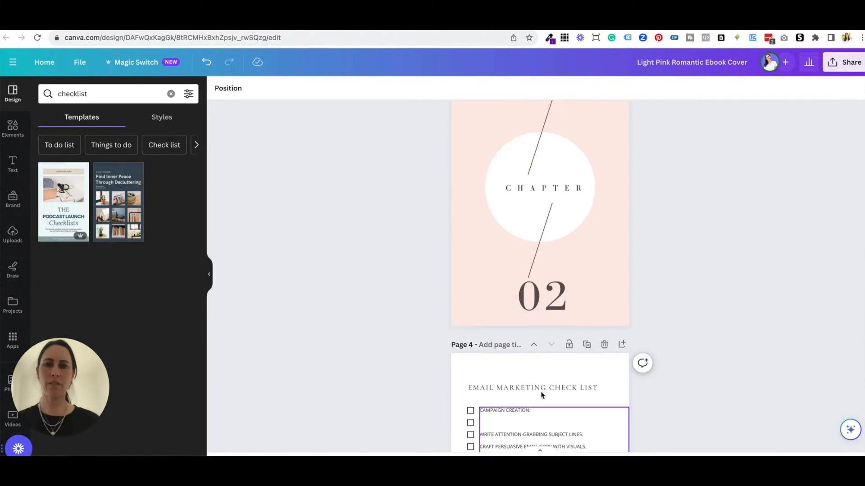
scroll(542, 395, up, 5)
scroll(540, 394, down, 20)
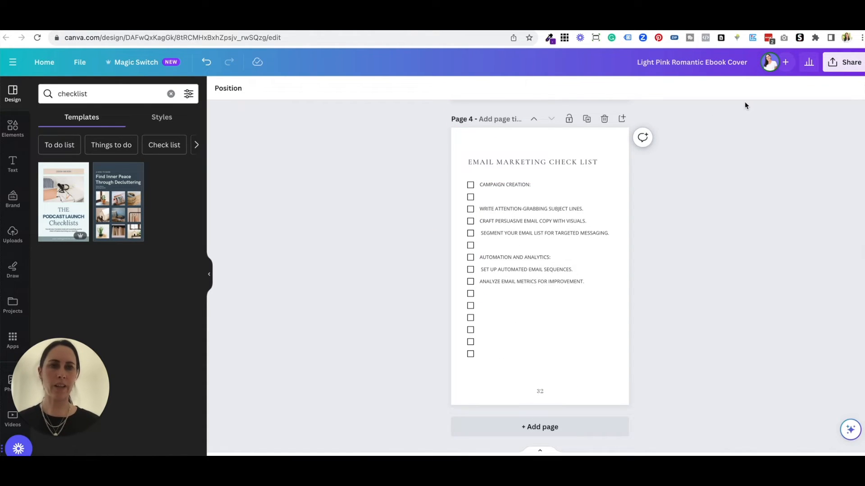
click(839, 66)
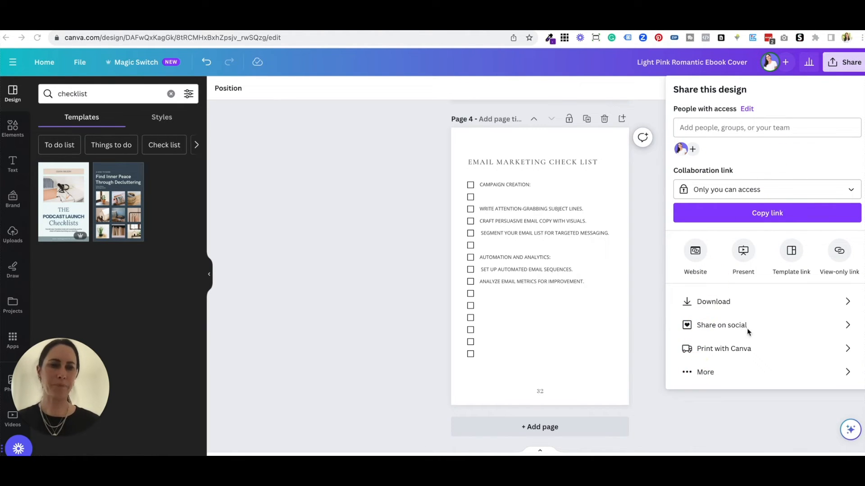
click(719, 303)
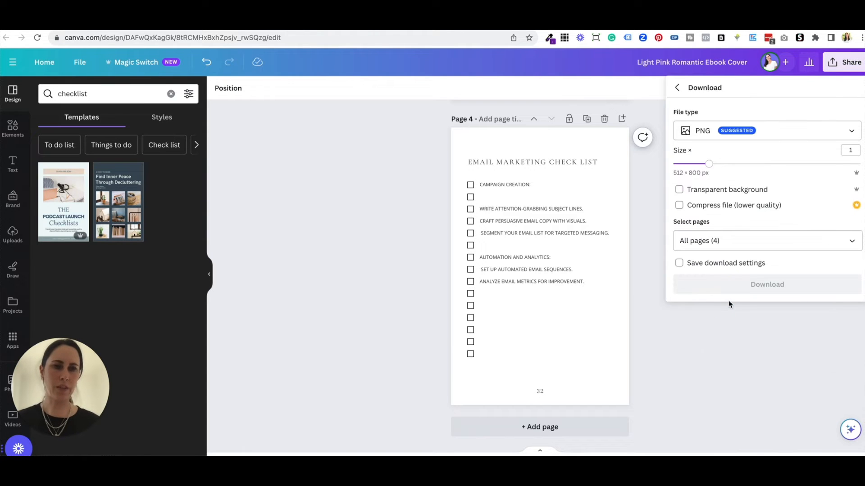
click(796, 134)
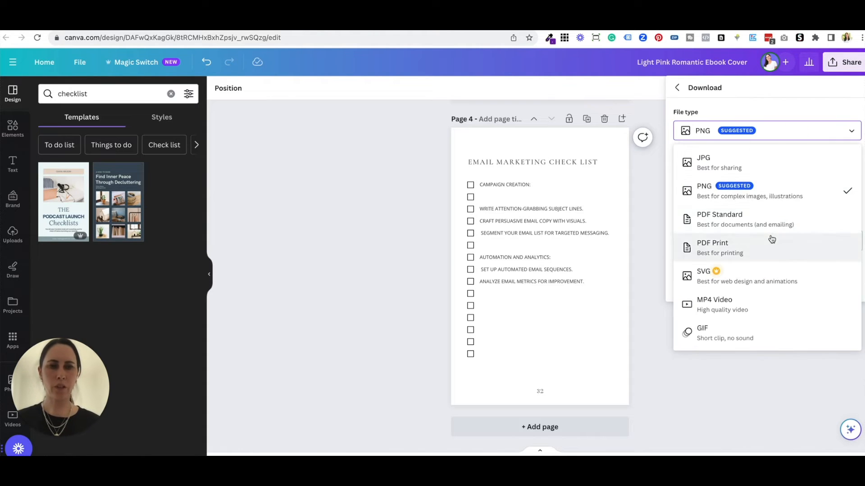
click(782, 224)
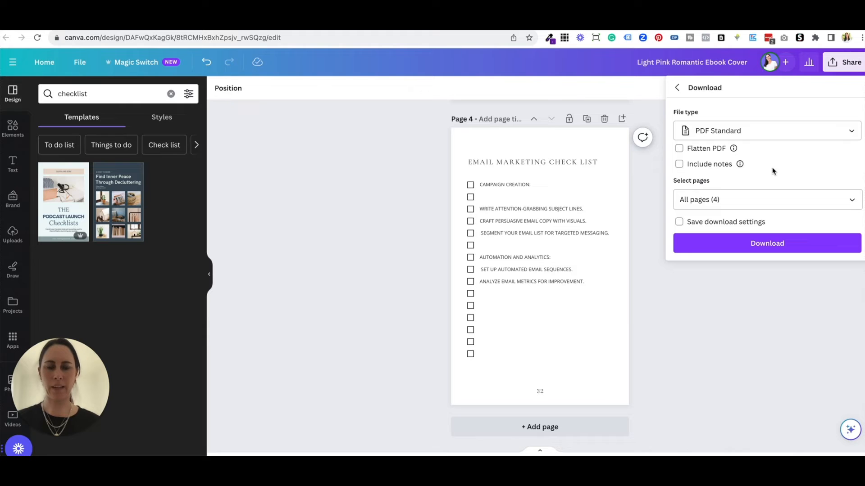
click(755, 243)
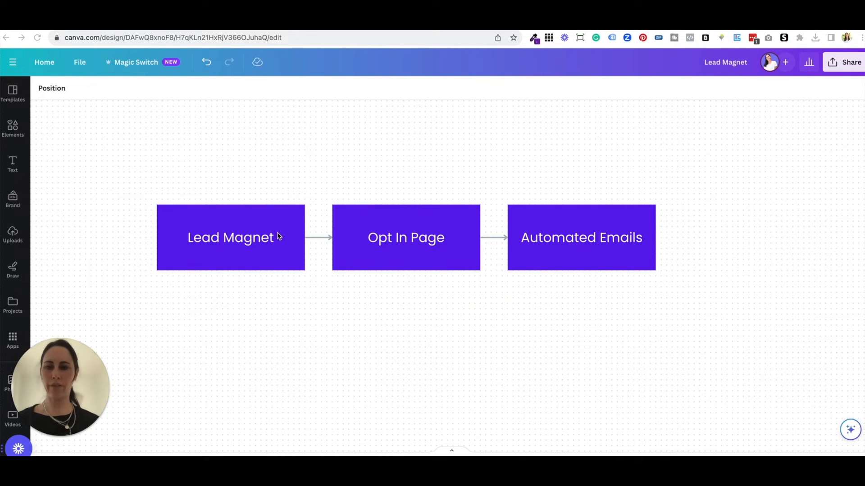
Switch to systeme.io and create a funnel named "Test" with the goal "Build an audience"
click(278, 236)
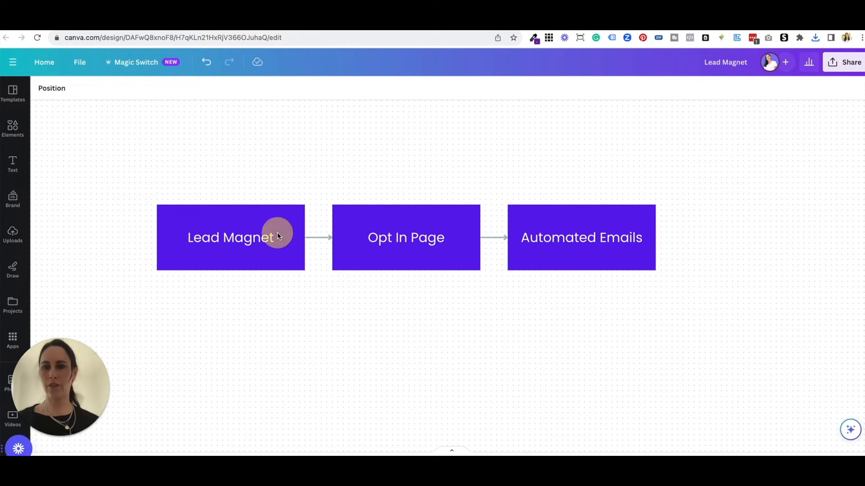
click(403, 241)
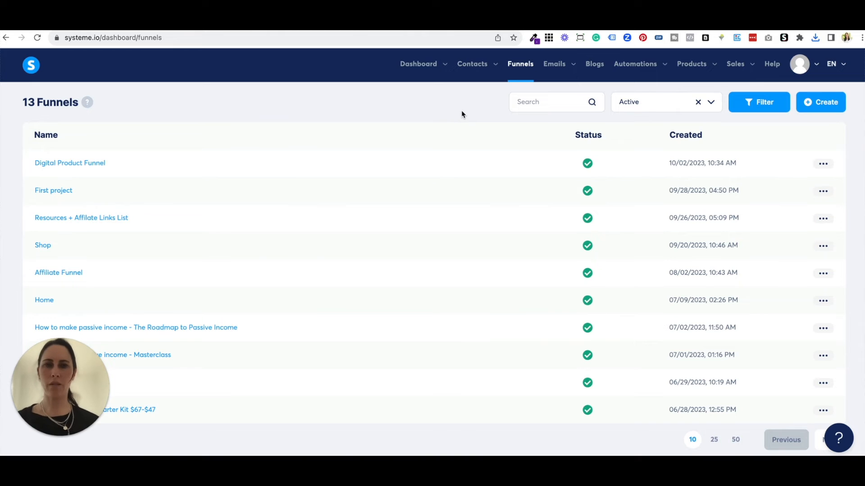
click(521, 72)
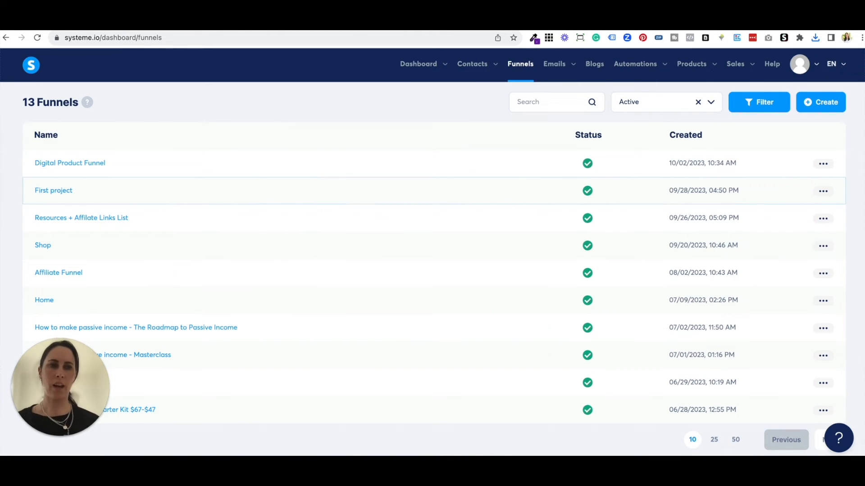
click(834, 101)
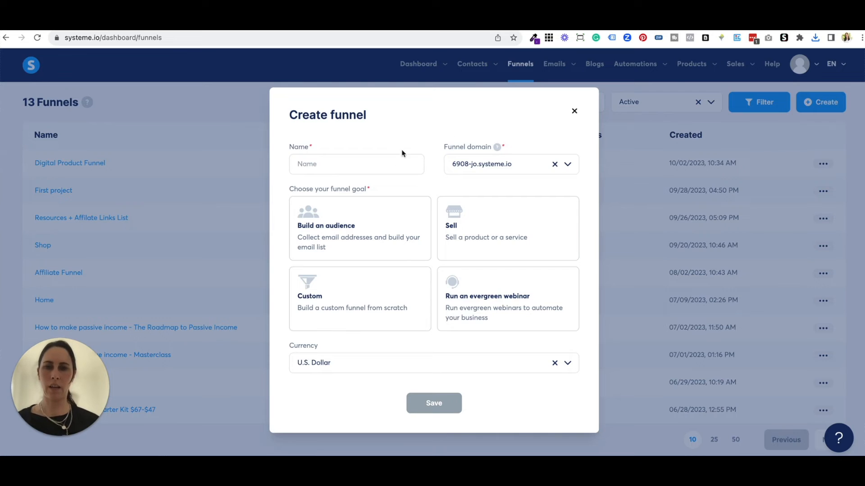
click(386, 164)
text(Test)
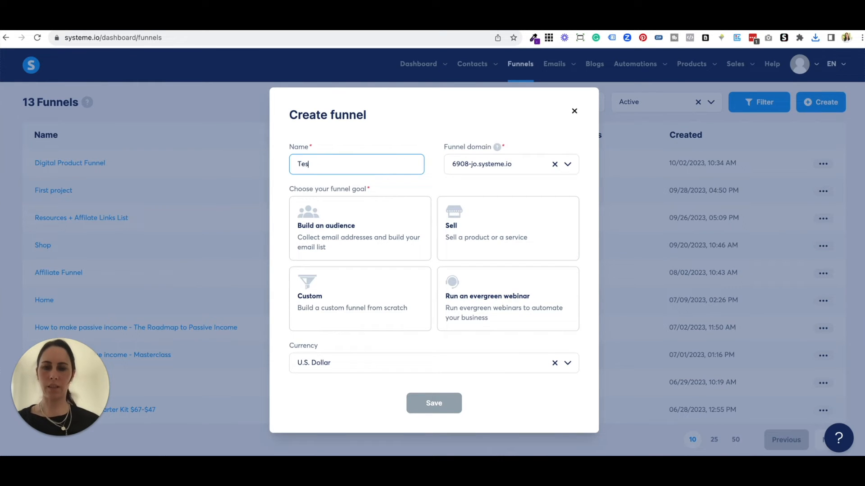
click(388, 240)
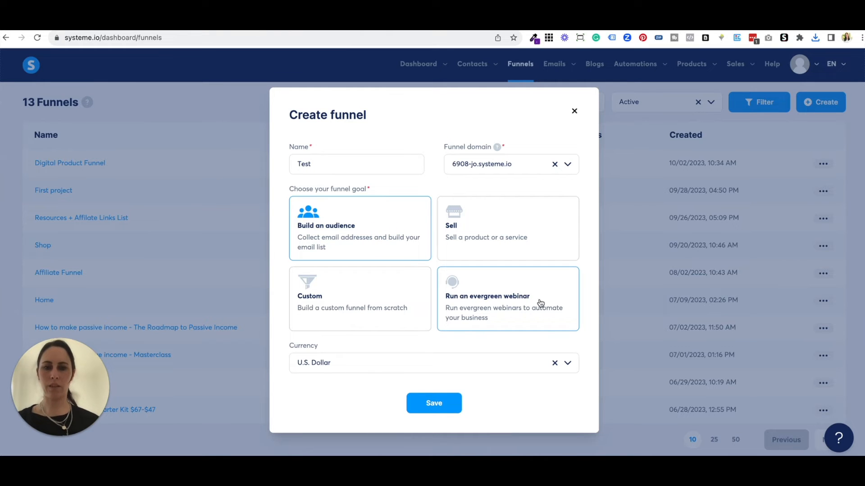
click(513, 166)
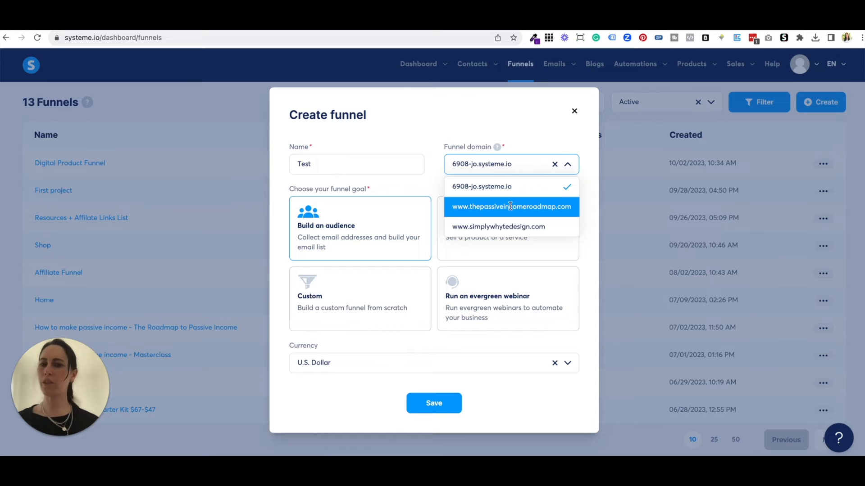
click(525, 120)
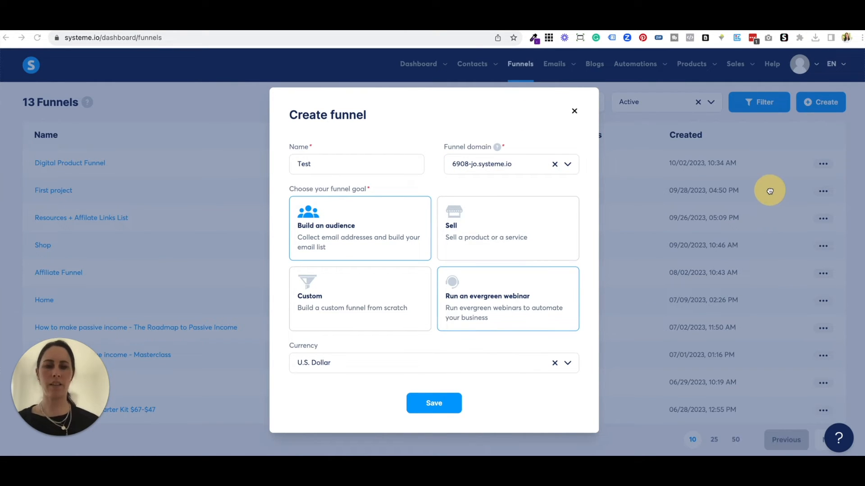
click(433, 404)
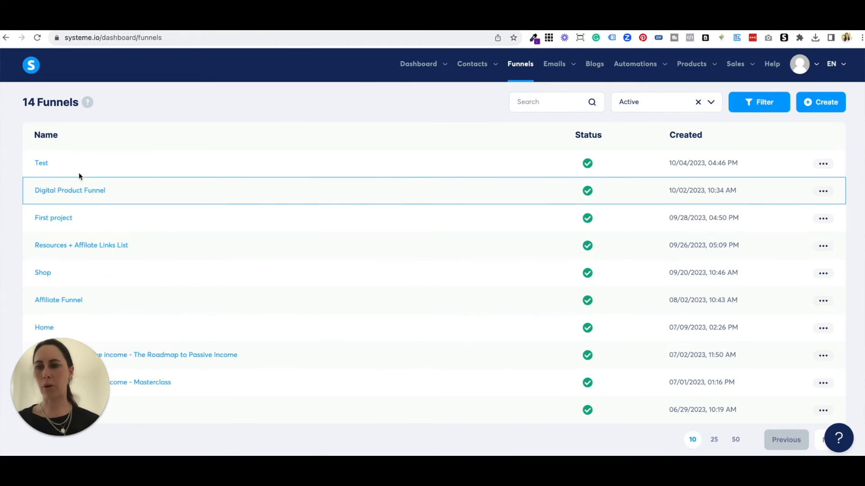
Open the Test funnel and apply the blue "It's all coming together..." template to its squeeze page
click(42, 164)
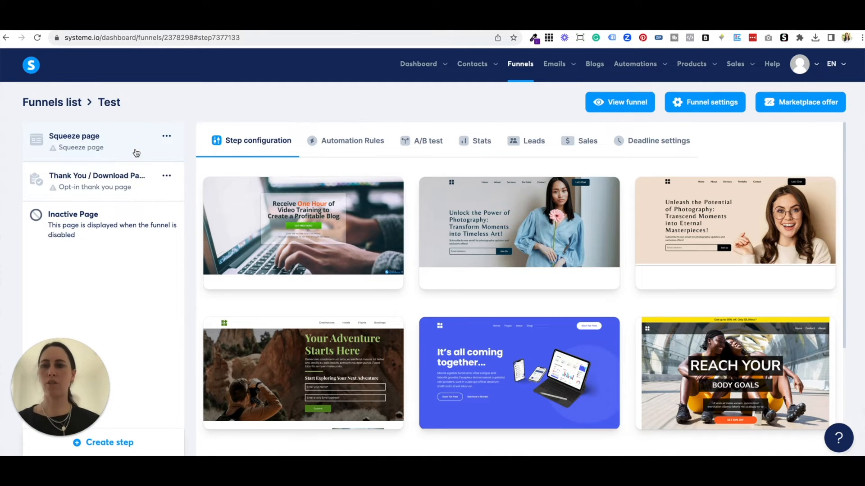
mouse_move(462, 222)
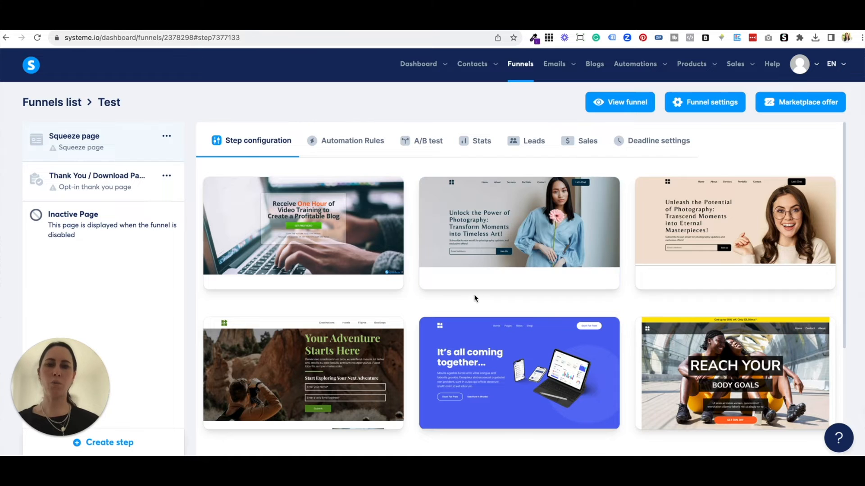
scroll(473, 295, down, 3)
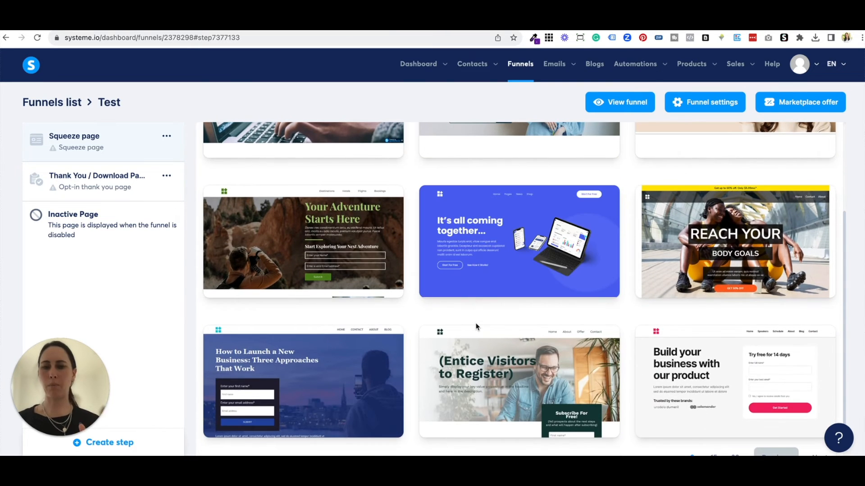
mouse_move(488, 295)
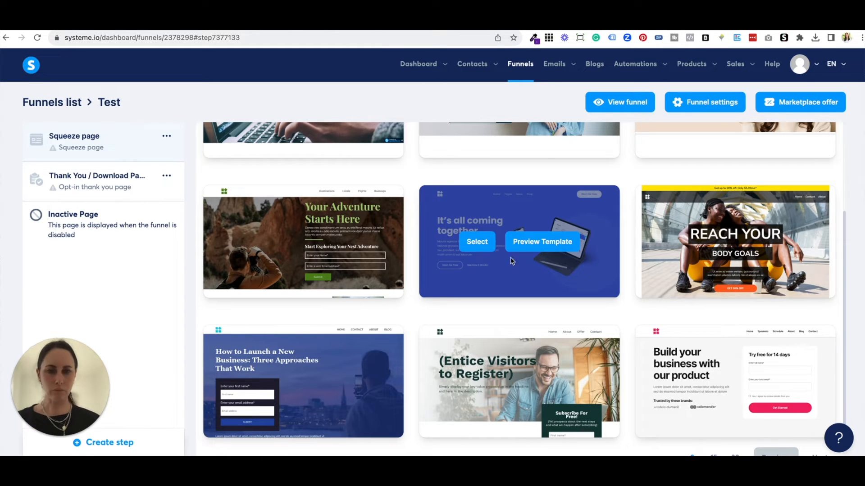
click(480, 244)
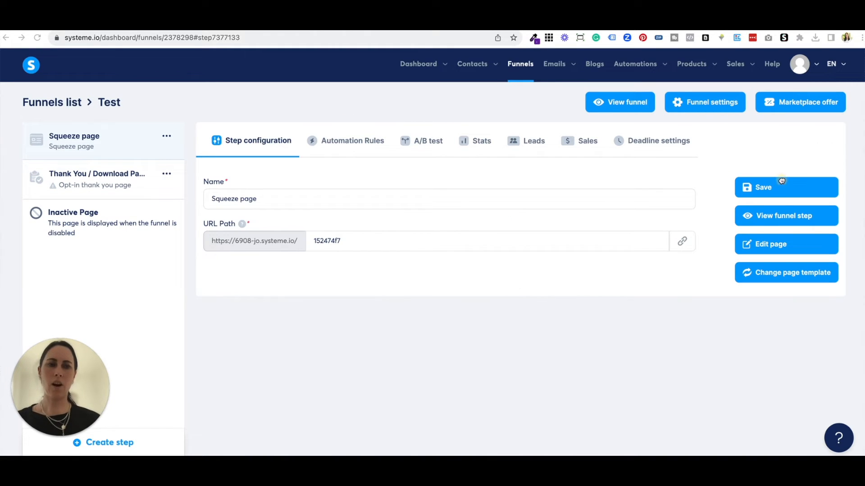
Rename the squeeze page step "Squeeze page - email marketing" and save it with the URL path "emailmarketing"
click(303, 202)
click(276, 200)
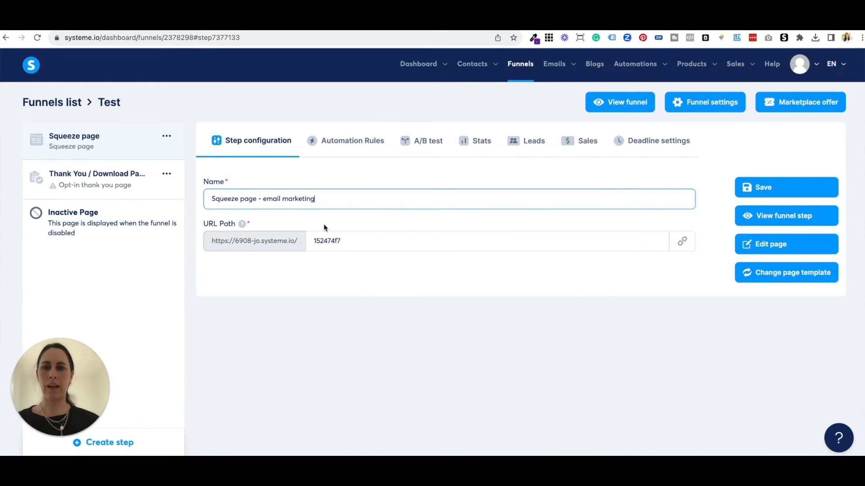
drag(314, 199, 265, 200)
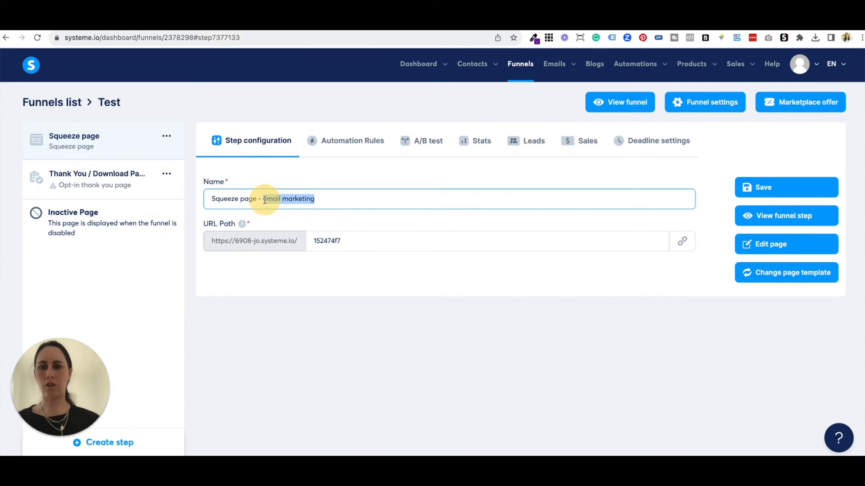
key(ctrl+c)
double_click(339, 244)
key(ctrl+v)
click(362, 279)
click(784, 187)
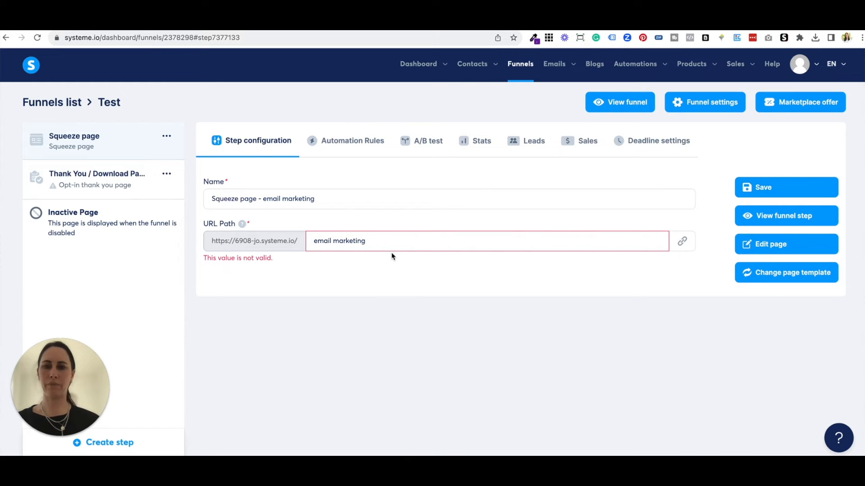
click(331, 241)
key(BackSpace)
click(779, 185)
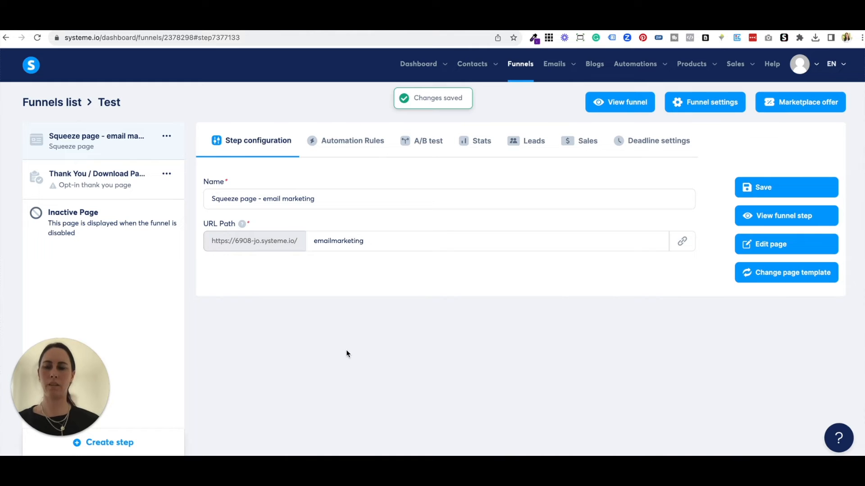
Apply the "Thank you for registering!" template to the thank-you step and name it "Thank You / Download Page email marketing"
click(131, 183)
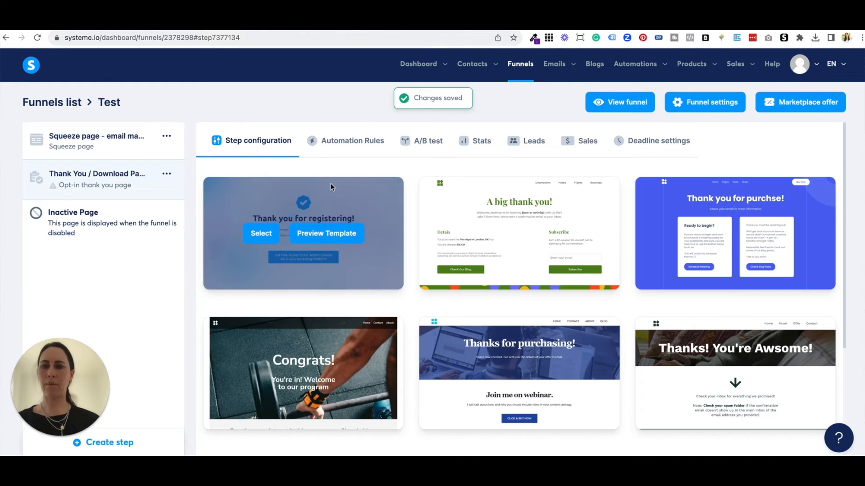
click(263, 234)
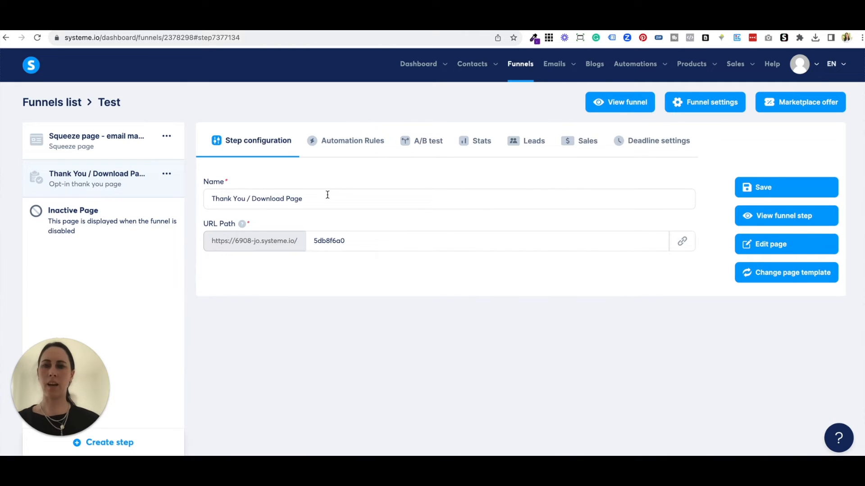
click(322, 197)
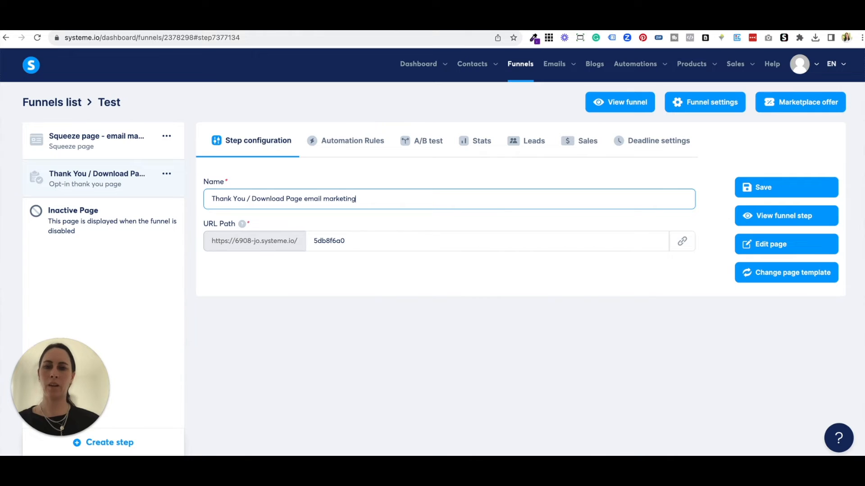
Set the thank-you step's URL path to "emailmarketingthankyoupage" and save the step
drag(351, 245, 303, 242)
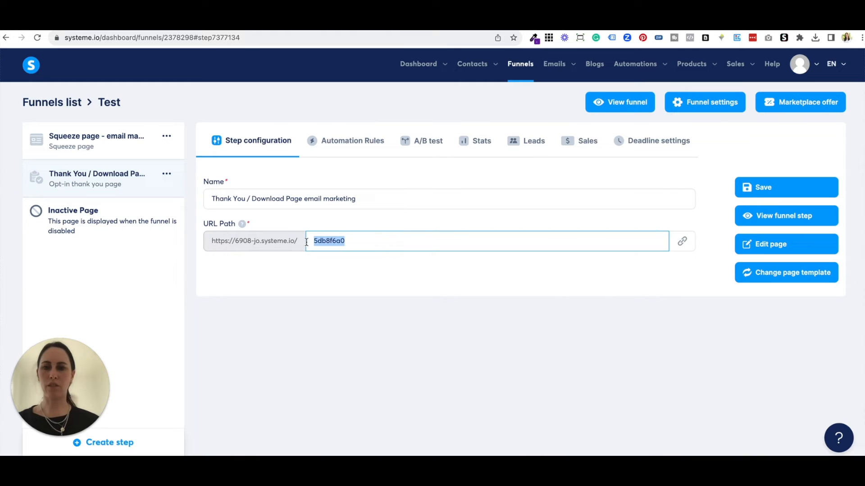
text(emailmarketing)
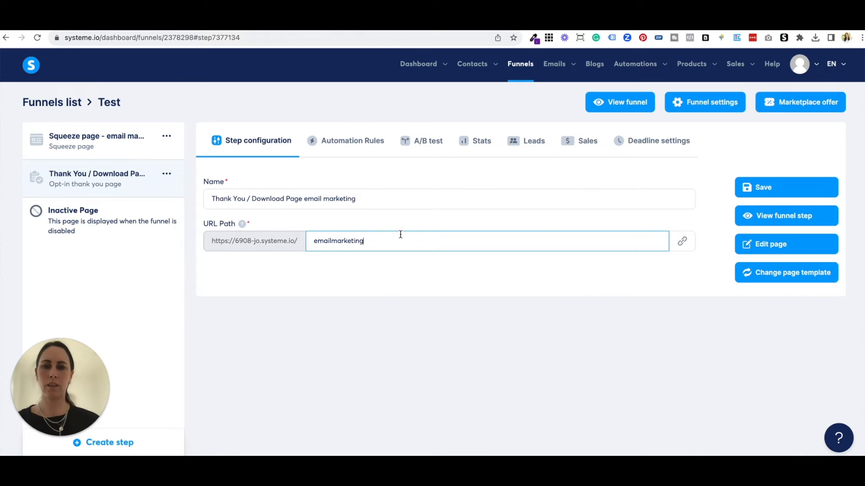
click(766, 187)
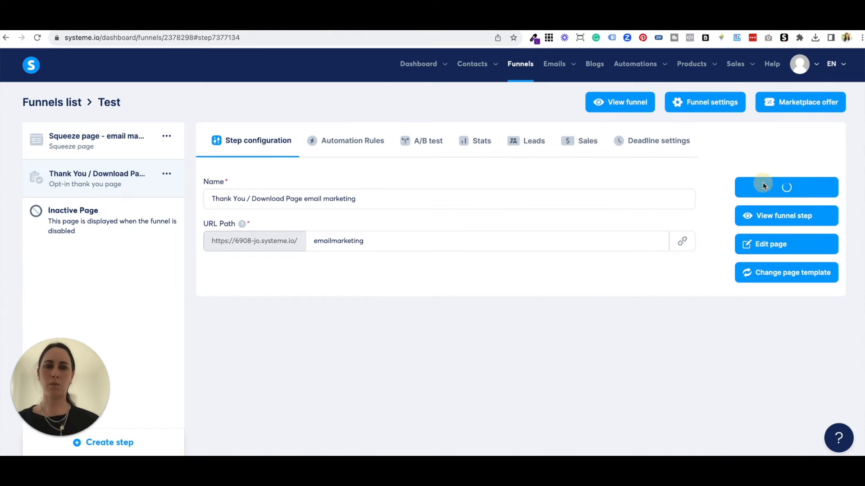
click(363, 241)
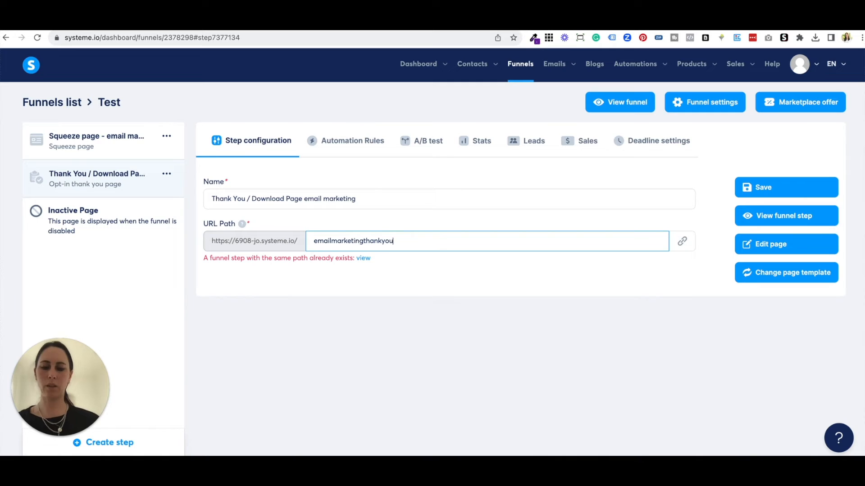
click(770, 186)
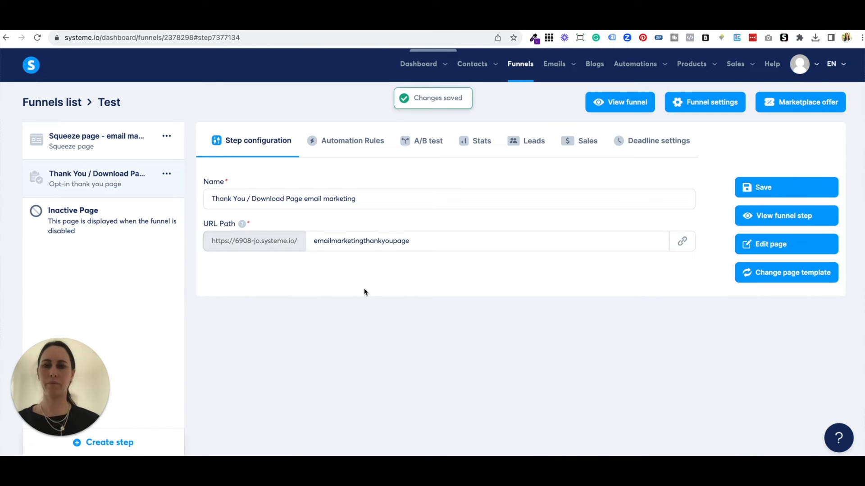
Open the squeeze page in the page editor and delete its navigation header section and the "Your App" section
click(111, 136)
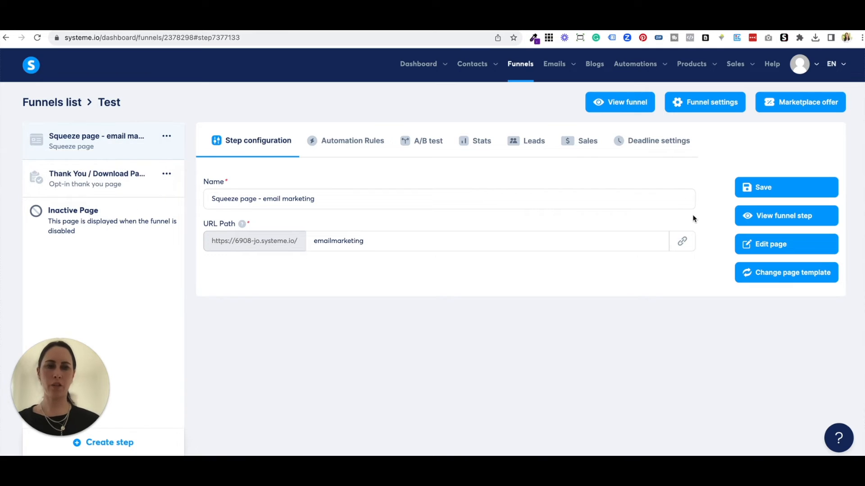
click(773, 245)
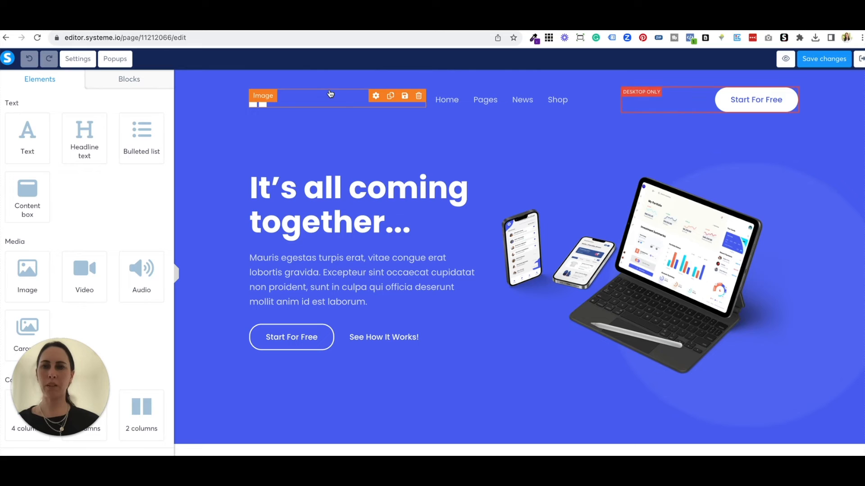
click(809, 110)
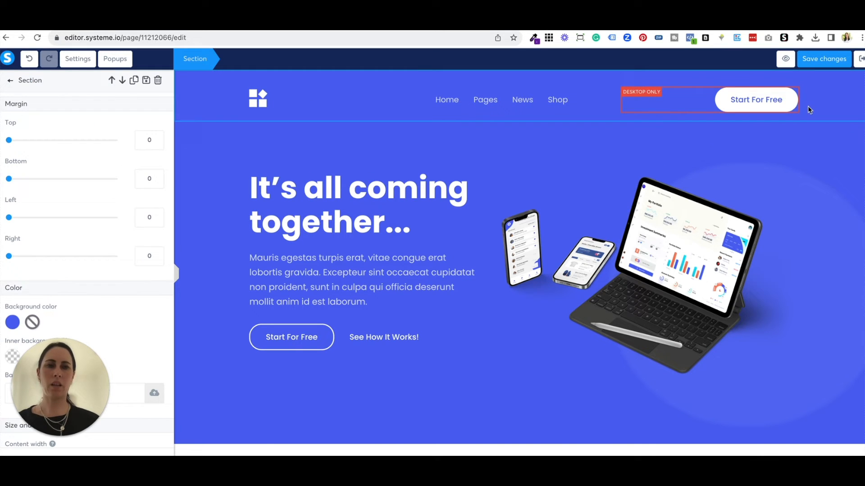
click(841, 102)
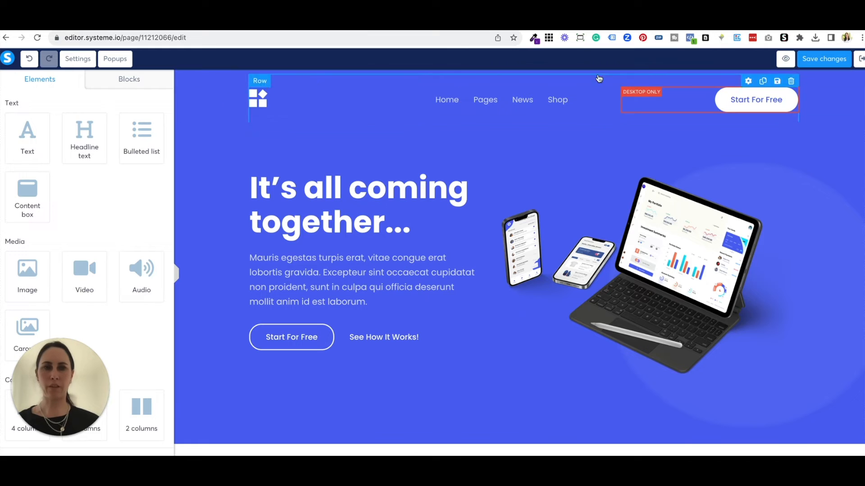
click(862, 78)
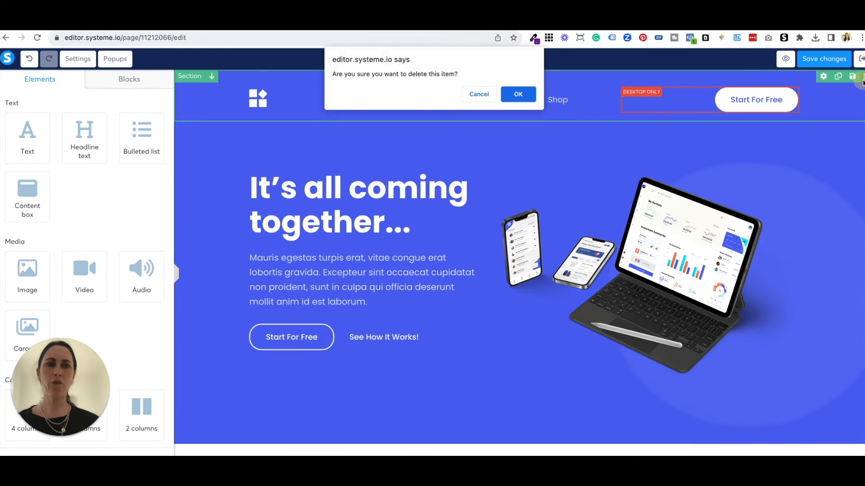
click(517, 95)
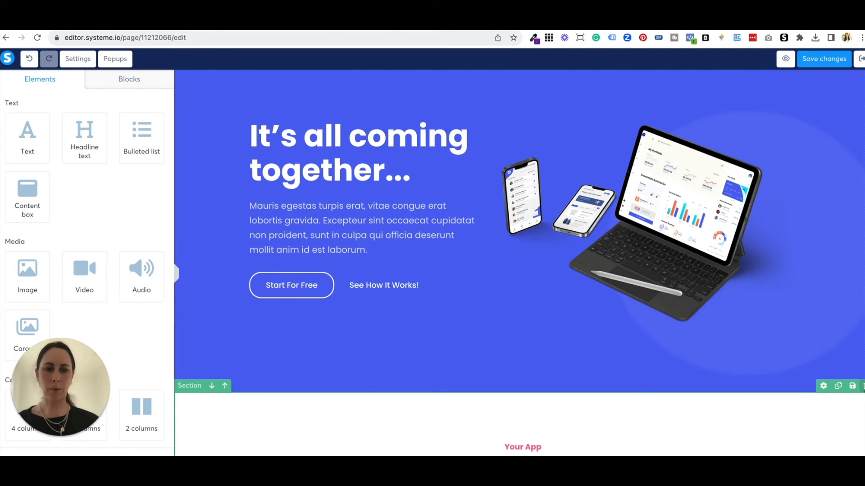
click(862, 386)
click(516, 93)
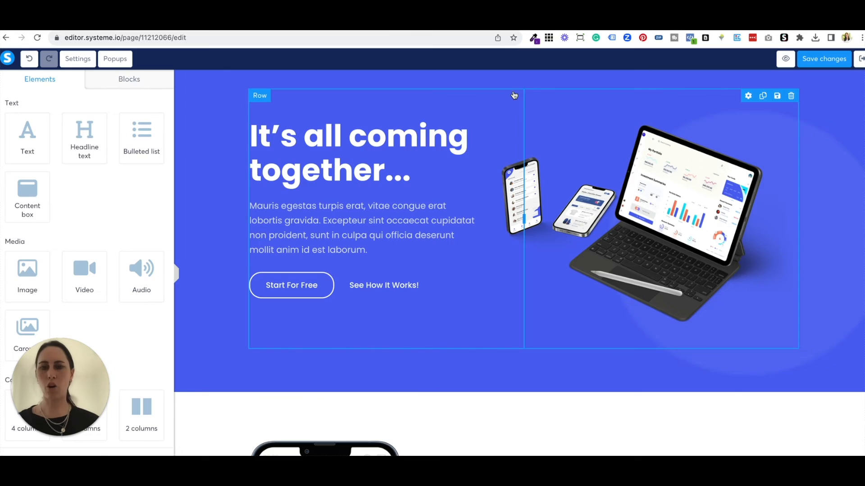
Look through the remaining sections of the "It's all coming together..." template and leave the page editor
scroll(451, 223, down, 3)
scroll(451, 223, down, 20)
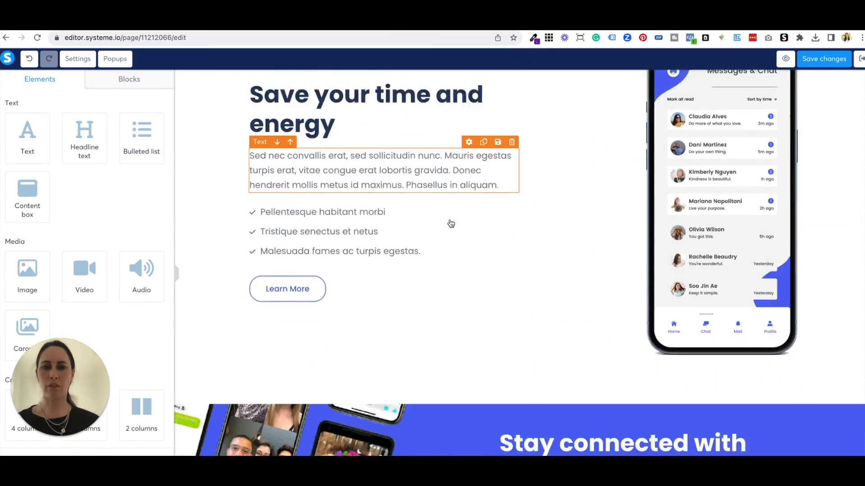
scroll(451, 224, up, 20)
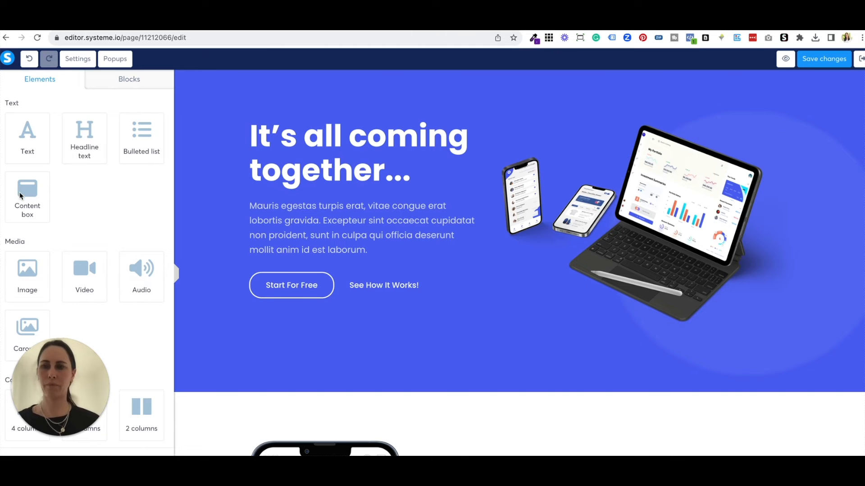
scroll(300, 202, up, 2)
scroll(348, 258, down, 15)
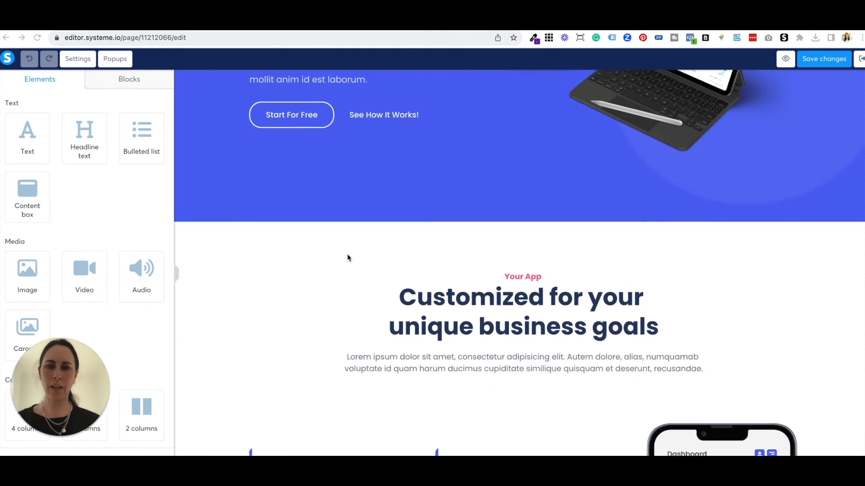
scroll(348, 258, down, 3)
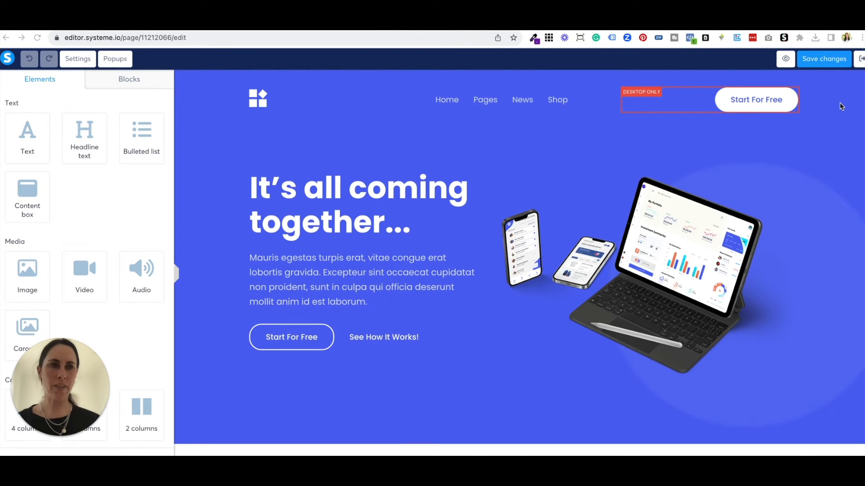
click(859, 59)
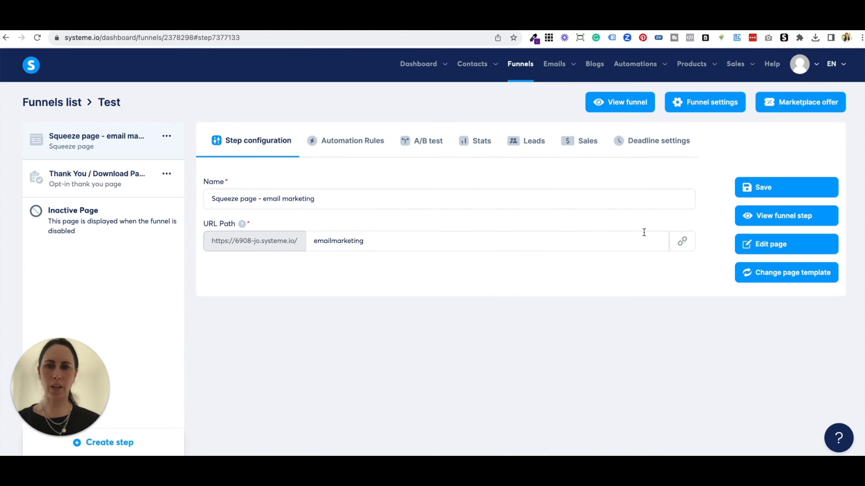
Replace the squeeze page's template with the "Unlock the Power of Photography" design and open the page for editing
click(771, 273)
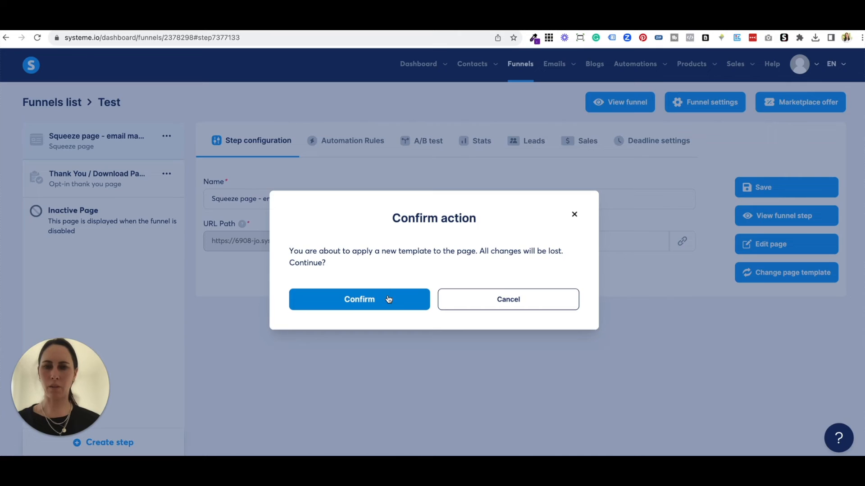
click(388, 299)
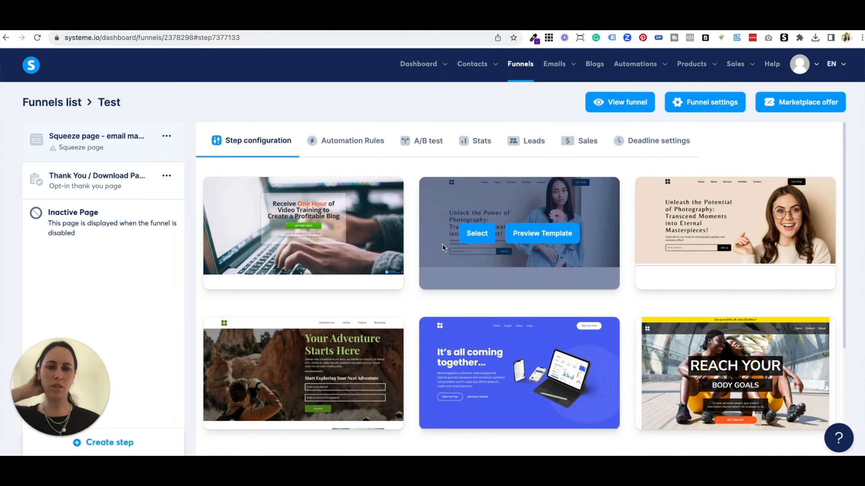
scroll(477, 201, down, 1)
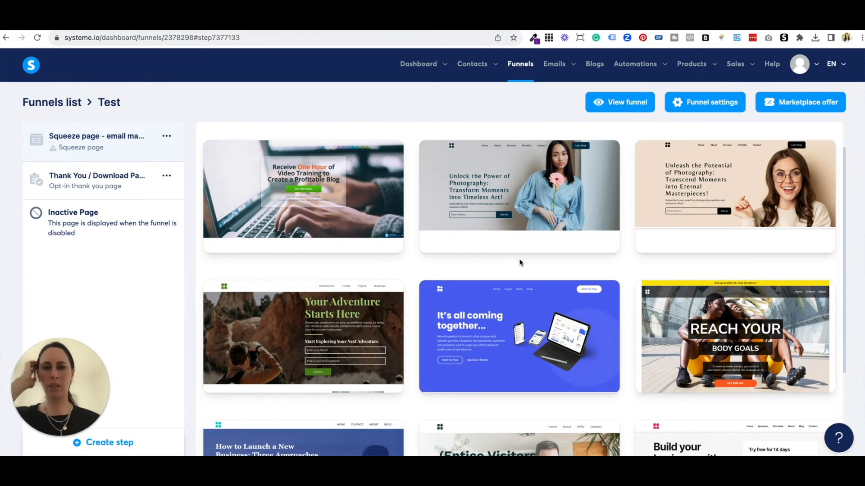
mouse_move(518, 239)
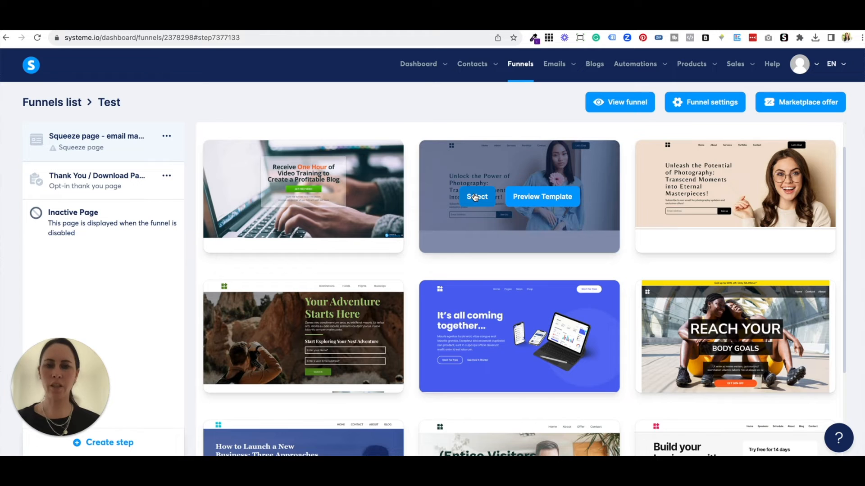
scroll(476, 203, down, 3)
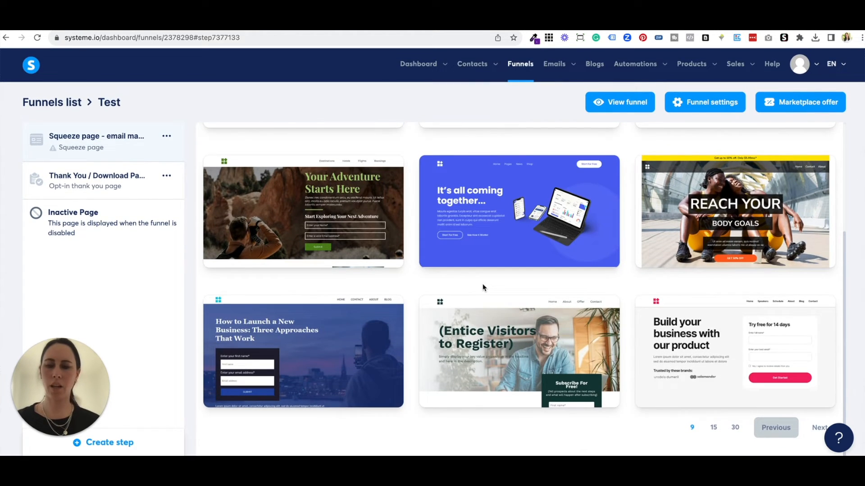
scroll(482, 284, up, 4)
mouse_move(484, 238)
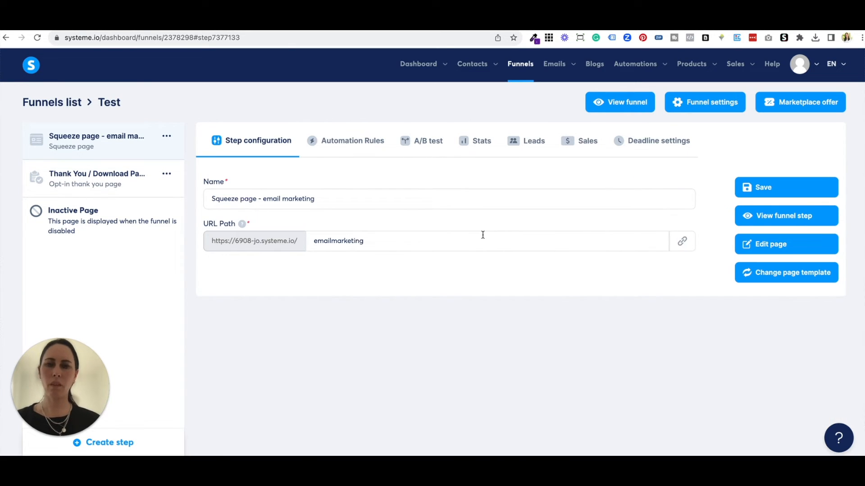
click(771, 184)
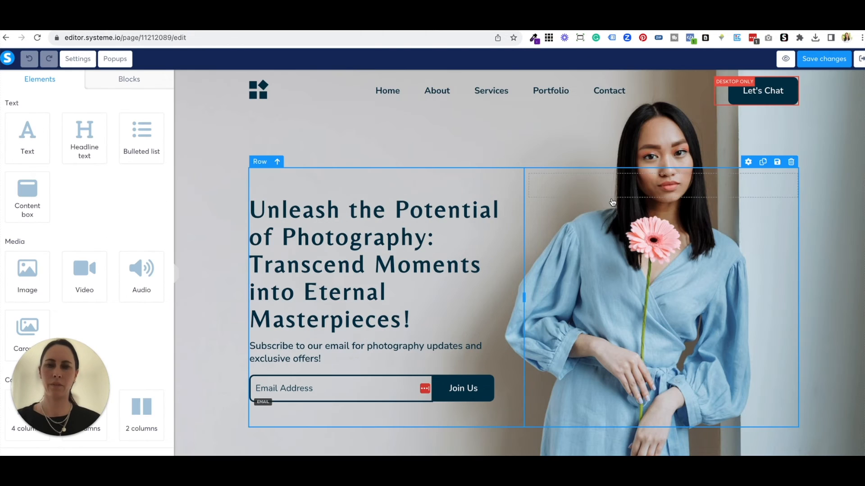
Delete the header row with the logo, navigation links and "Let's Chat" button from the squeeze page
scroll(509, 218, down, 1)
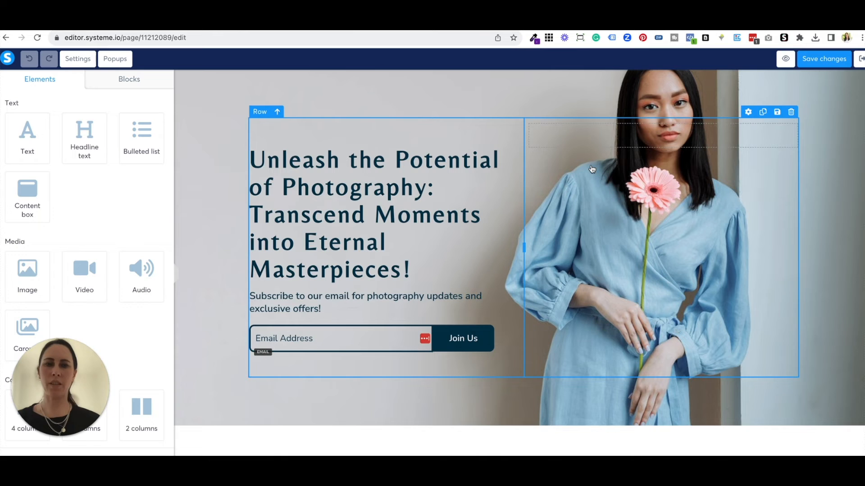
scroll(556, 129, up, 1)
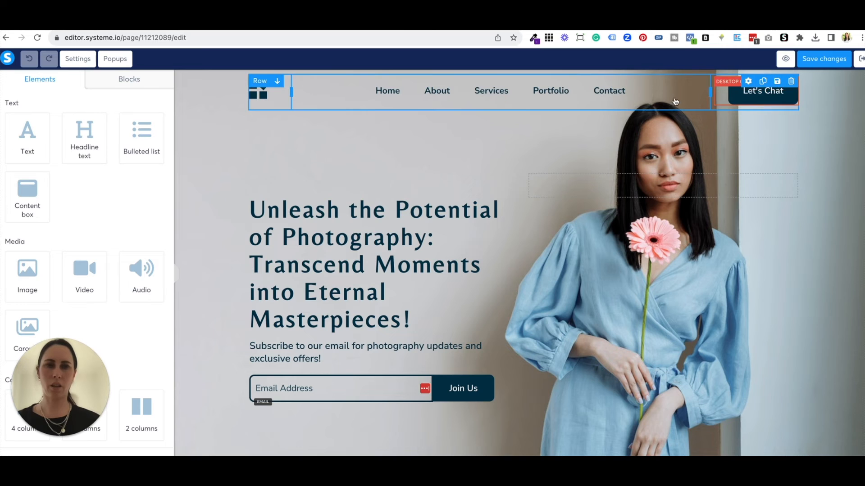
click(650, 103)
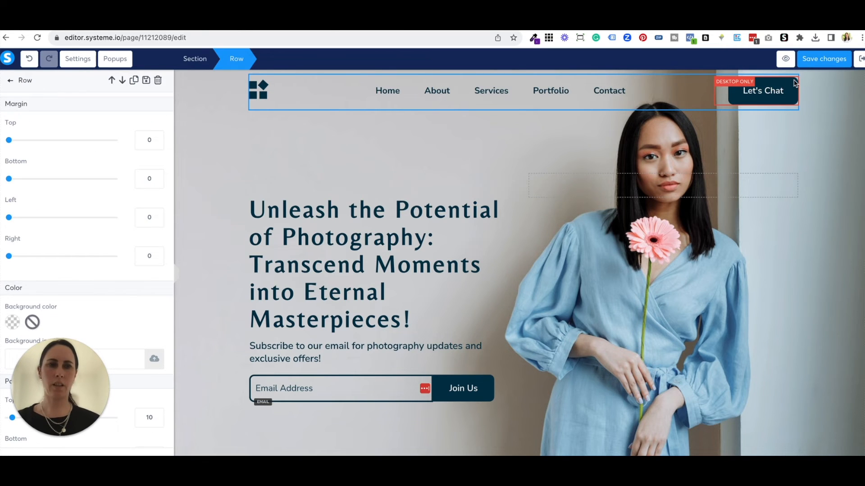
click(158, 80)
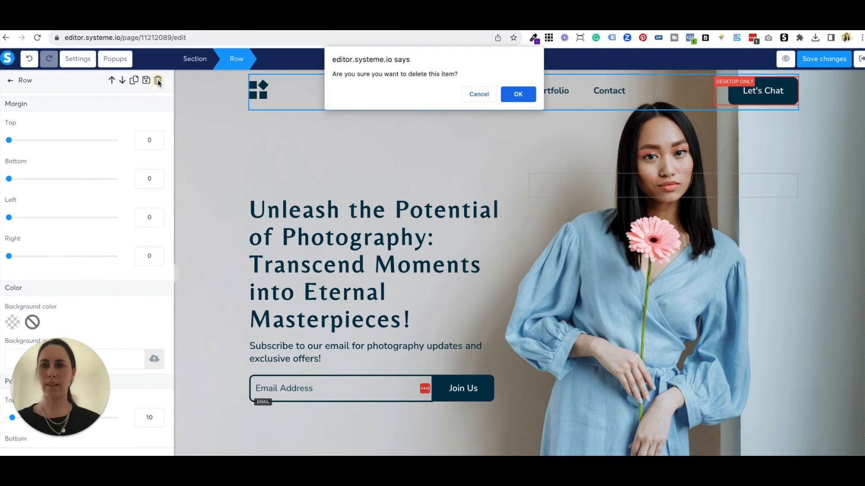
click(513, 93)
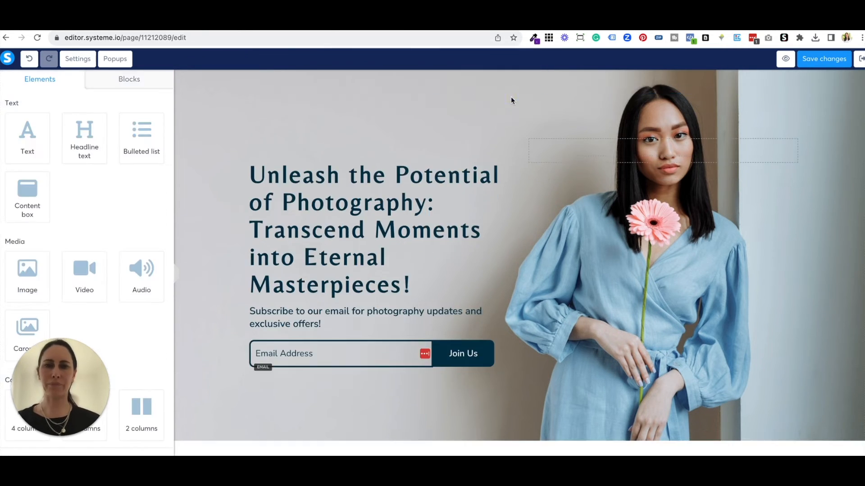
Replace the squeeze page's main headline with "Grab your free email marketing checklist"
double_click(389, 229)
key(ctrl+a)
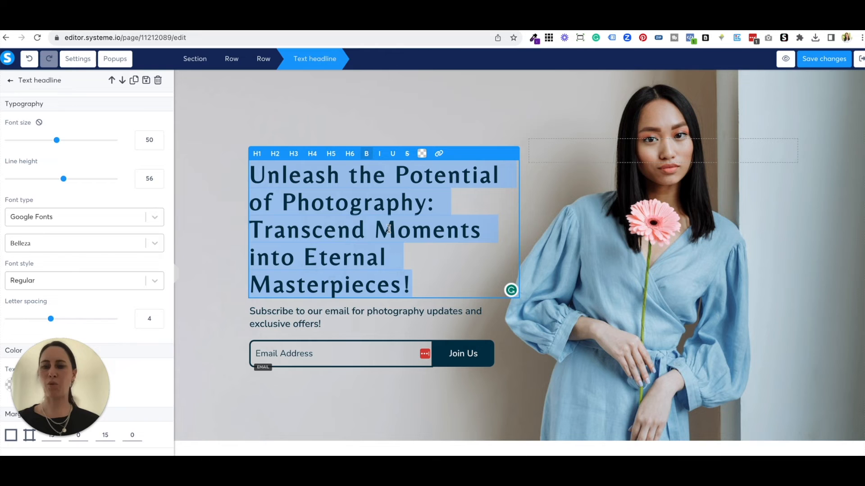
text(Grab)
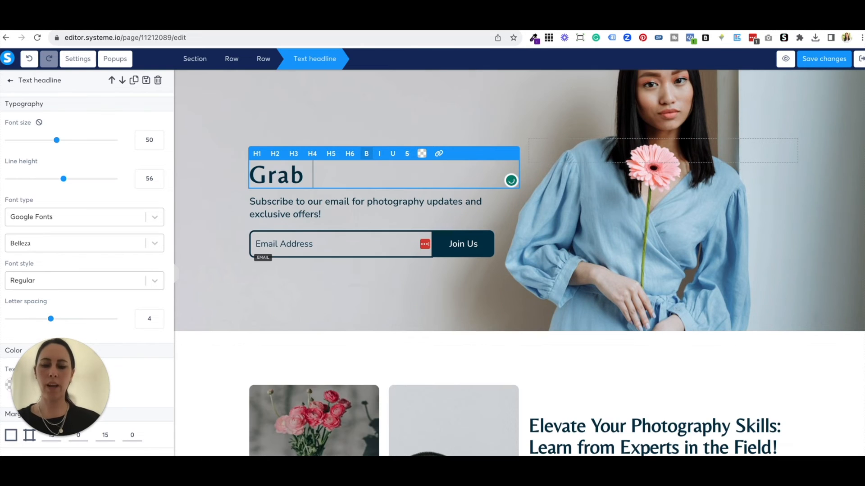
text( your free)
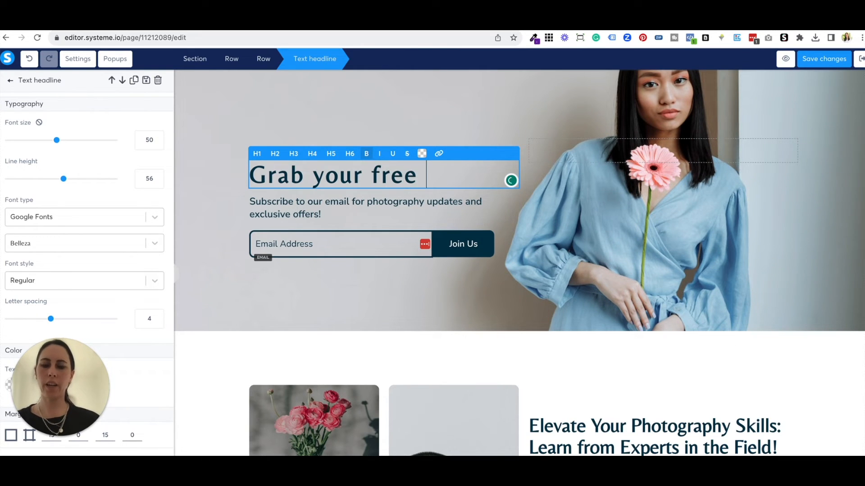
text( email marke)
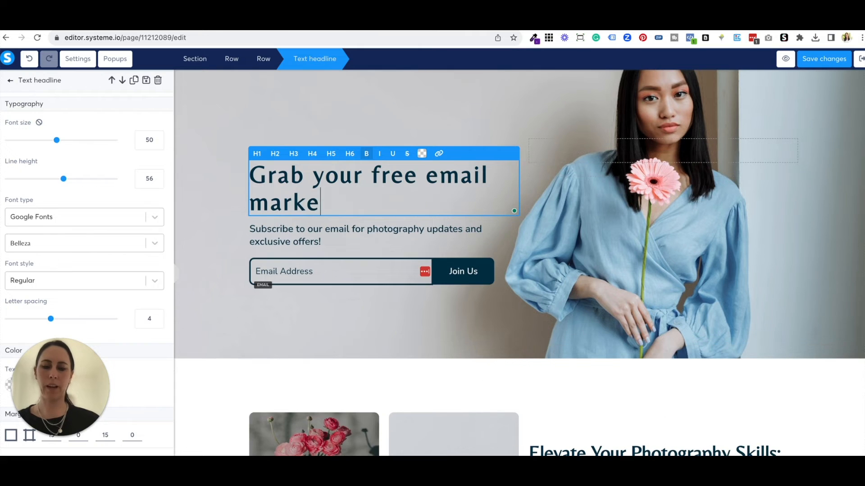
text(ting checklisft)
key(BackSpace)
key(BackSpace)
text(t)
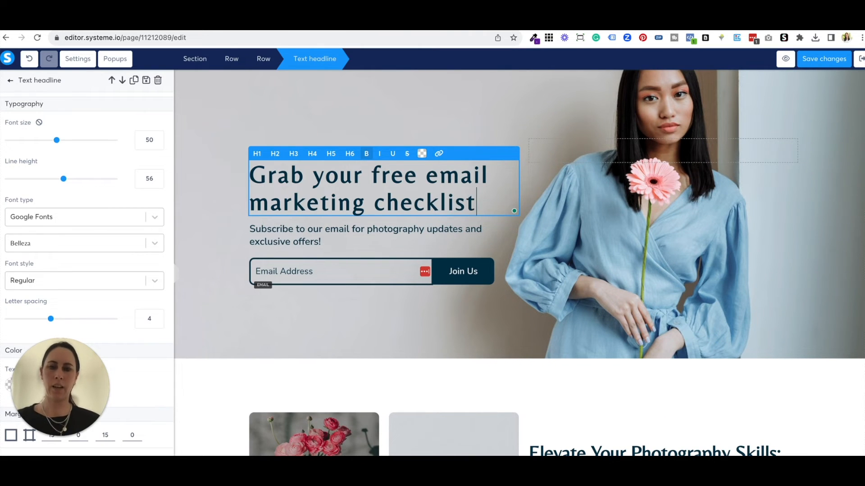
Replace the subheadline text above the squeeze page's e-mail field with "Send really cool emails"
click(350, 229)
triple_click(350, 229)
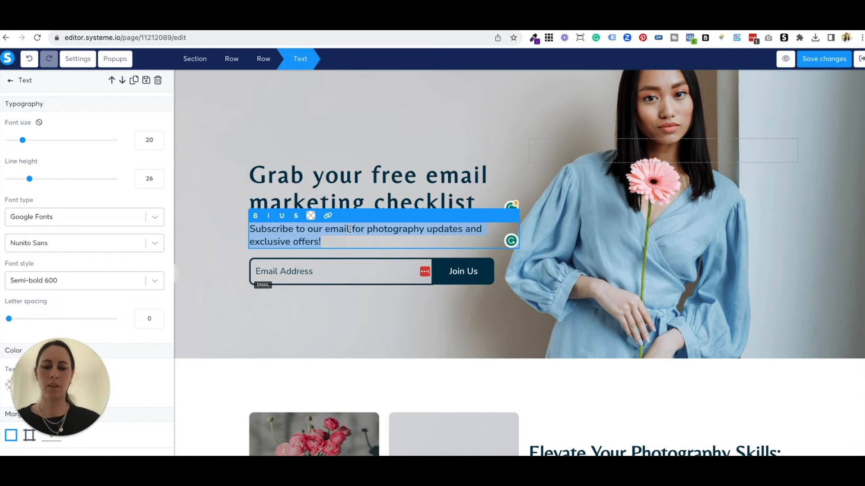
text(Send really c)
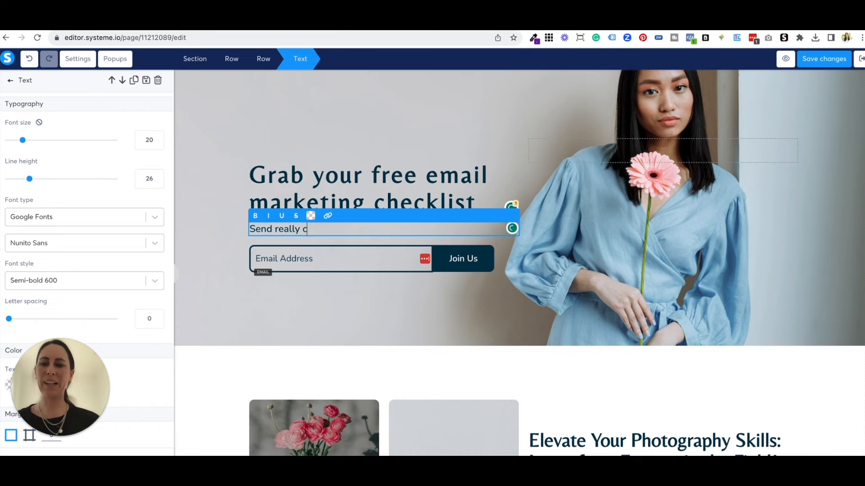
text(ool emails)
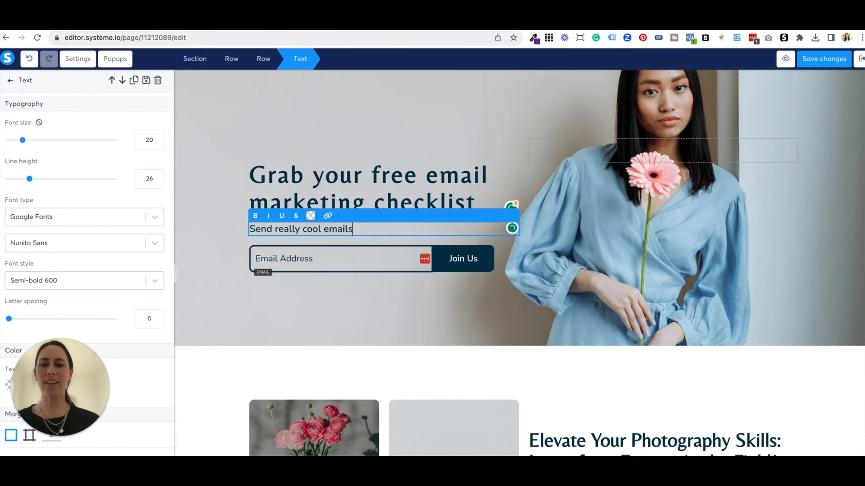
click(393, 288)
Delete the squeeze page sections from "Elevate Your Photography Skills" through the "Read Our Client Reviews!" section
scroll(397, 352, down, 5)
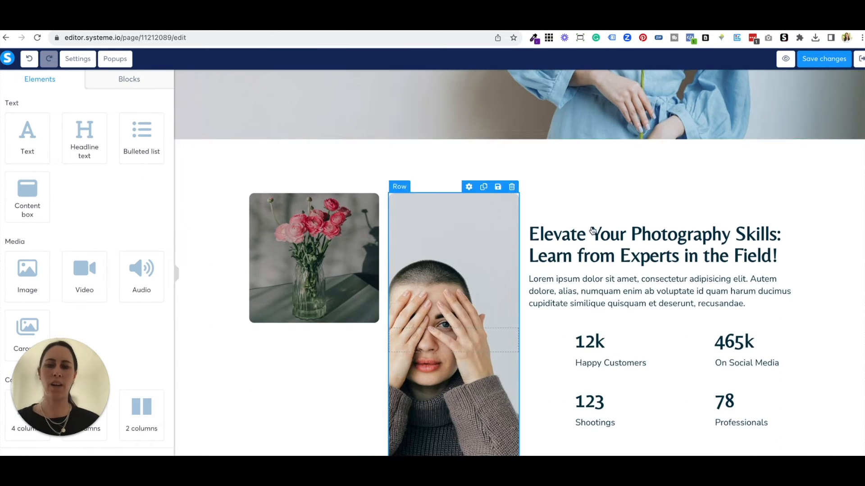
click(862, 134)
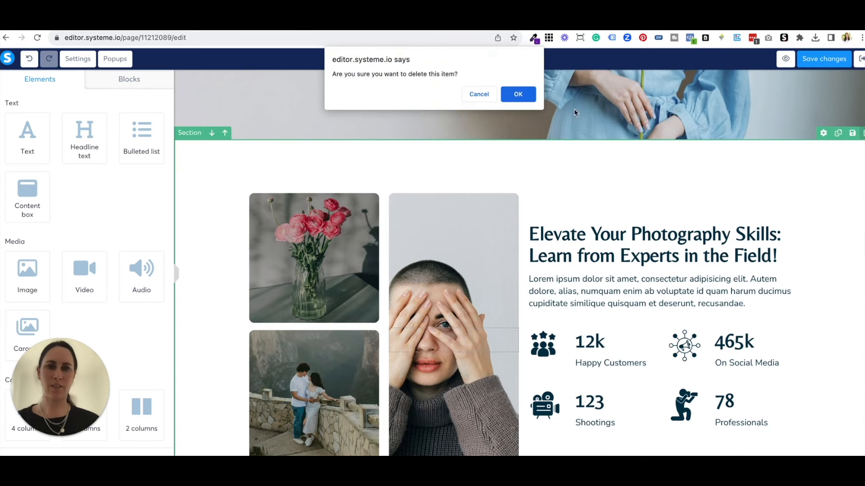
click(515, 93)
click(862, 133)
click(517, 93)
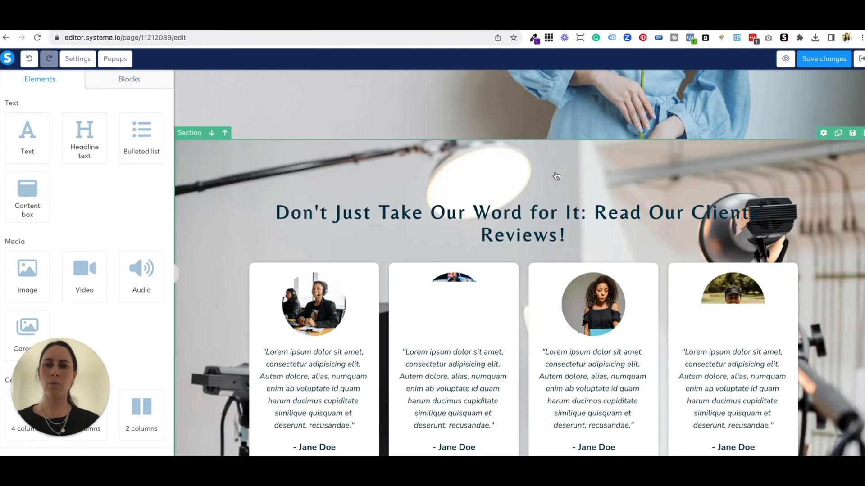
click(862, 133)
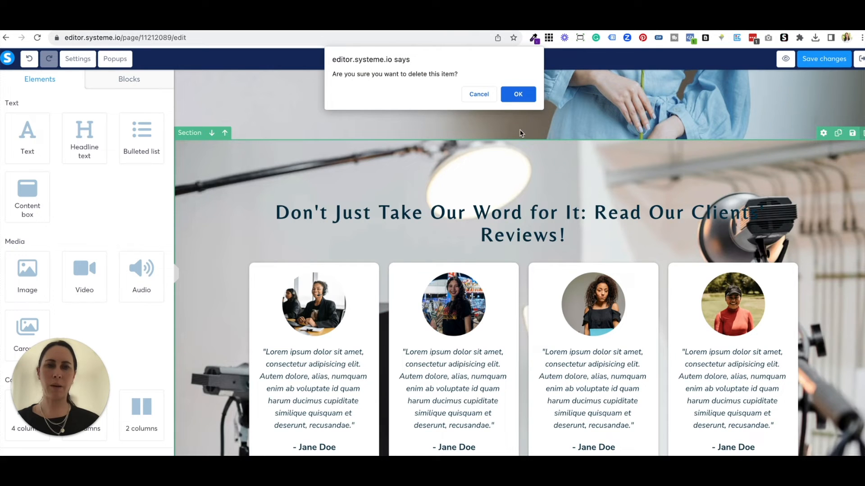
click(517, 94)
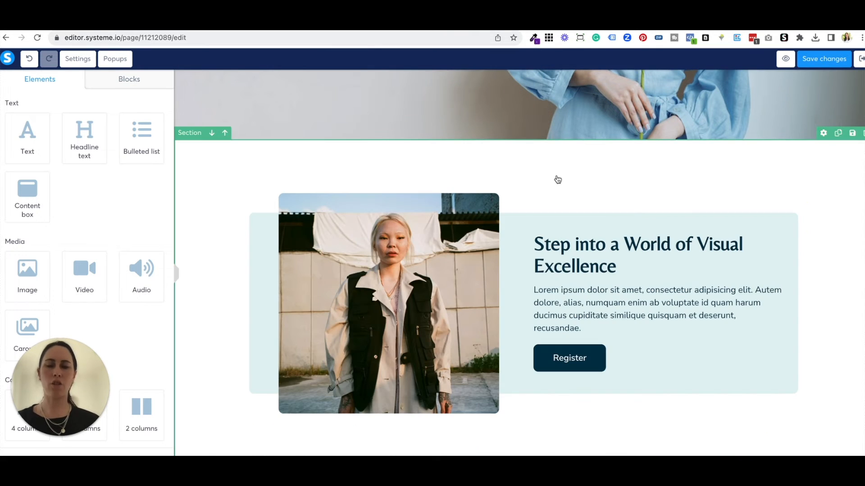
Delete the "Step into a World of Visual Excellence", "Don't Miss Out!" and photography blog sections from the squeeze page
click(862, 133)
click(517, 93)
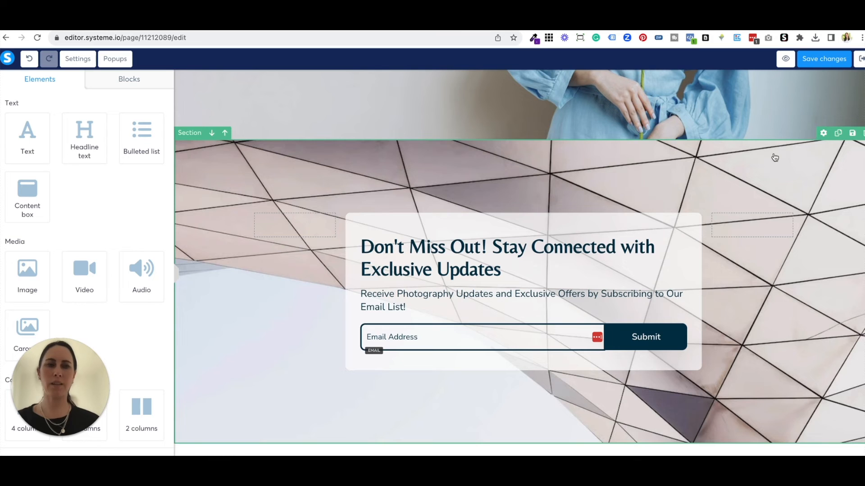
click(862, 133)
click(517, 94)
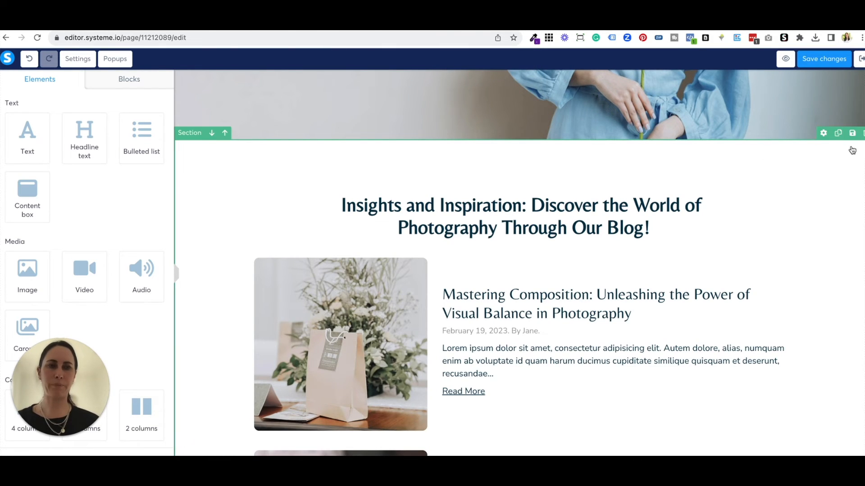
click(862, 133)
click(530, 91)
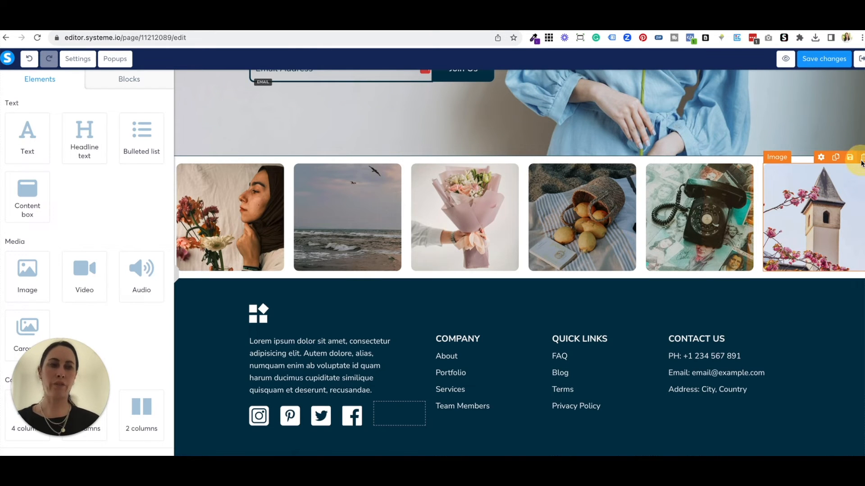
Delete the photo gallery row above the footer together with its leftover empty section
click(861, 157)
click(522, 93)
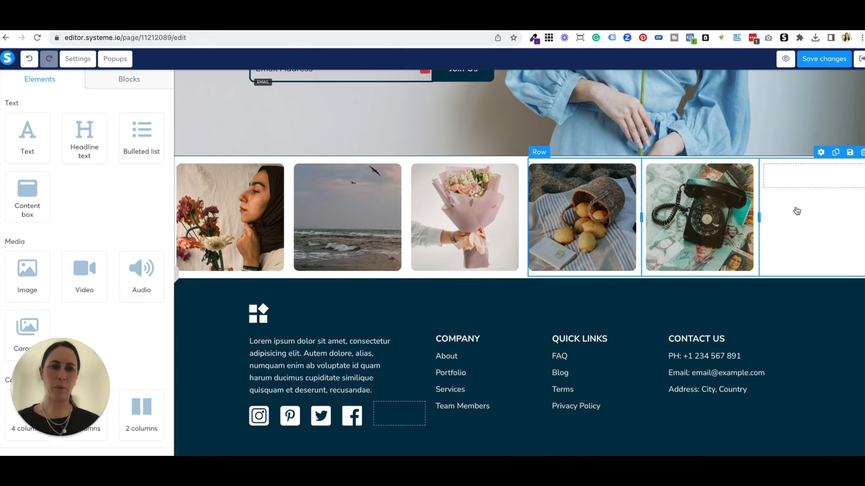
click(858, 153)
click(518, 94)
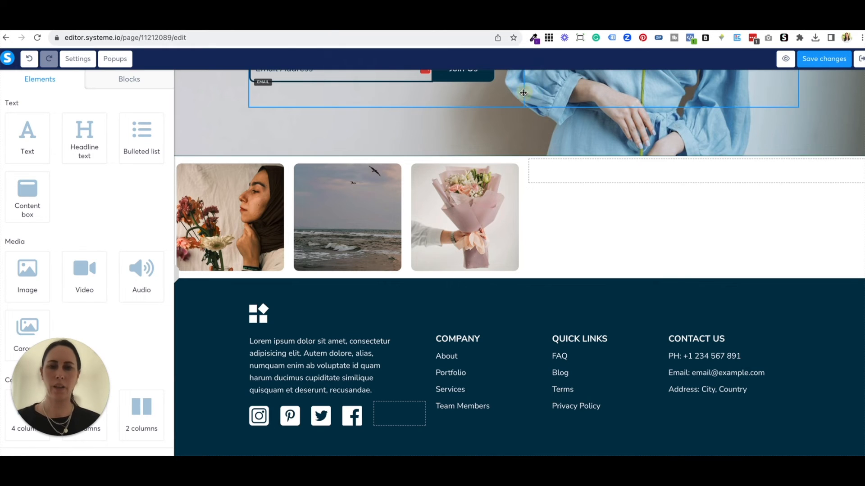
click(862, 150)
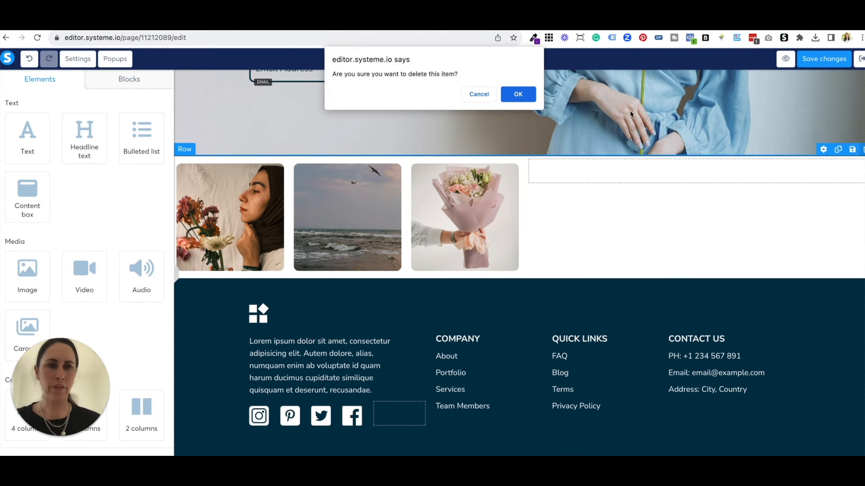
click(518, 94)
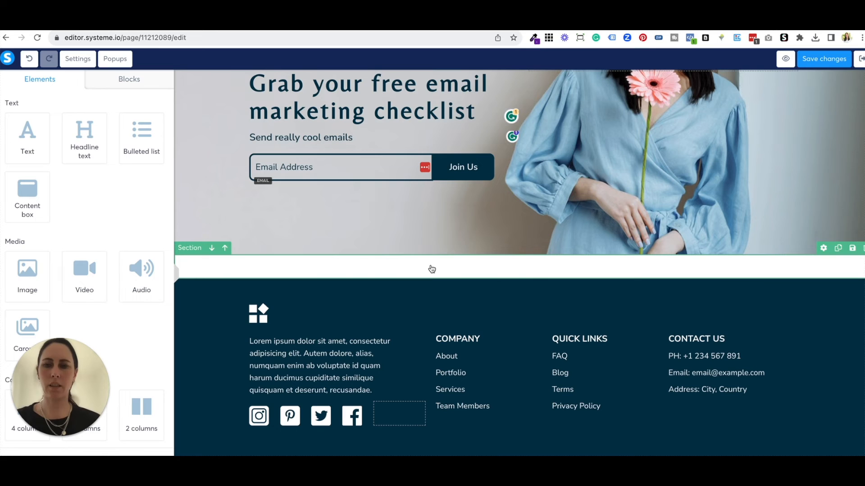
click(862, 249)
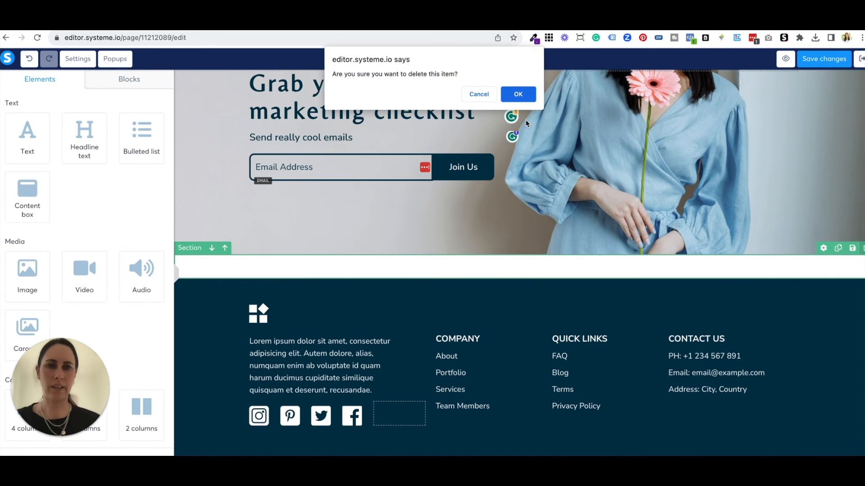
click(518, 93)
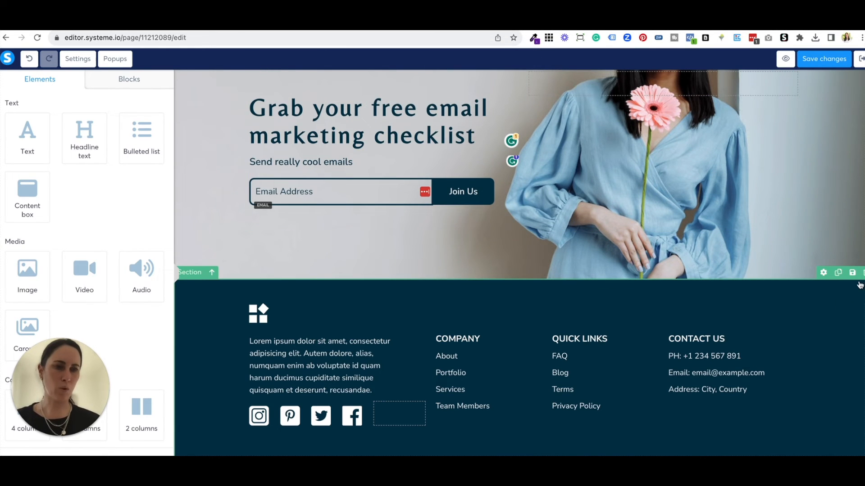
Replace the company footer with the "Logo on the left, menu & texte on the right" page footer block
click(862, 273)
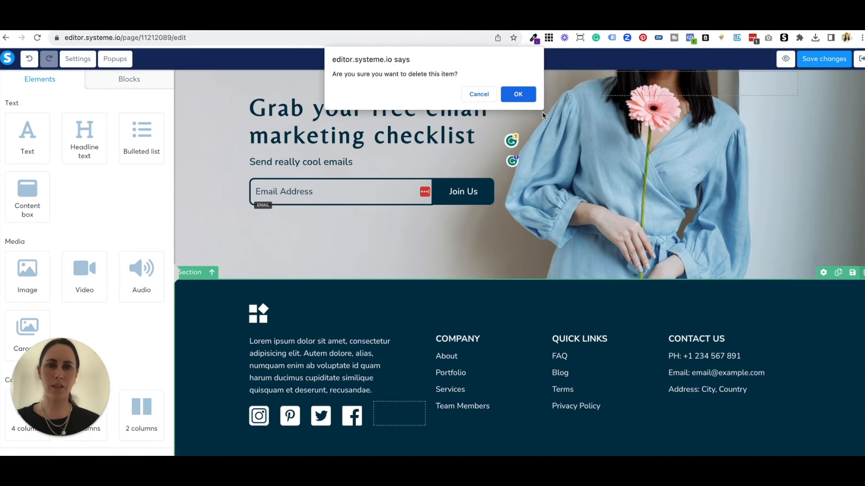
click(522, 95)
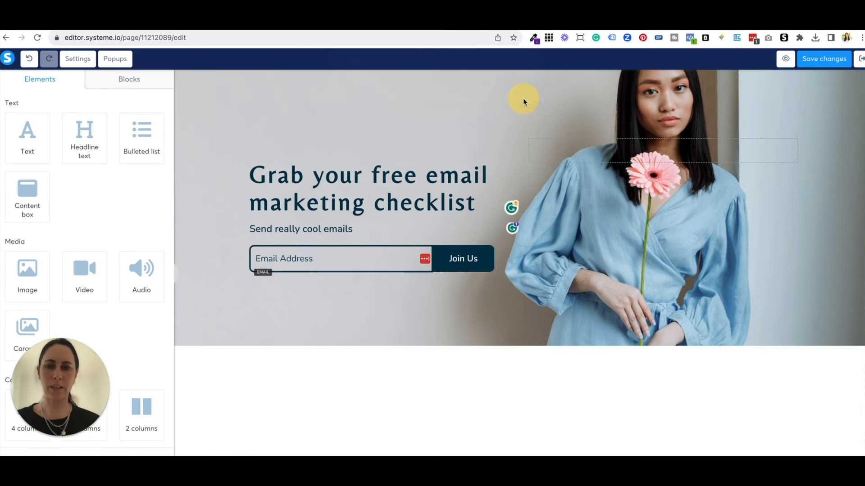
click(134, 84)
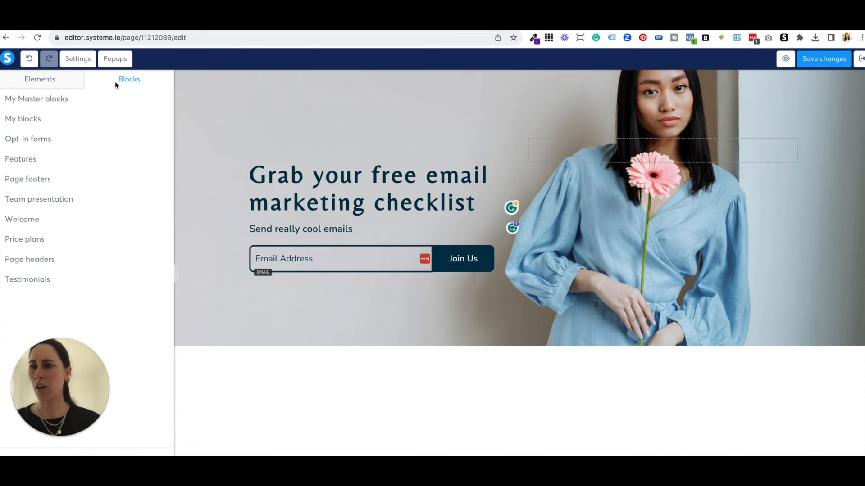
click(32, 123)
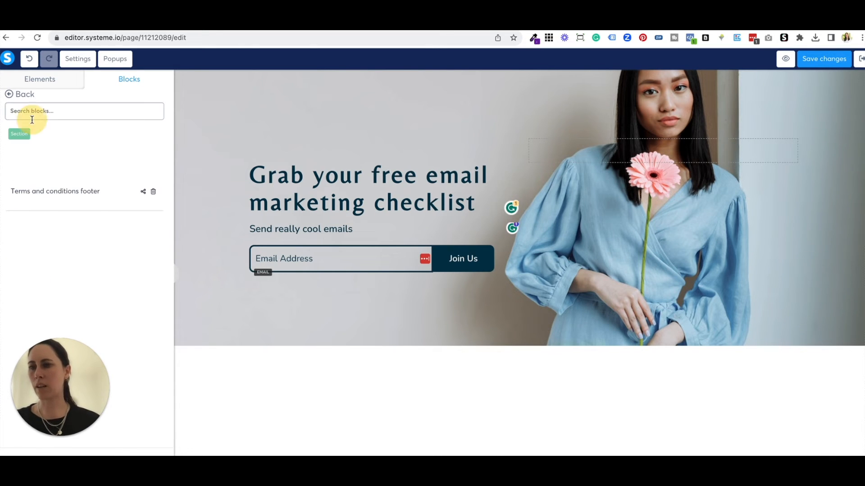
click(14, 96)
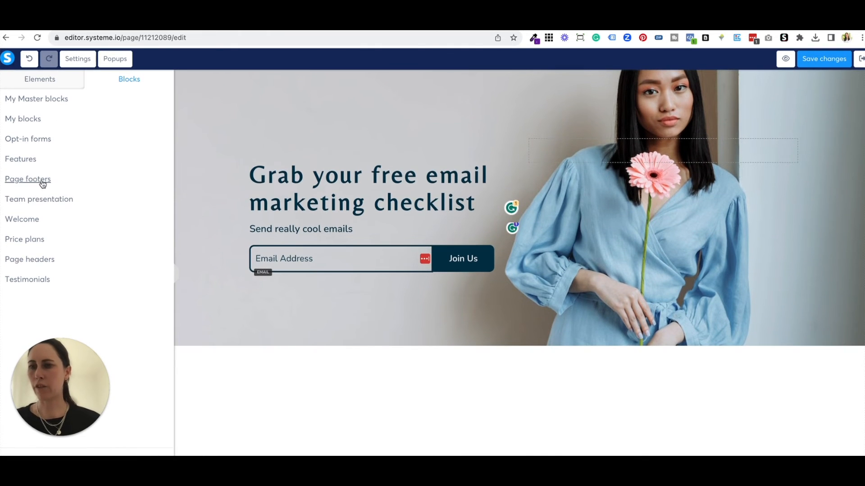
click(42, 180)
click(109, 137)
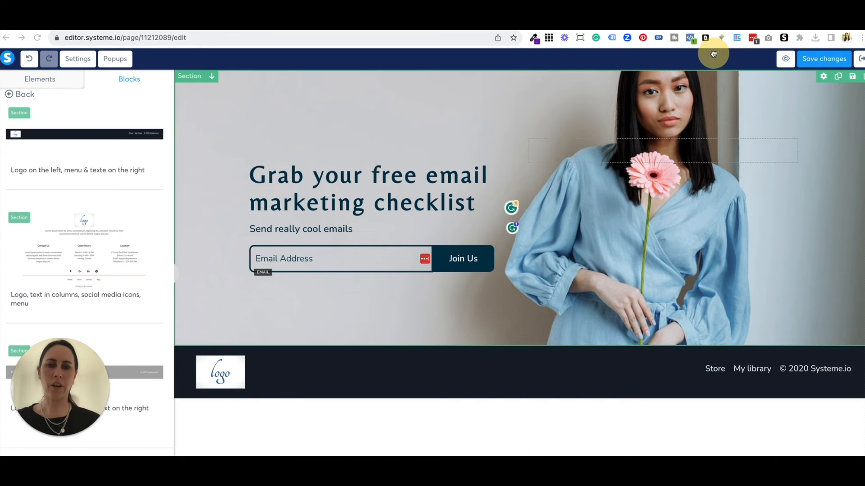
Look at the footer logo's upload and existing image options, leaving the logo as it is
click(242, 376)
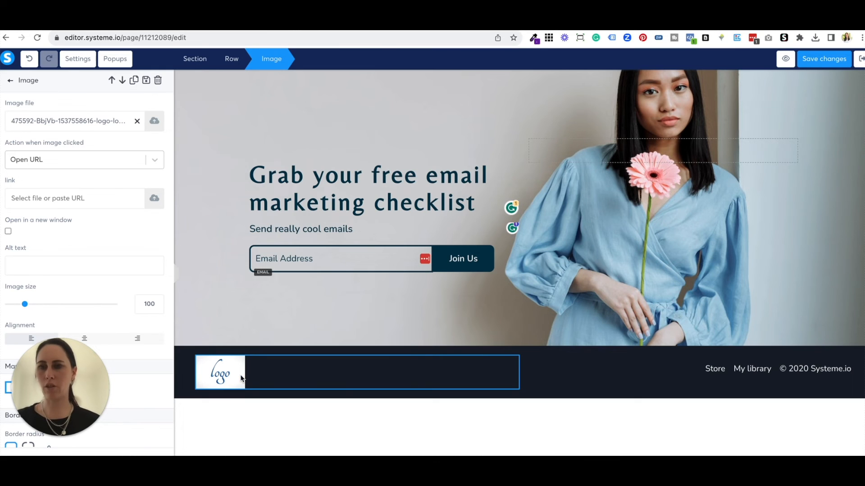
click(158, 122)
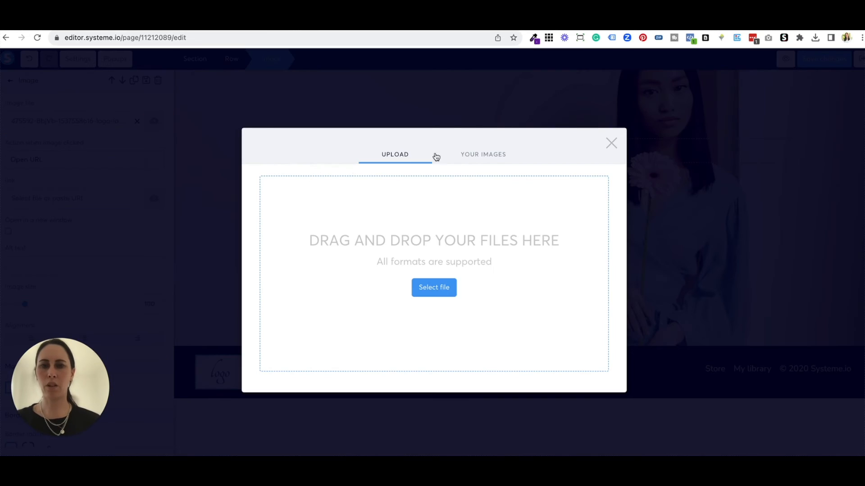
click(474, 155)
click(395, 133)
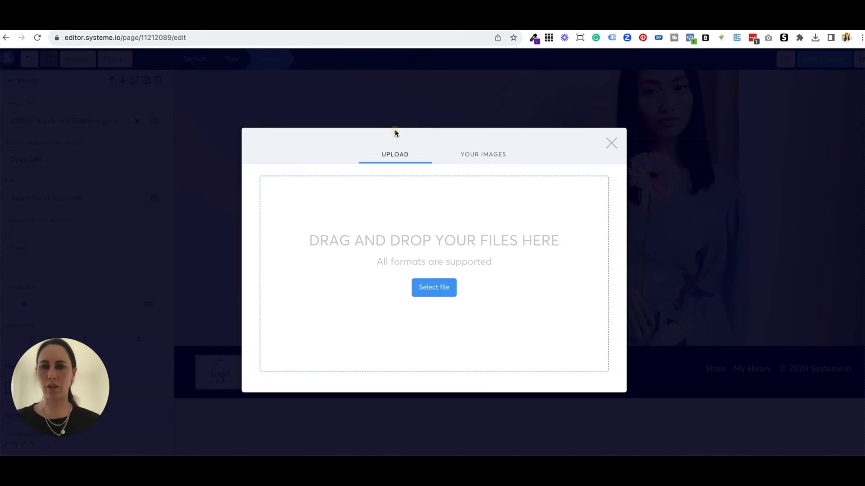
click(483, 155)
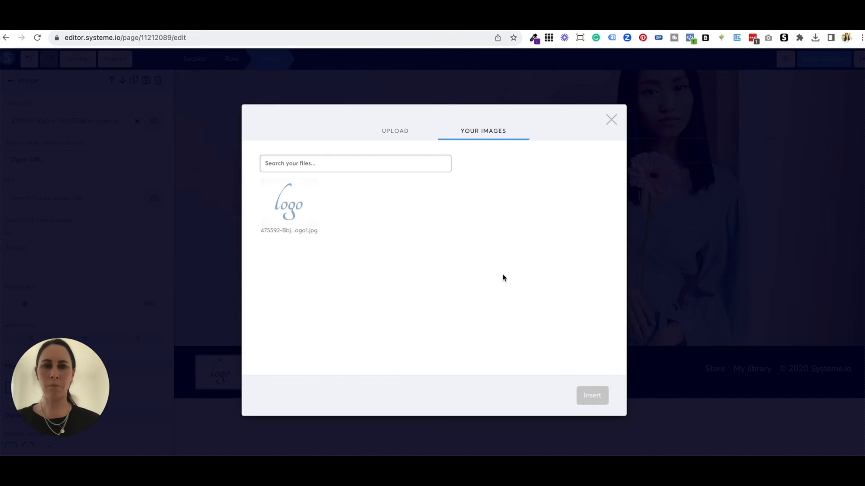
click(504, 93)
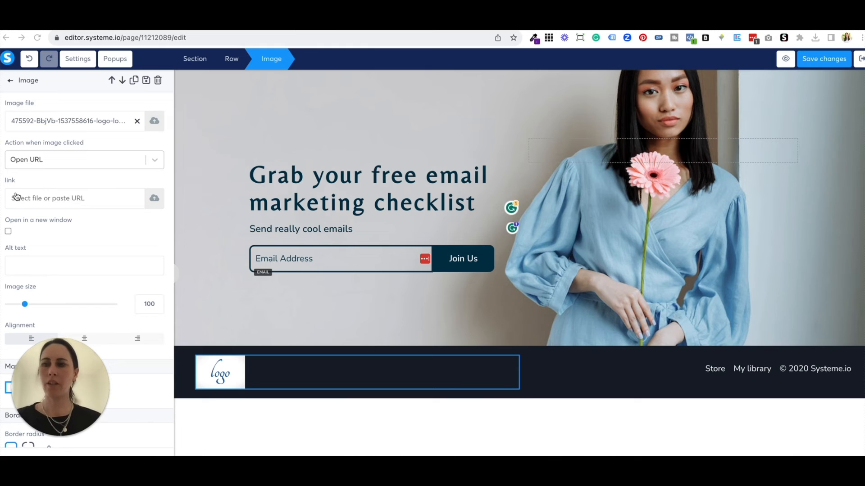
click(9, 82)
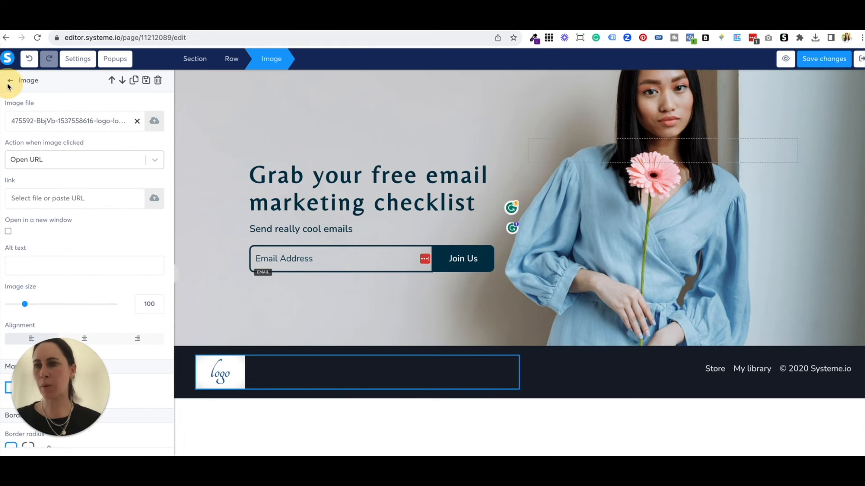
Add an image element in the empty column beside the opt-in form and save the page
scroll(118, 200, down, 2)
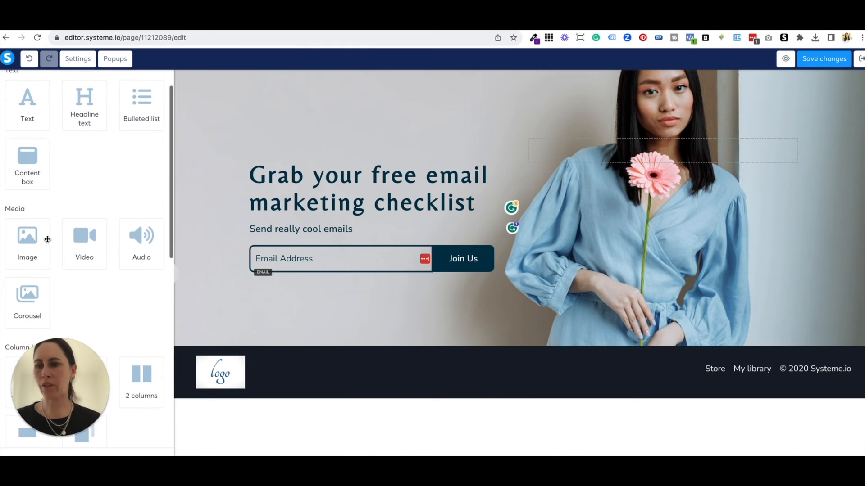
drag(39, 244, 715, 163)
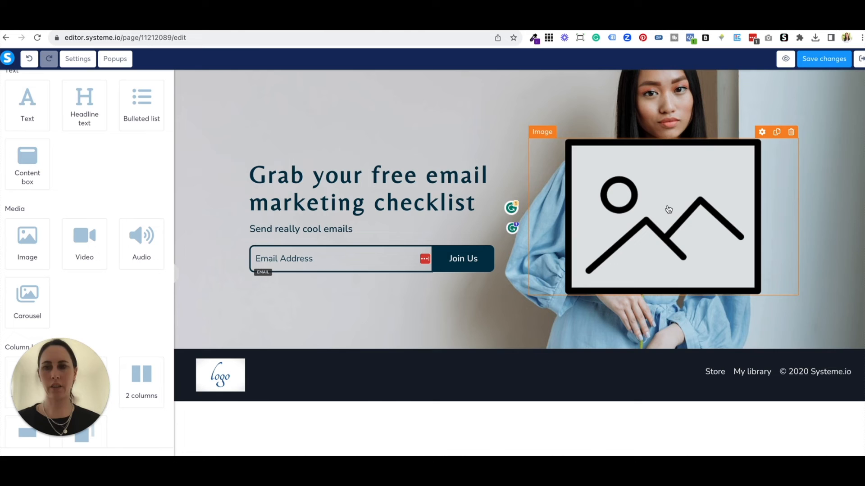
click(811, 63)
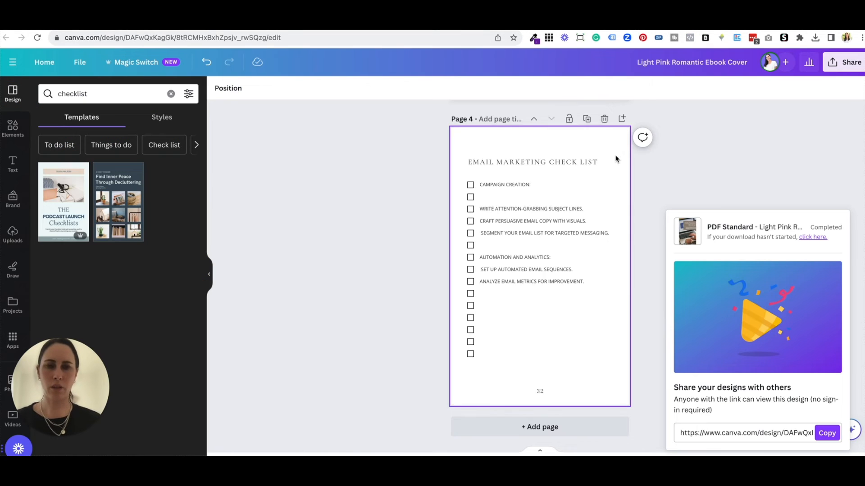
Capture a screenshot of the "Online business first steps" cover on page 1 of the Canva ebook design
scroll(616, 158, up, 10)
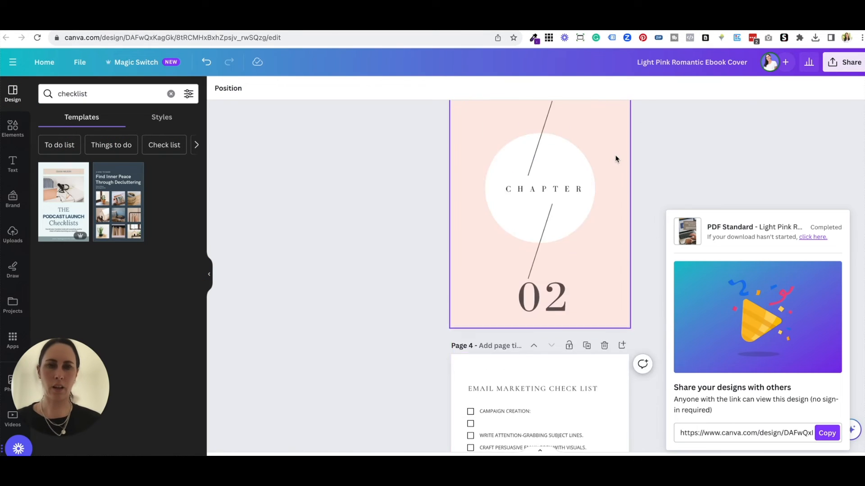
scroll(616, 158, up, 5)
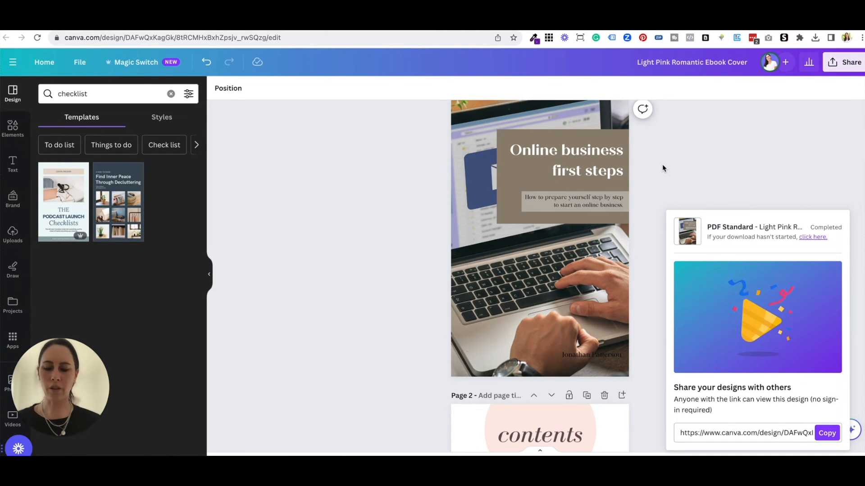
key(super+shift+4)
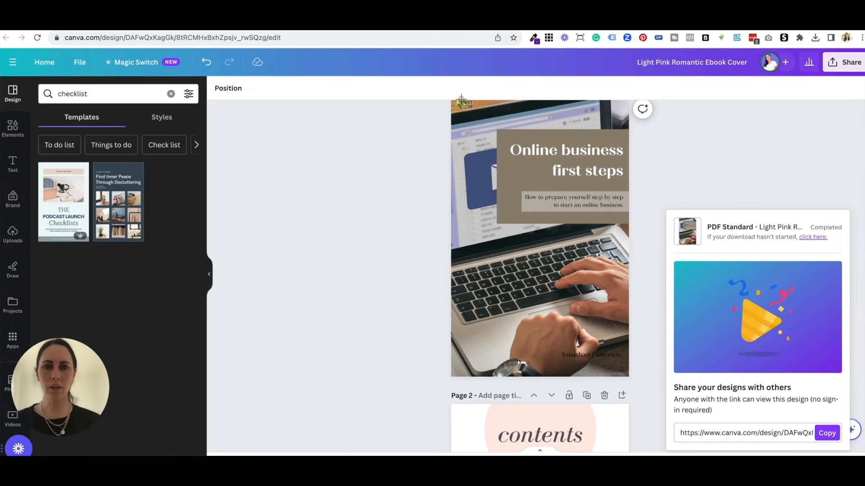
drag(456, 102, 621, 275)
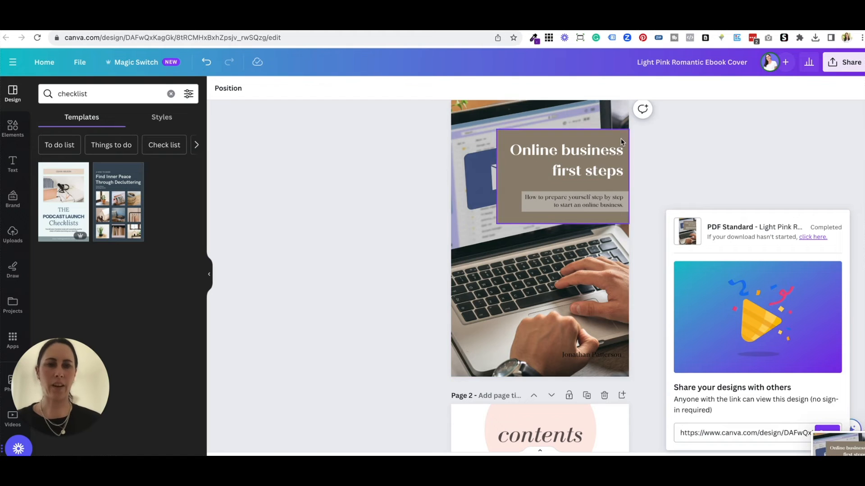
scroll(730, 117, up, 1)
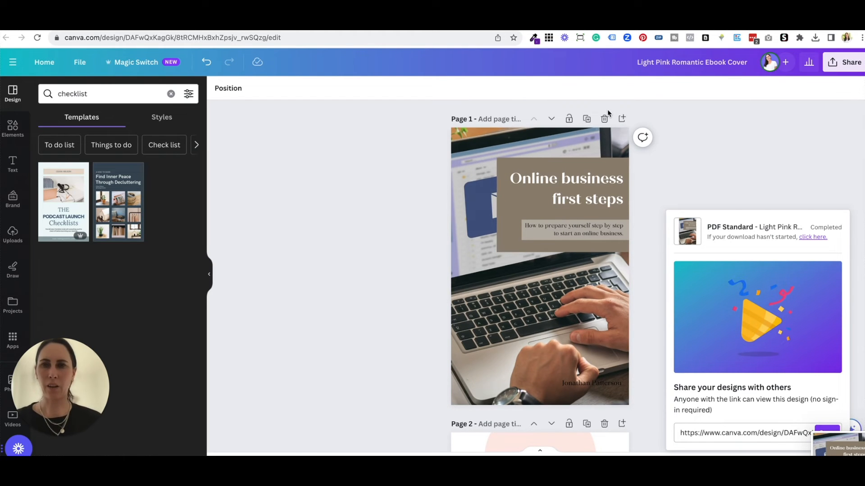
Create a new blank Instagram Post (Square) design in Canva
mouse_move(833, 15)
mouse_down()
mouse_move(817, 33)
mouse_move(832, 31)
mouse_up()
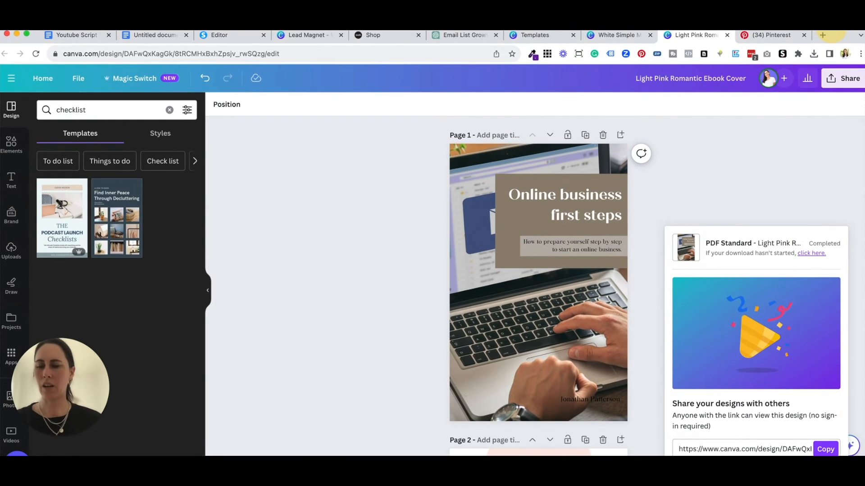
click(73, 81)
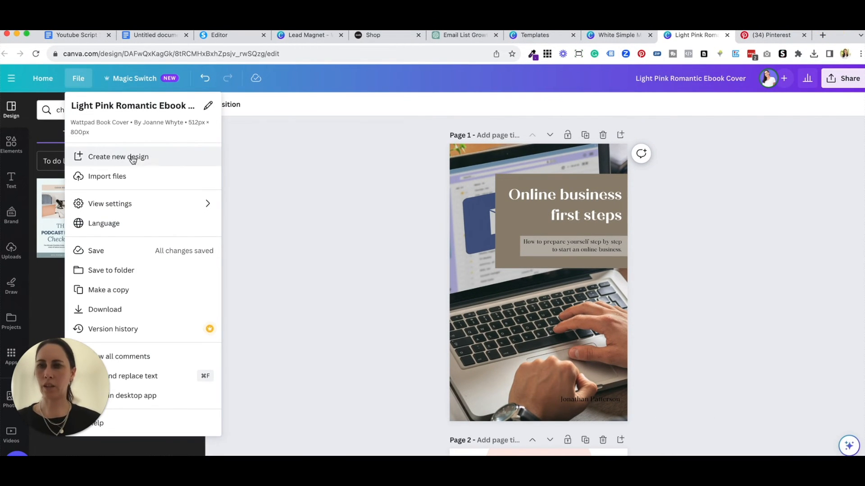
click(153, 157)
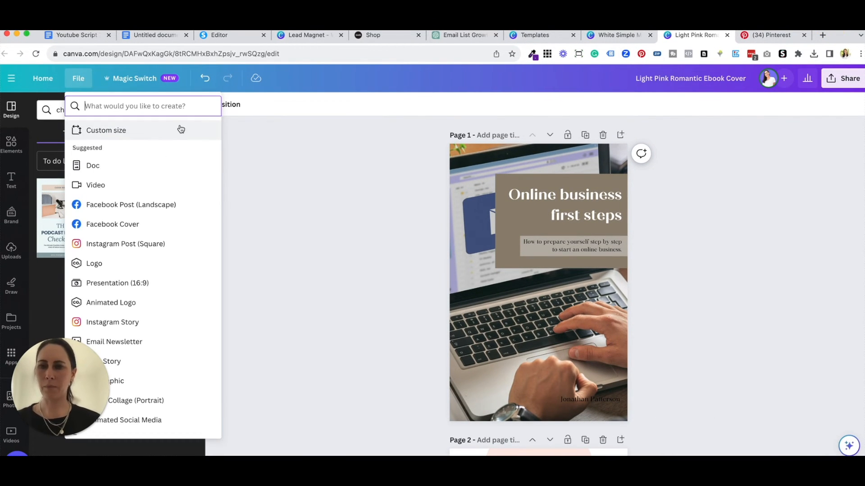
click(191, 248)
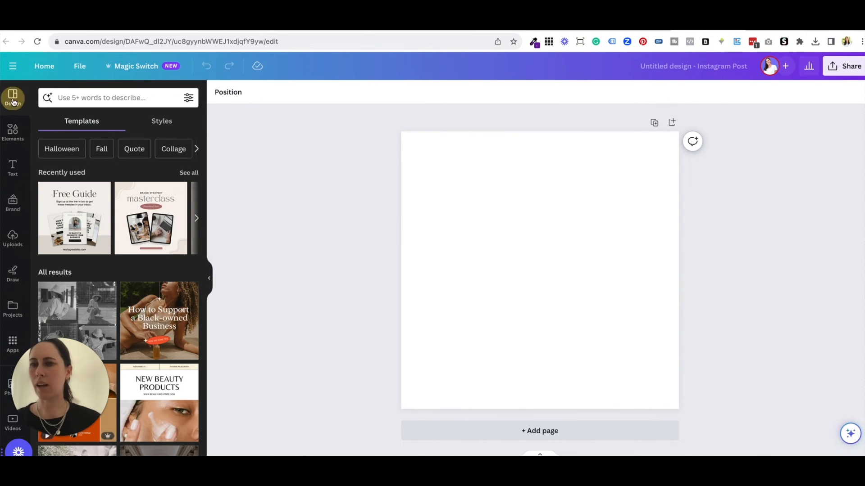
Search the templates for "ebook mockup" and apply the neutral Free Guide lead magnet mockup template
click(96, 103)
text(ebook mo)
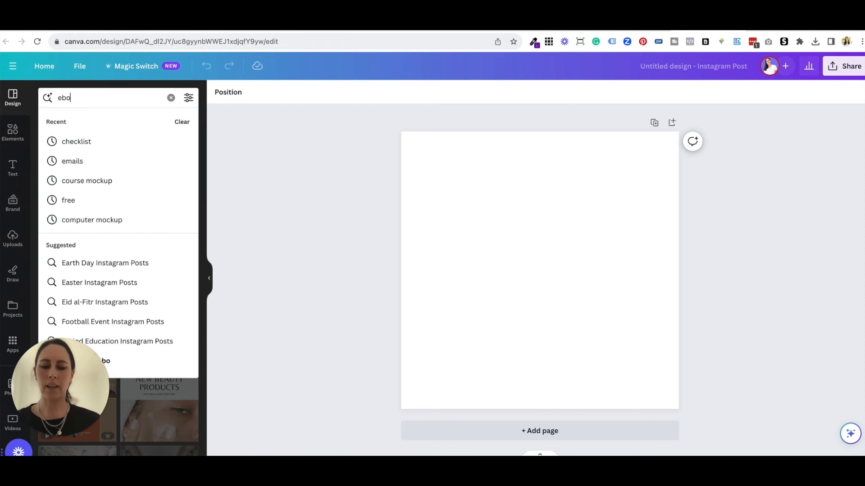
click(102, 142)
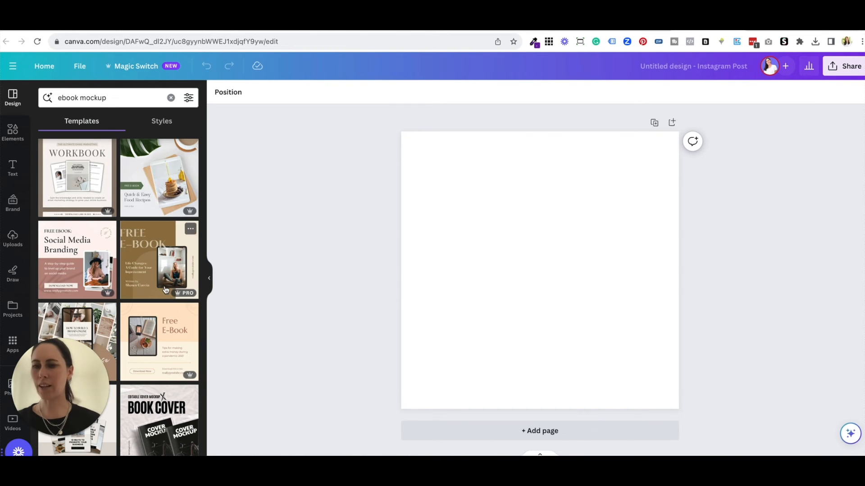
scroll(166, 316, down, 3)
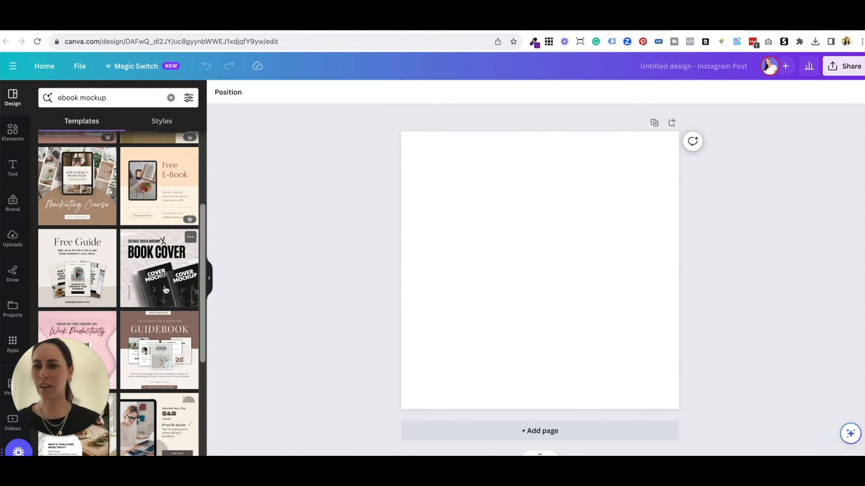
scroll(91, 253, down, 1)
click(92, 253)
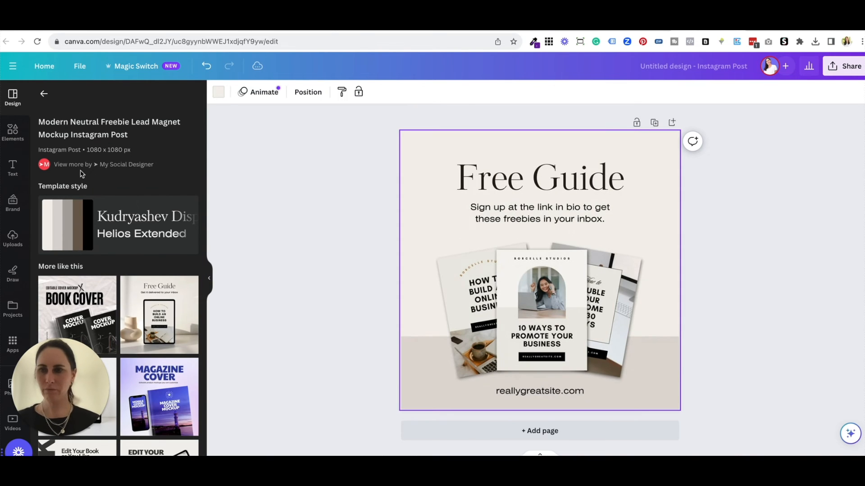
Upload the cover screenshot from the Desktop folder to the Canva uploads
key(super+Tab)
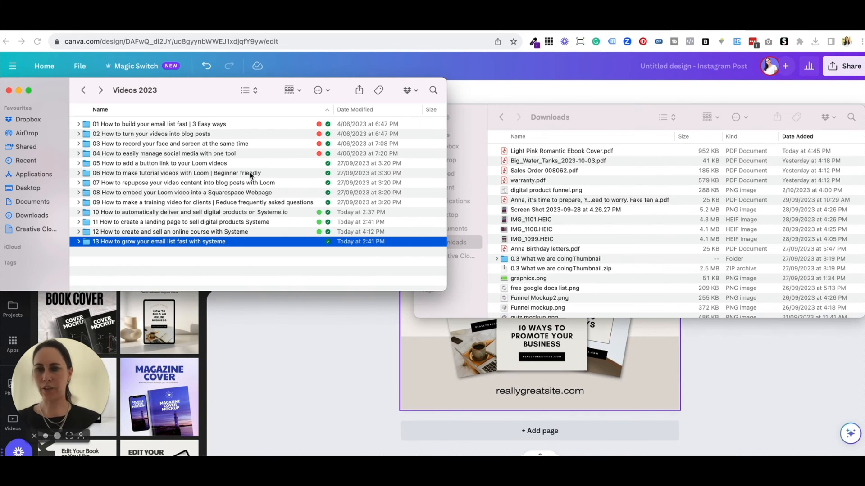
click(38, 191)
drag(158, 124, 117, 342)
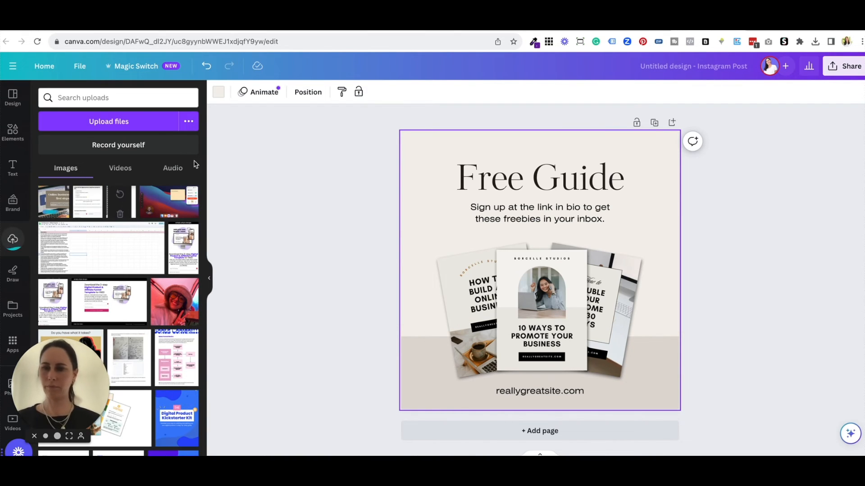
Fill the centre, left and right page mockups with the uploaded cover screenshot
drag(53, 213, 544, 269)
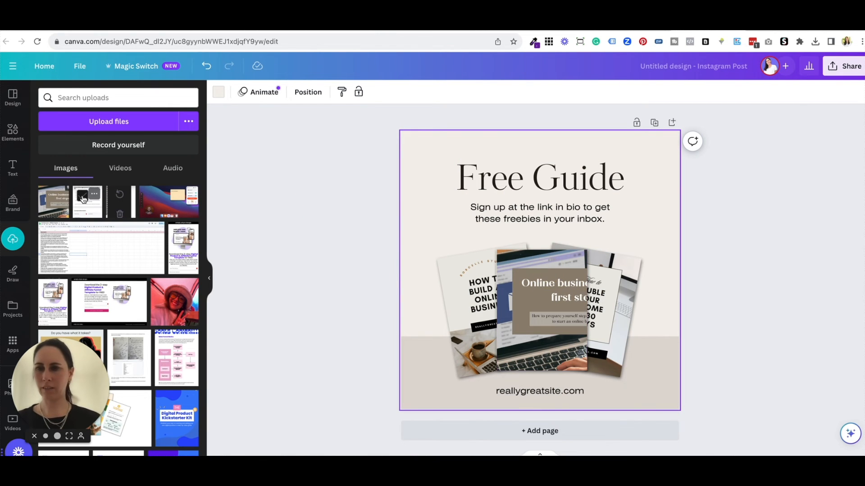
drag(59, 199, 444, 271)
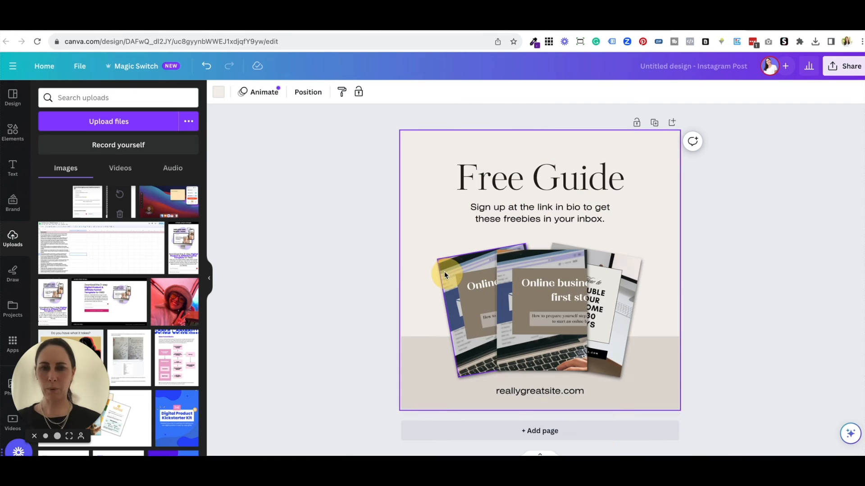
drag(54, 202, 623, 268)
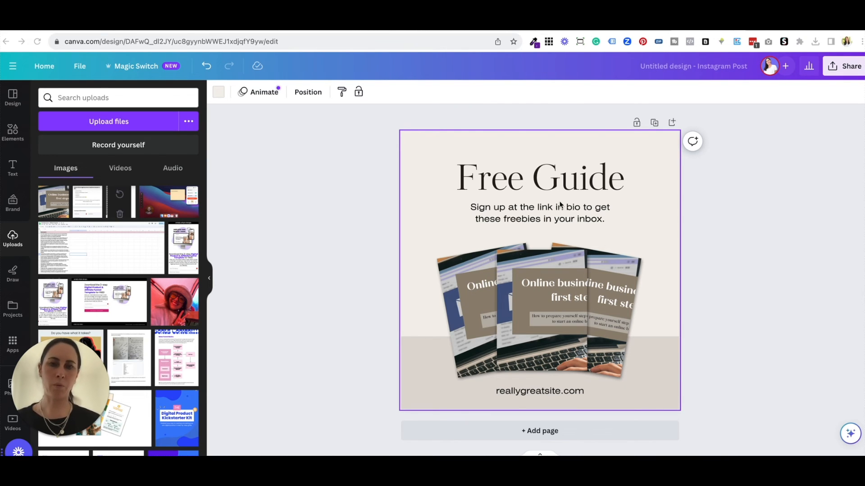
Delete the sign-up text, the Free Guide heading, the website address and the template's background colours
click(576, 210)
key(Delete)
click(588, 179)
key(Delete)
click(514, 392)
key(Delete)
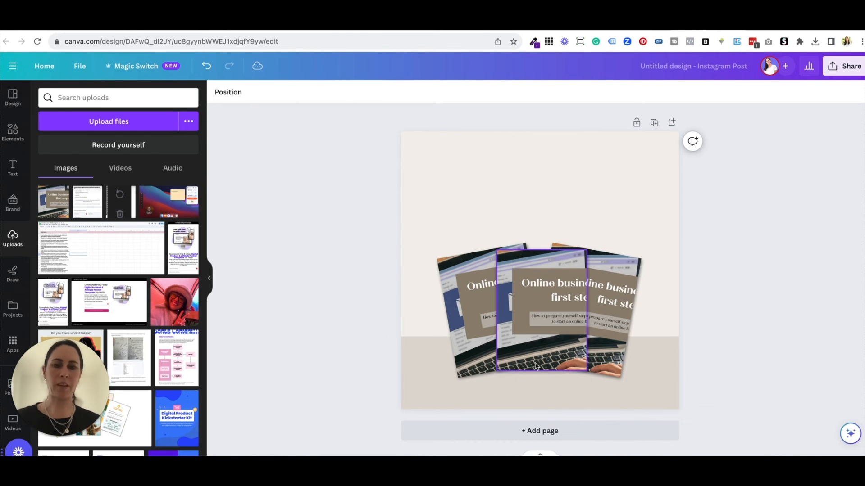
click(657, 355)
key(Delete)
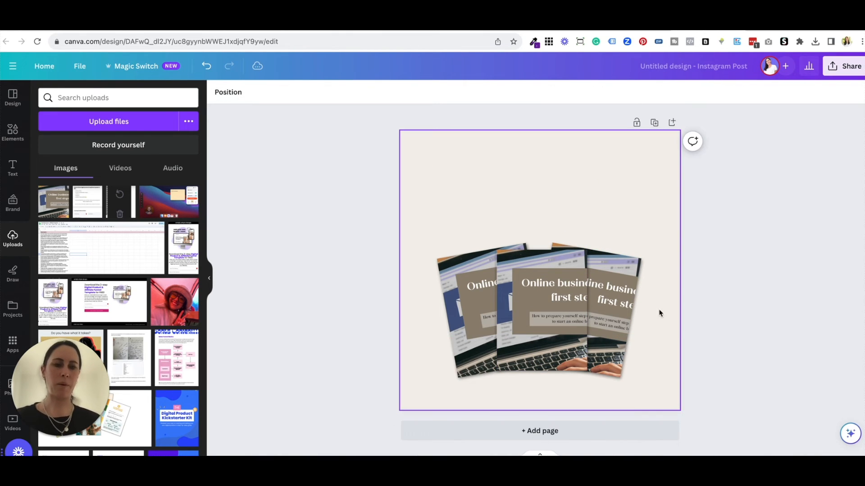
click(659, 299)
key(Delete)
Select the three cover mockups together, enlarge them to nearly the page width and centre them on the page
drag(653, 349, 378, 195)
drag(584, 279, 610, 274)
drag(677, 179, 662, 189)
drag(610, 258, 612, 257)
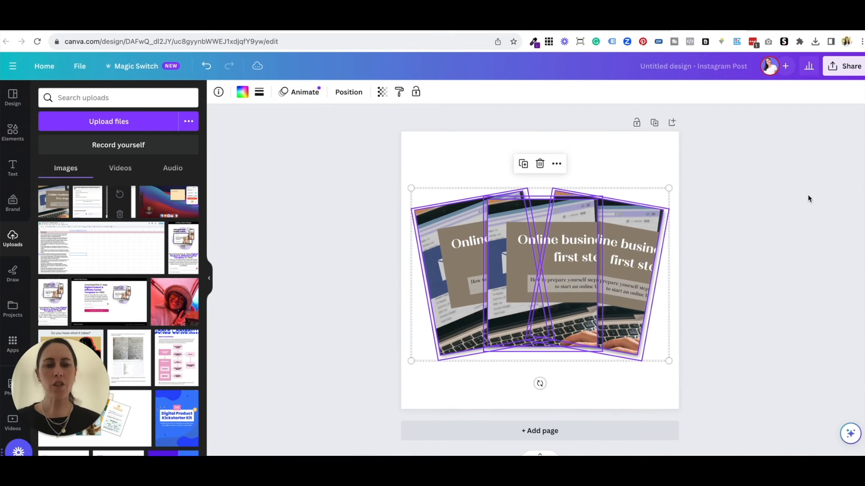
click(807, 195)
Download the mockup design as a PNG with a transparent background
click(843, 66)
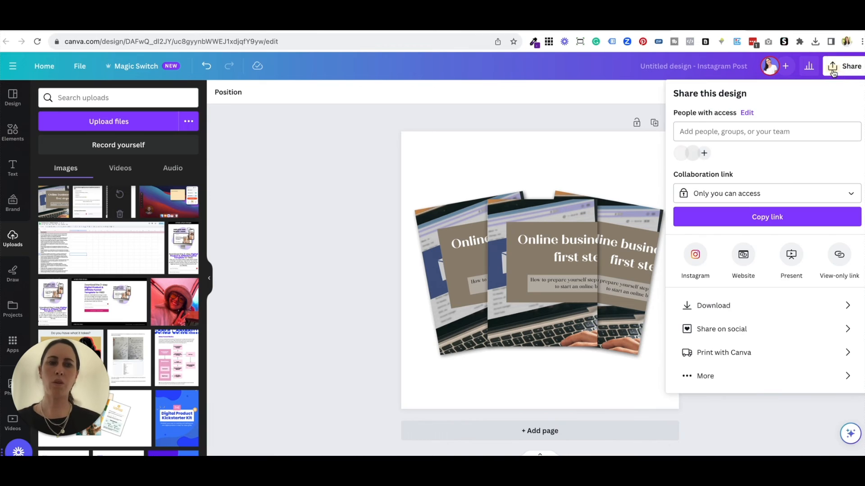
click(742, 309)
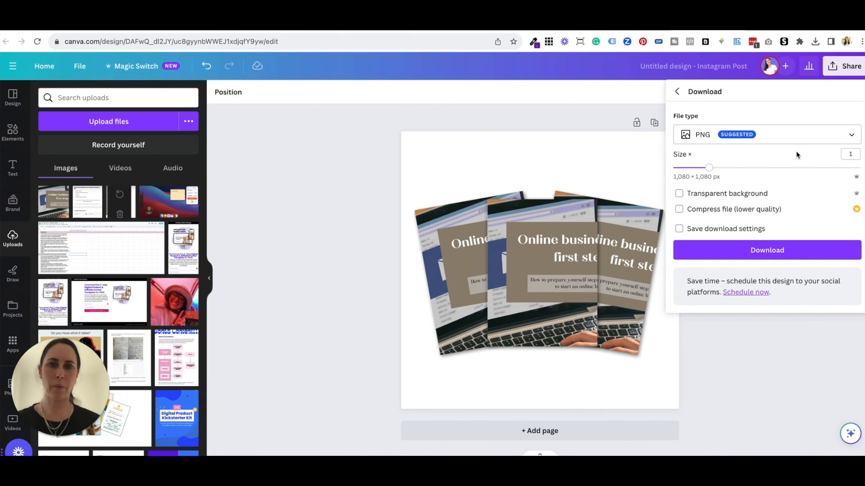
click(841, 66)
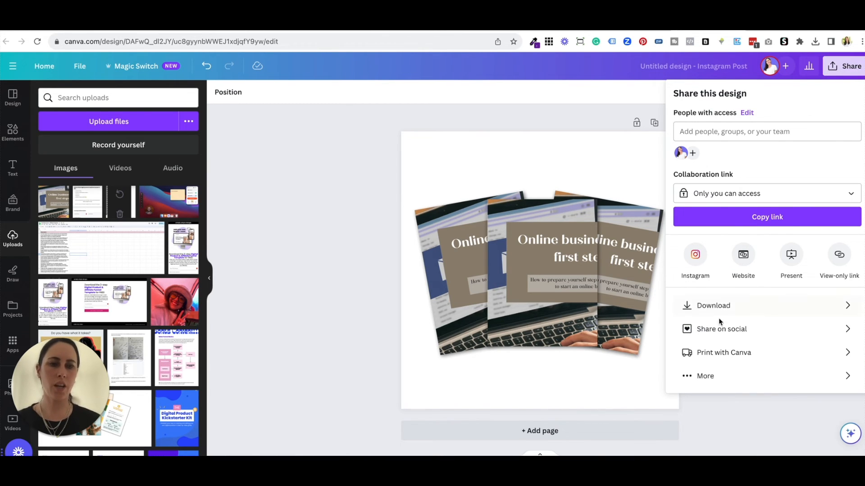
click(730, 310)
click(740, 198)
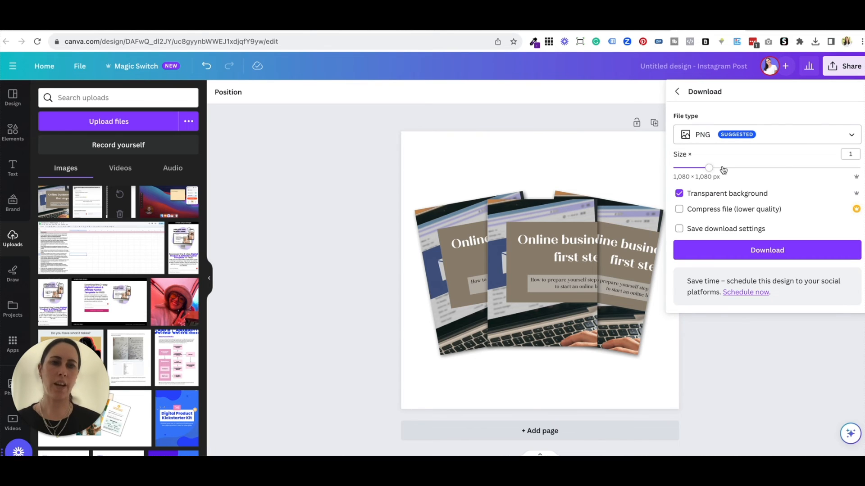
click(749, 249)
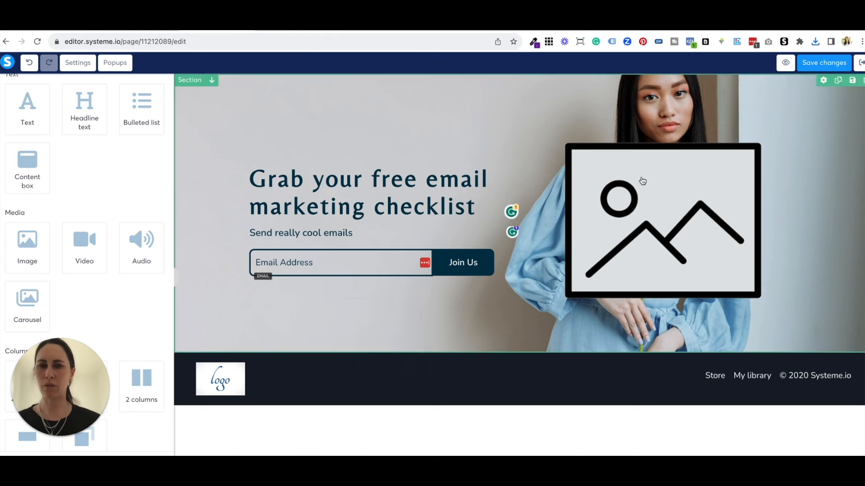
In the systeme.io editor, upload the downloaded Untitled design (26).png for the placeholder image, first renaming the file as "lead magnet mockup"
click(674, 180)
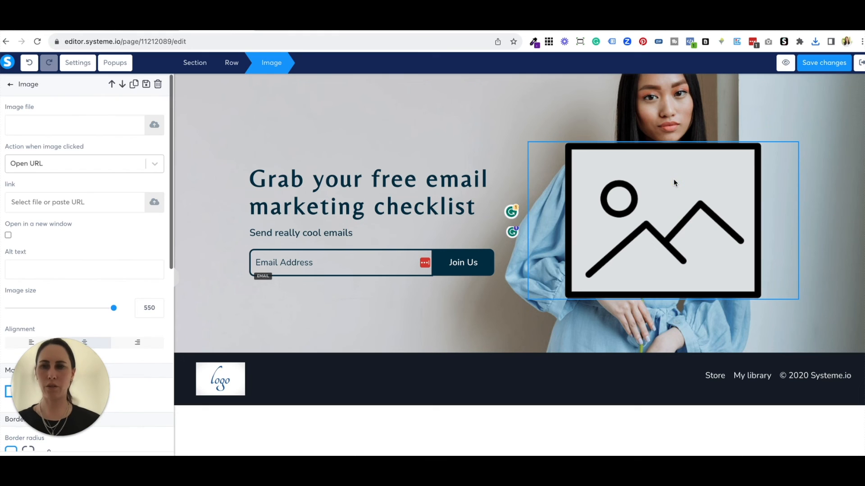
click(154, 125)
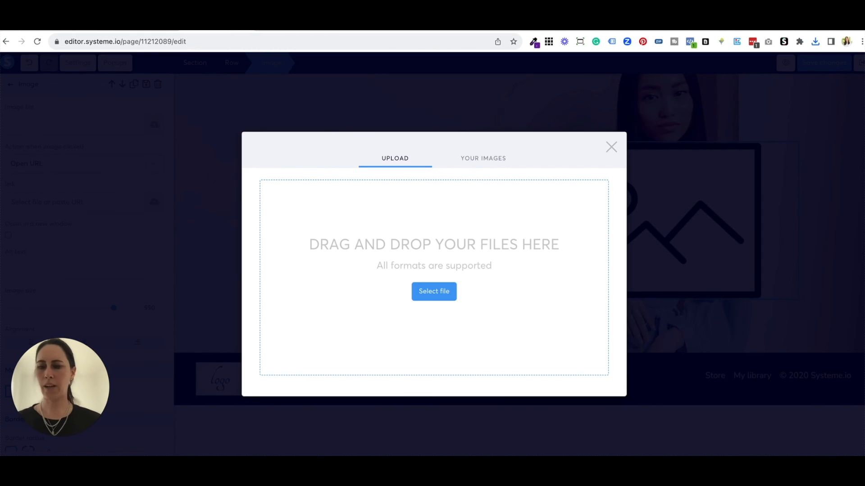
key(super+Tab)
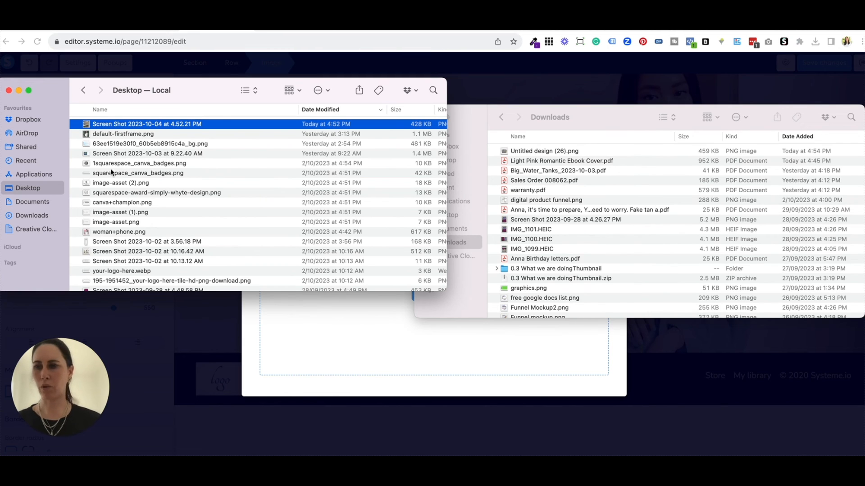
click(47, 216)
click(178, 125)
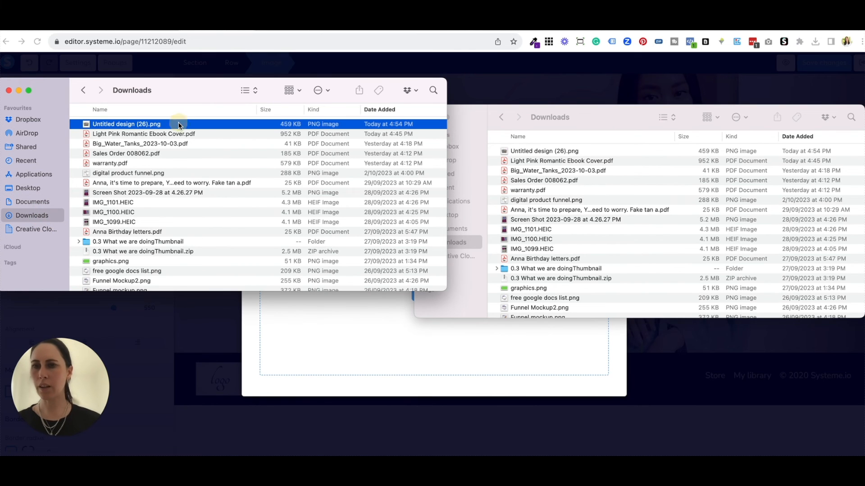
key(Return)
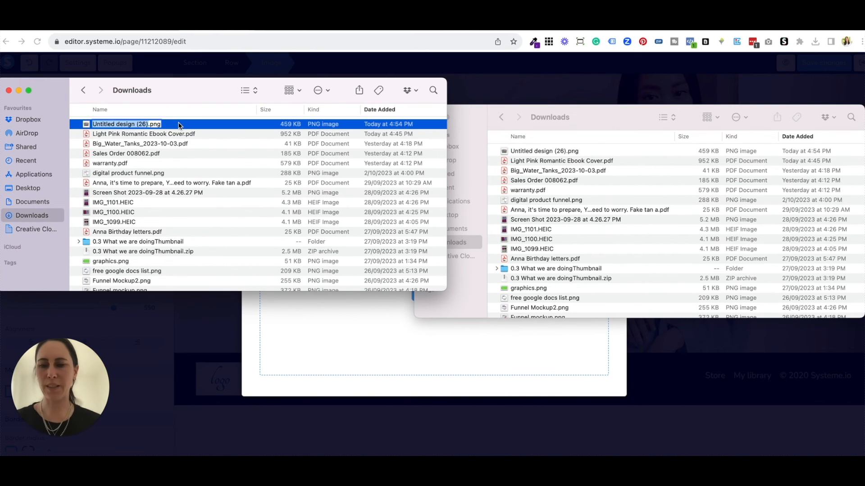
text(lead magnet)
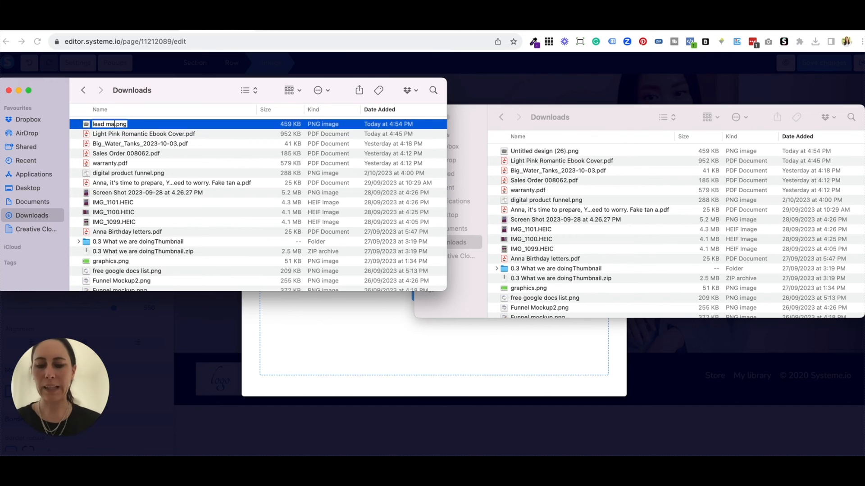
text( mockup)
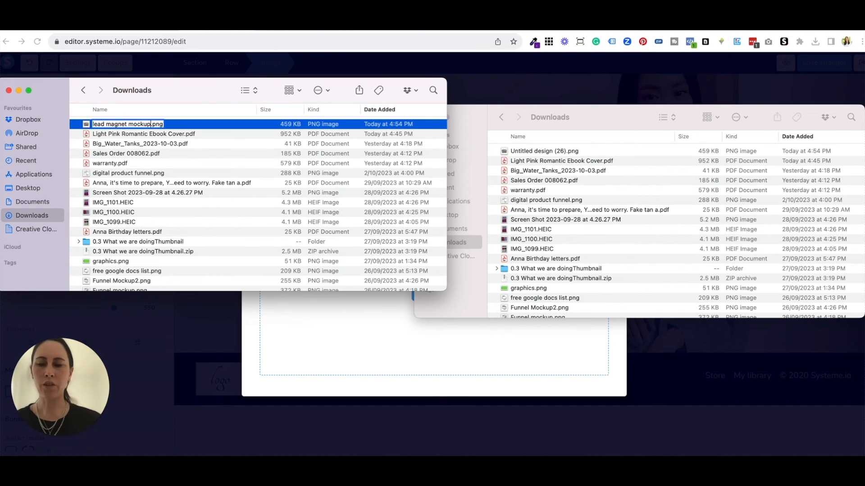
key(Return)
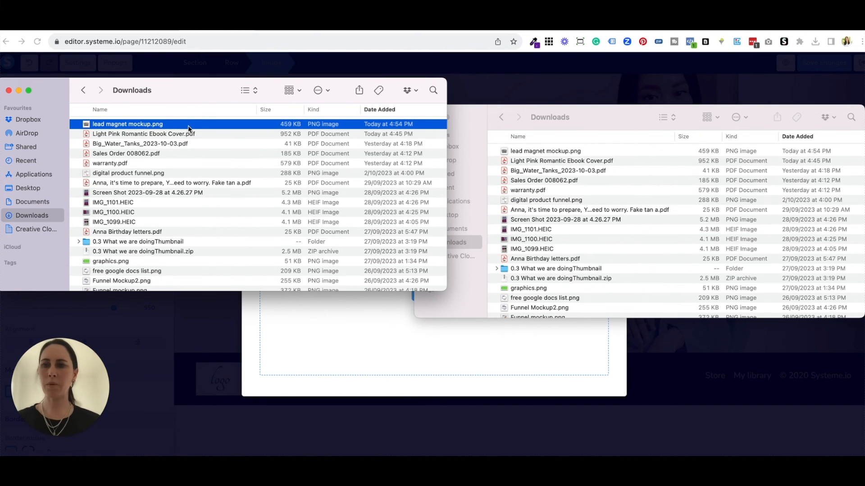
drag(245, 174, 386, 329)
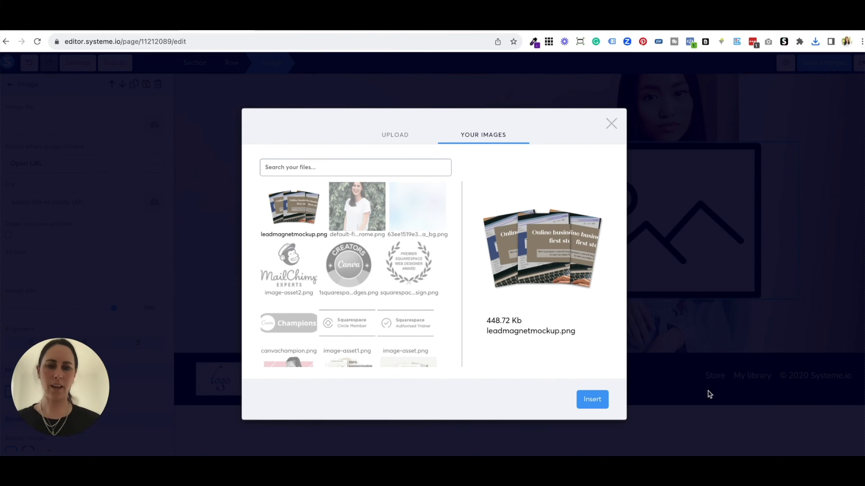
Insert the uploaded leadmagnetmockup.png into the opt-in page and reduce its image size to 395
click(591, 401)
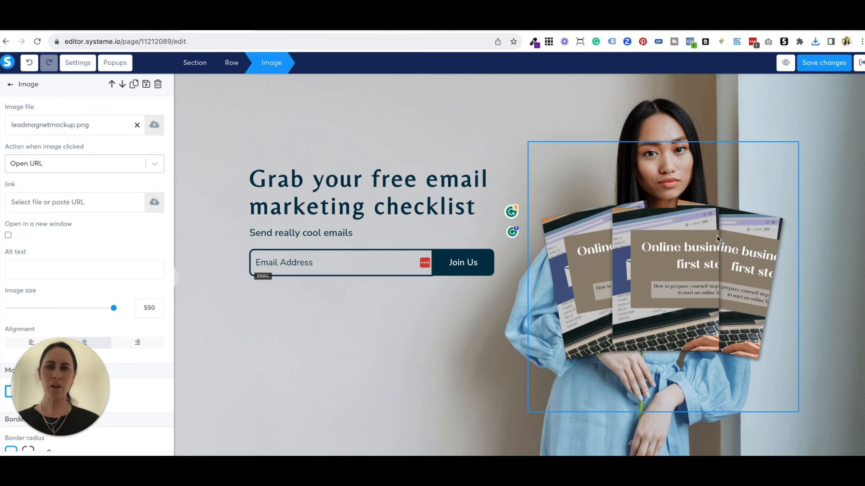
drag(112, 307, 84, 308)
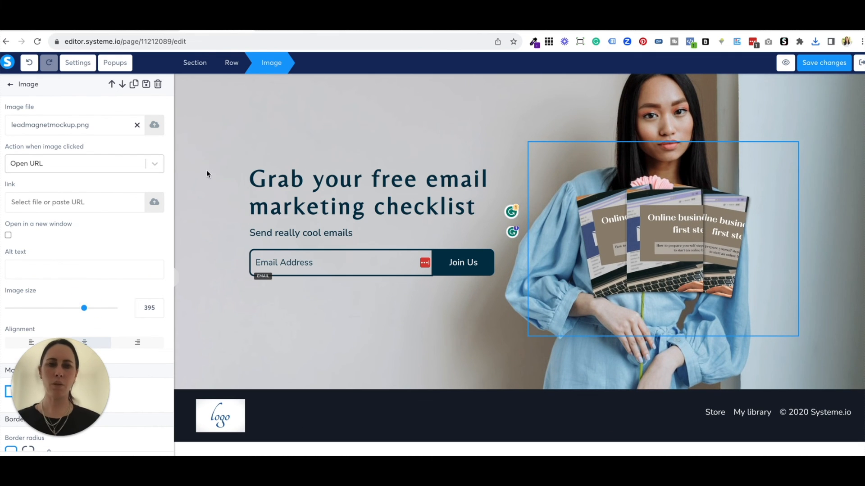
click(292, 313)
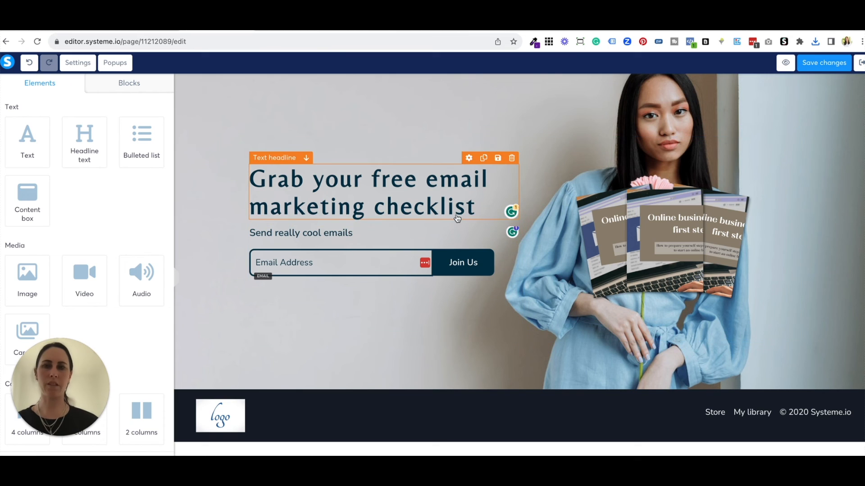
Save the opt-in page, exit its editor and open the funnel's Thank You / Download Page step for editing
click(800, 66)
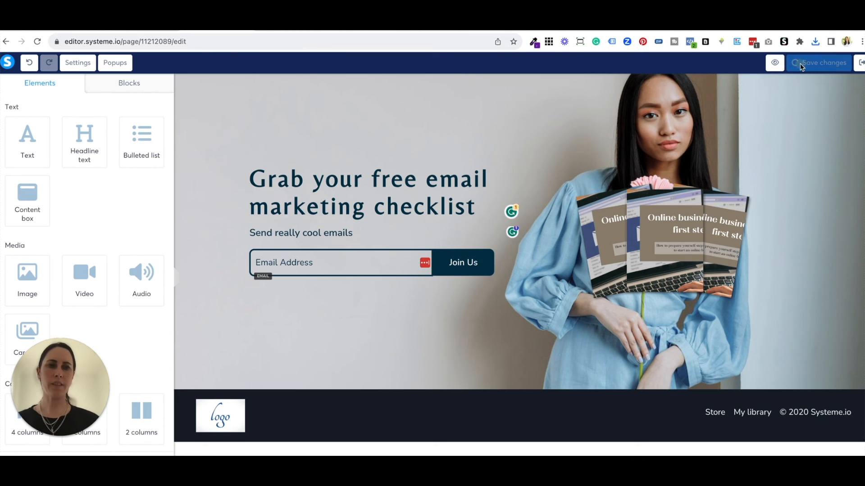
click(859, 66)
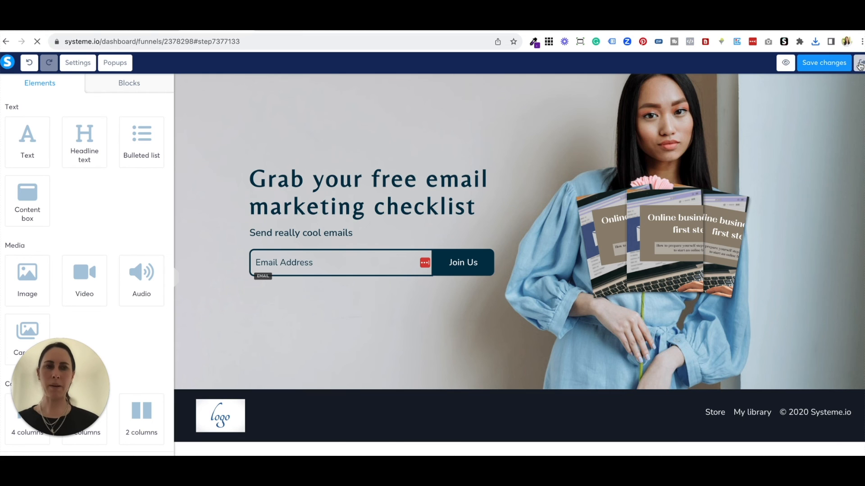
scroll(322, 284, down, 1)
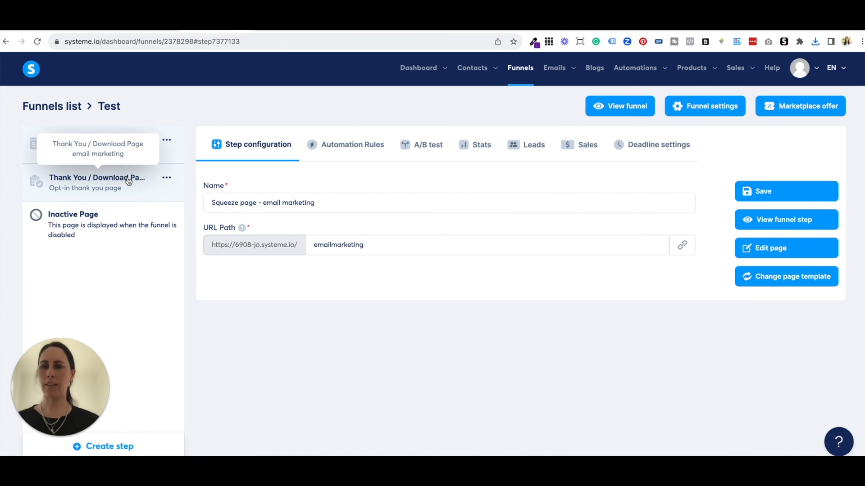
click(137, 193)
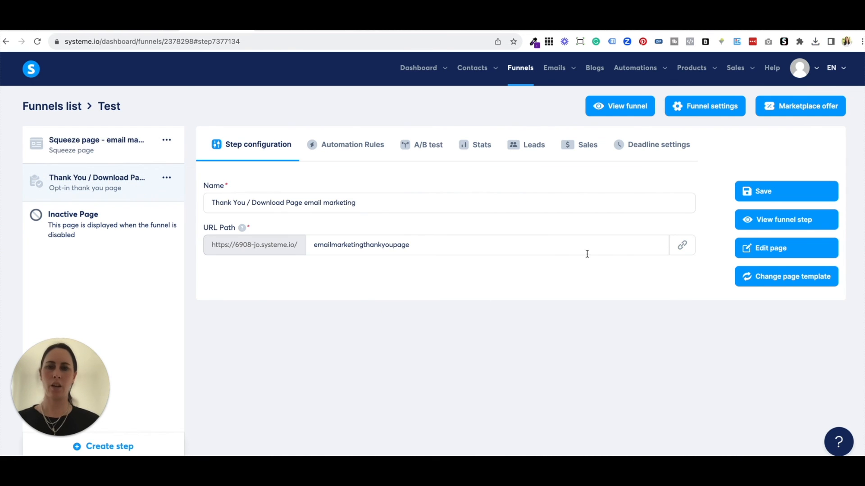
click(766, 253)
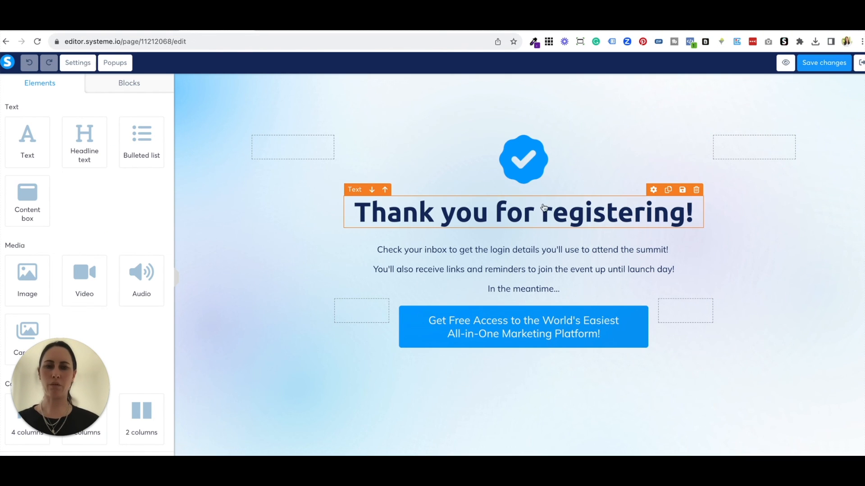
Examine the thank-you page button's URL setting and locate Light Pink Romantic Ebook Cover.pdf in the Downloads folder
click(509, 333)
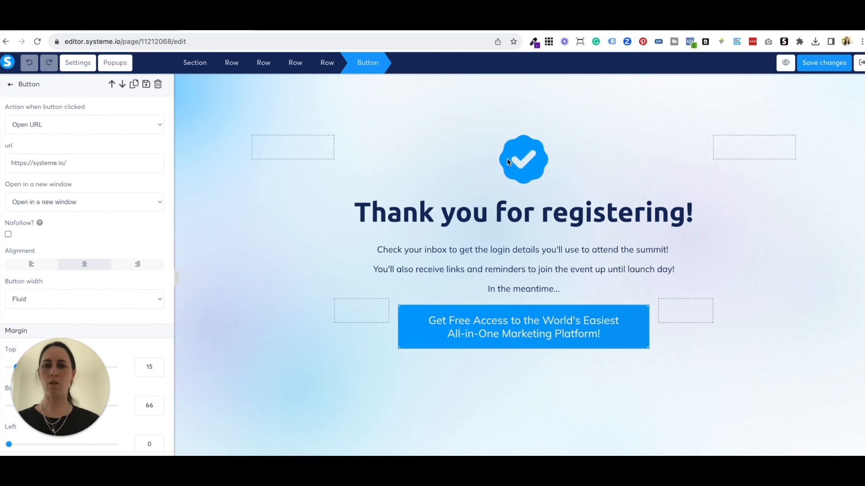
click(428, 329)
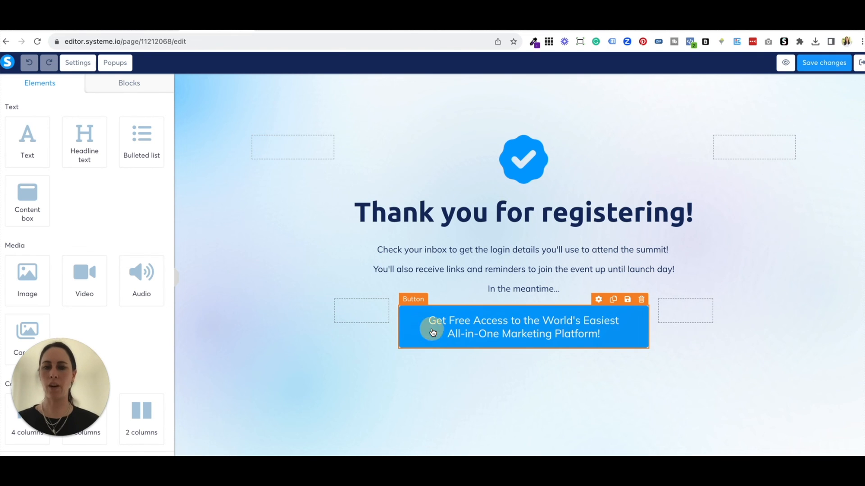
click(432, 333)
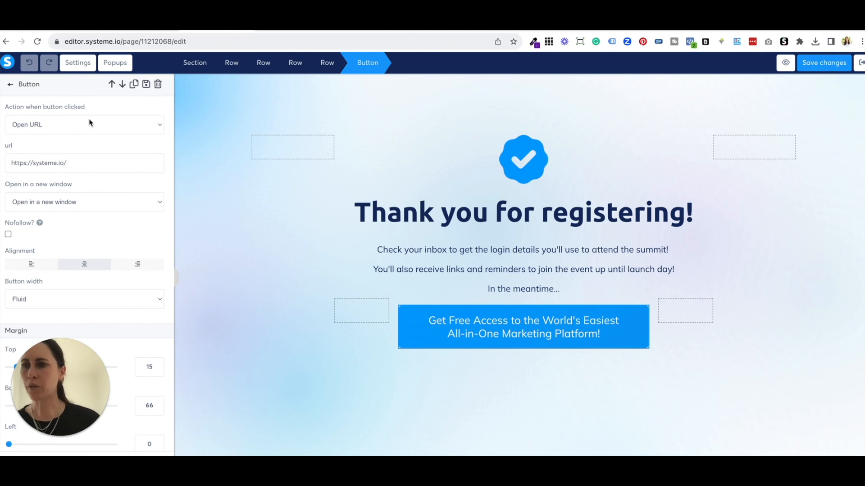
click(90, 164)
key(ctrl+a)
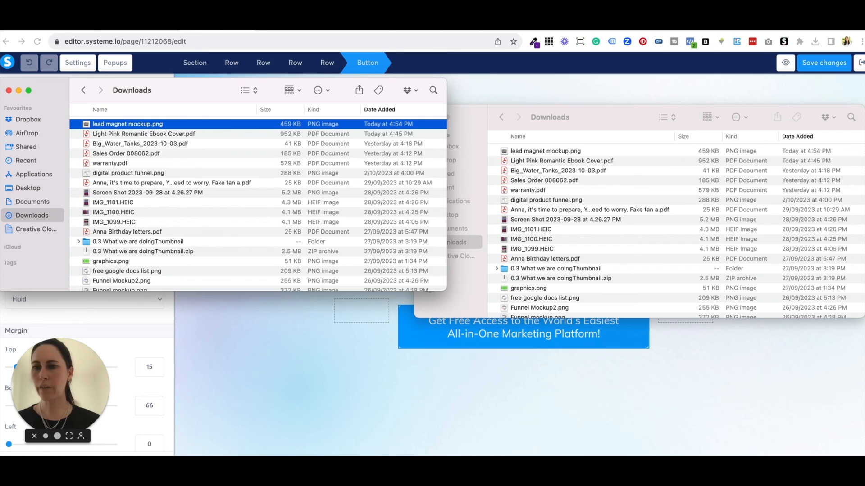
click(199, 135)
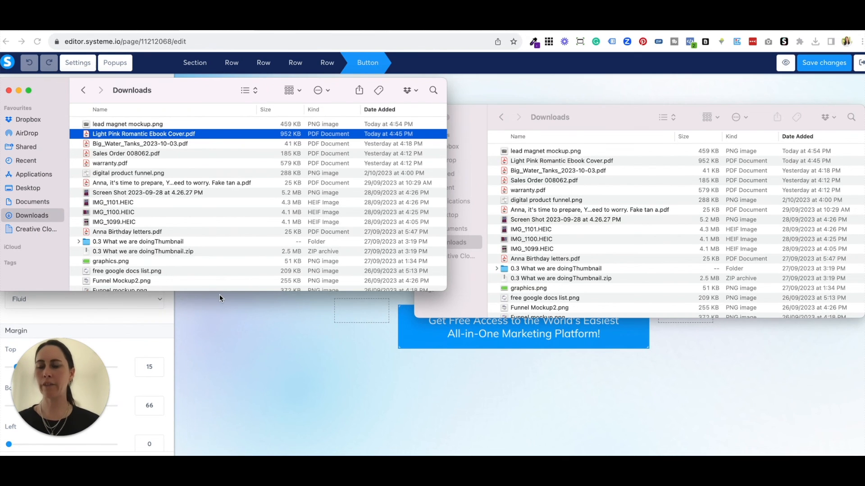
click(217, 314)
click(89, 166)
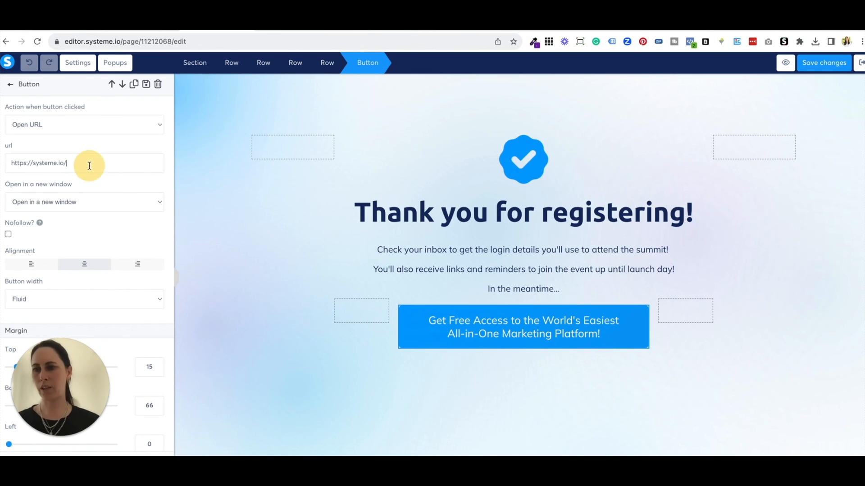
drag(106, 164, 9, 163)
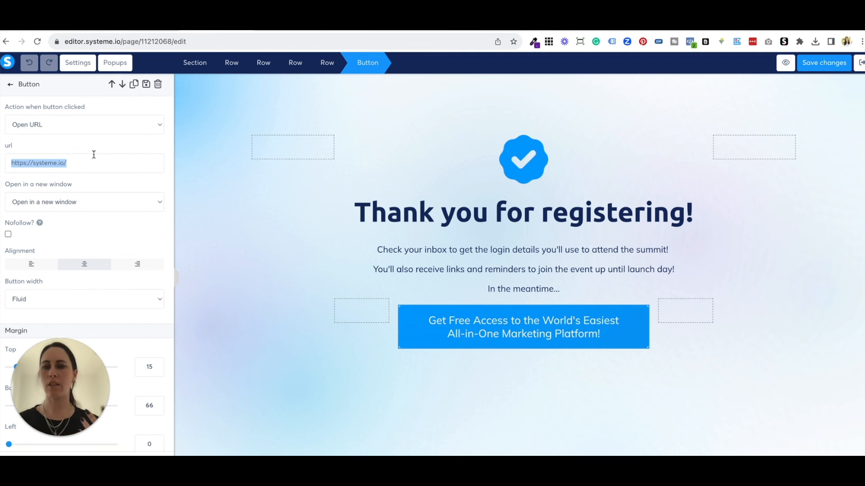
click(105, 161)
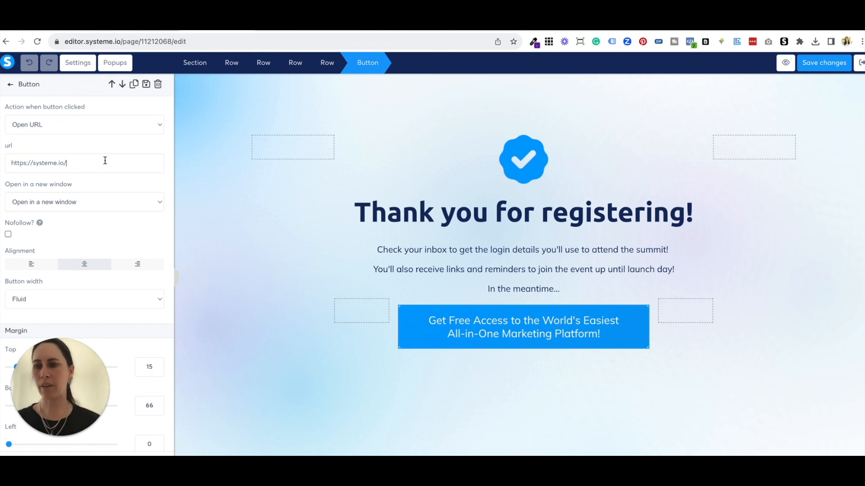
click(106, 162)
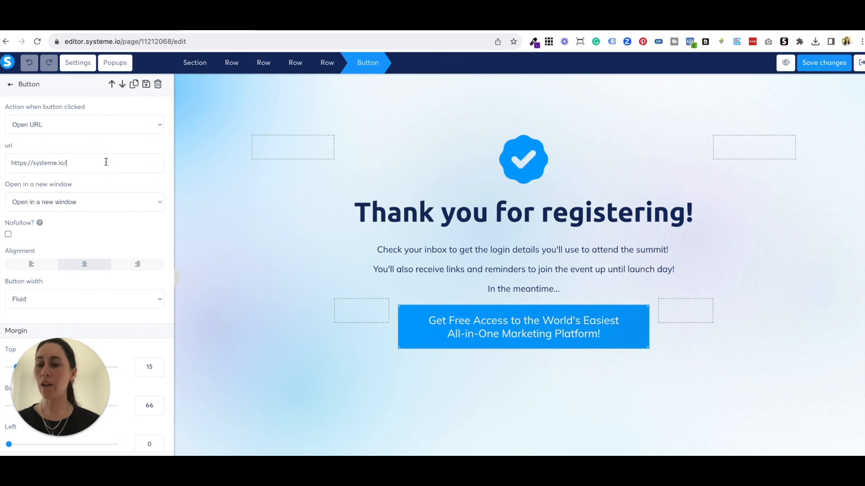
Replace the thank-you page button's text with "Download Now"
scroll(106, 163, down, 3)
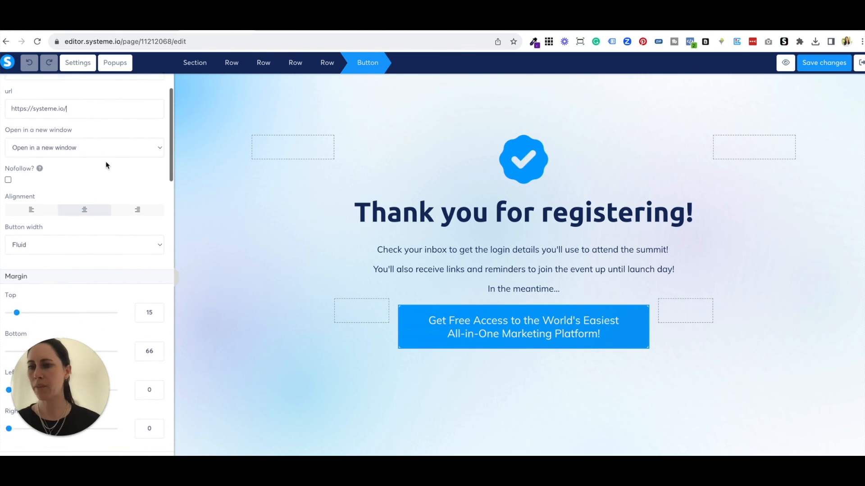
scroll(107, 165, down, 2)
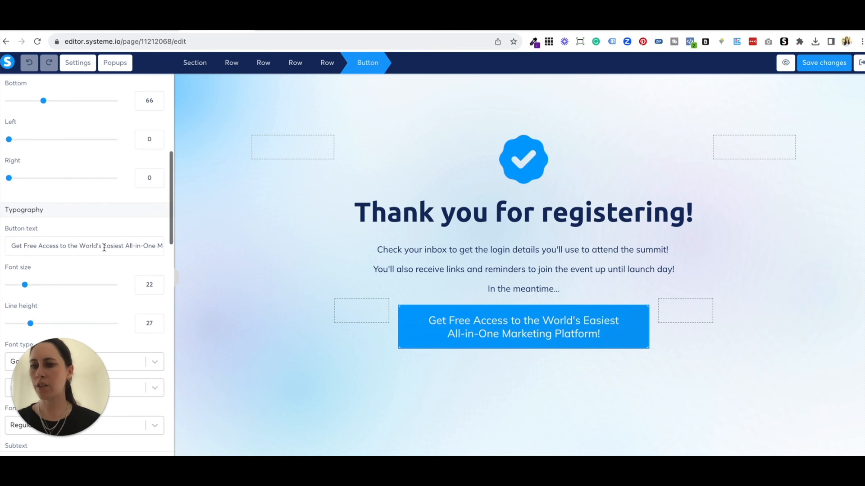
triple_click(111, 246)
text(Download Now)
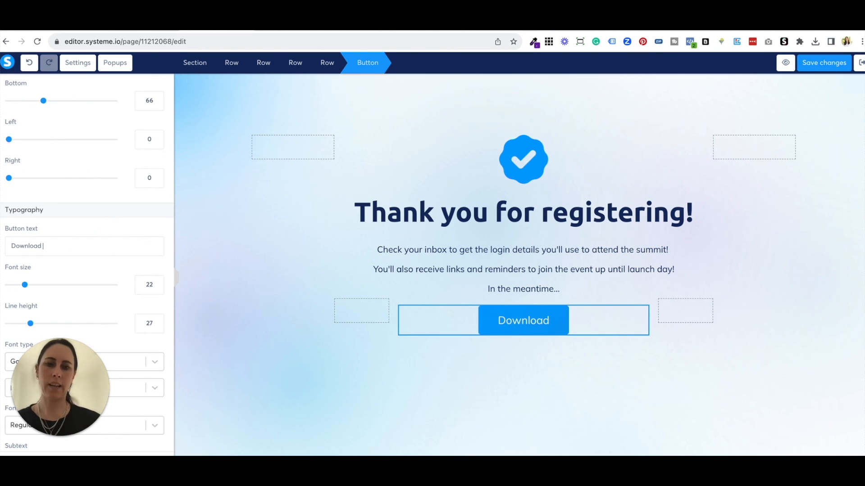
Replace the "Thank you for registering!" heading with "Here is your Checklist", save the page and exit the editor
click(536, 212)
click(581, 219)
triple_click(581, 220)
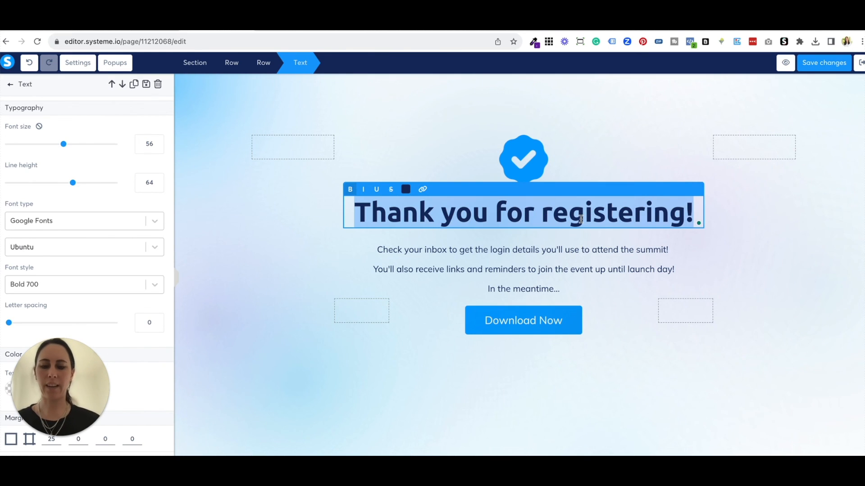
text(Here is you)
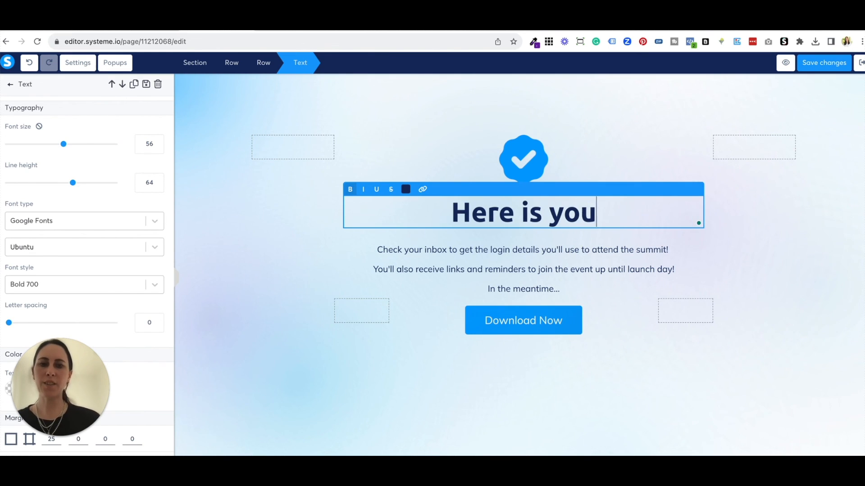
text(r Che)
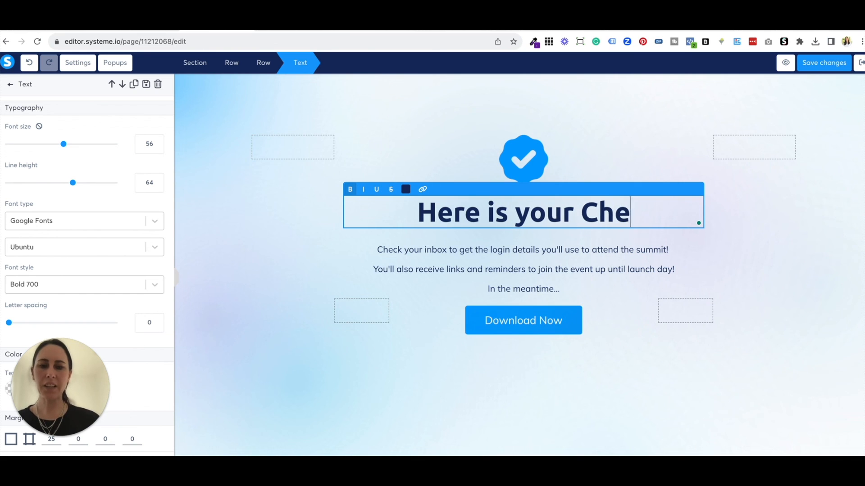
text(cklist)
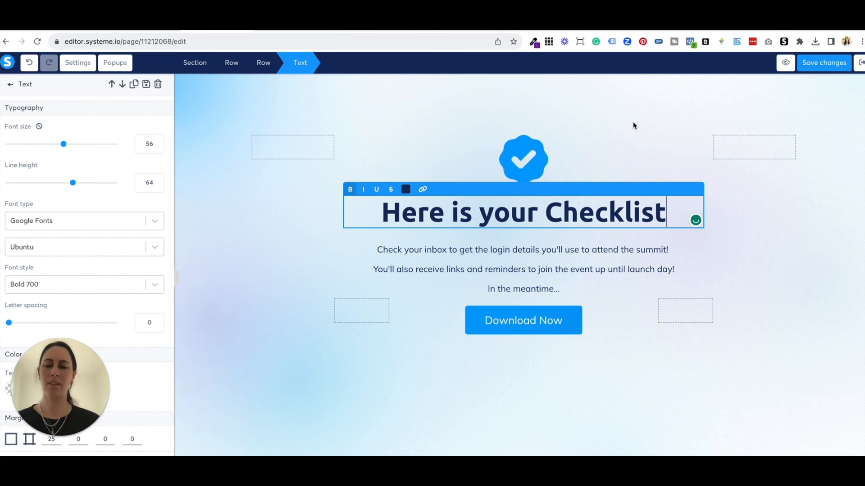
click(825, 63)
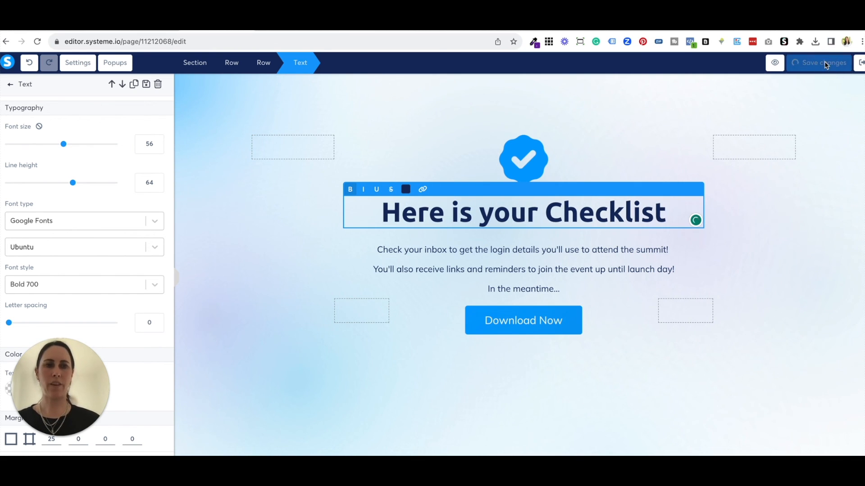
click(857, 67)
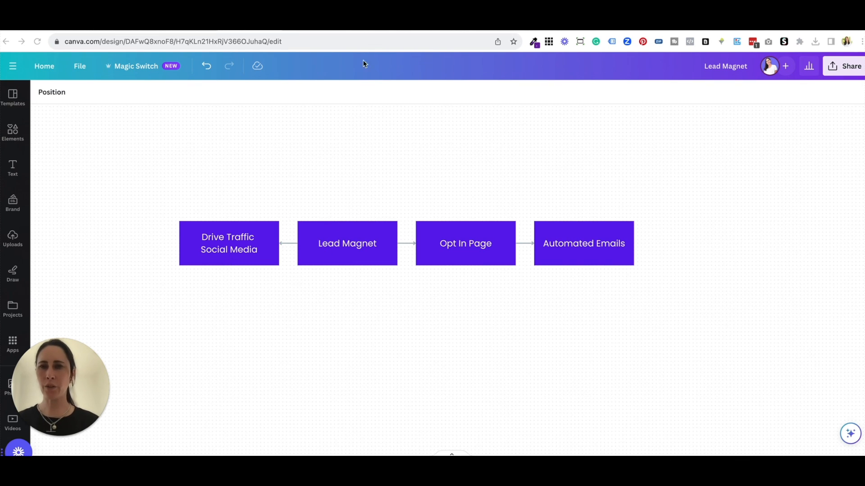
View the published email marketing opt-in page and its thank-you page in the browser
click(366, 32)
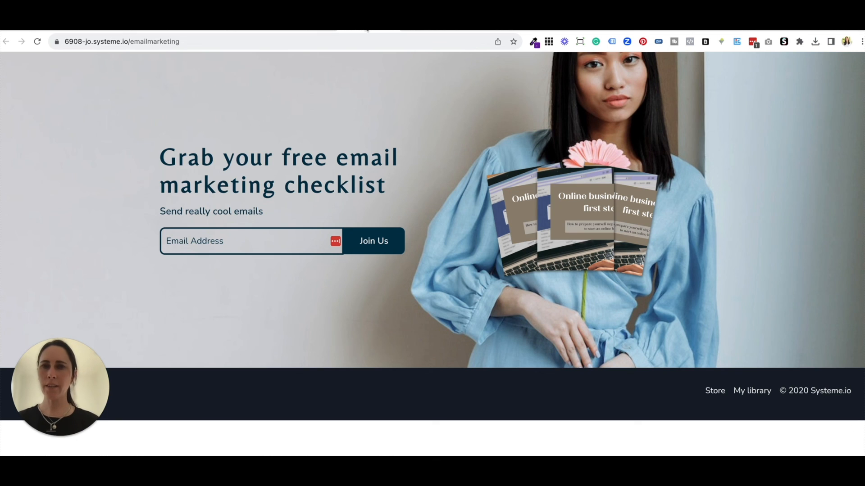
click(318, 31)
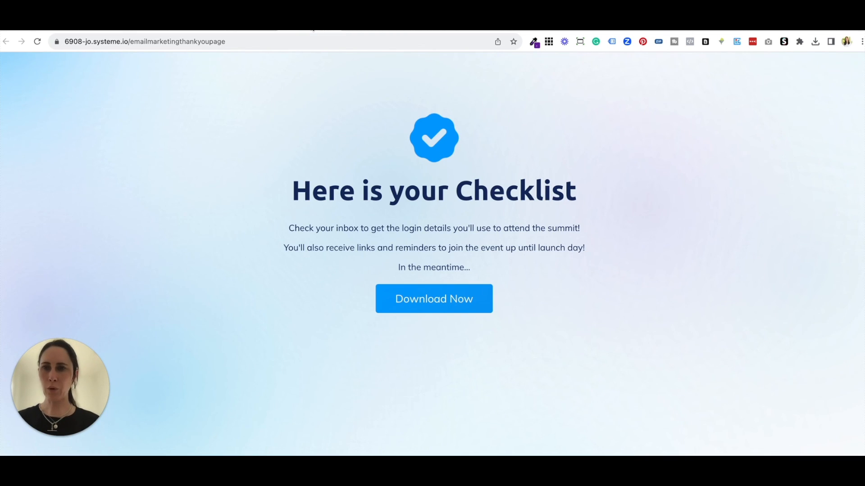